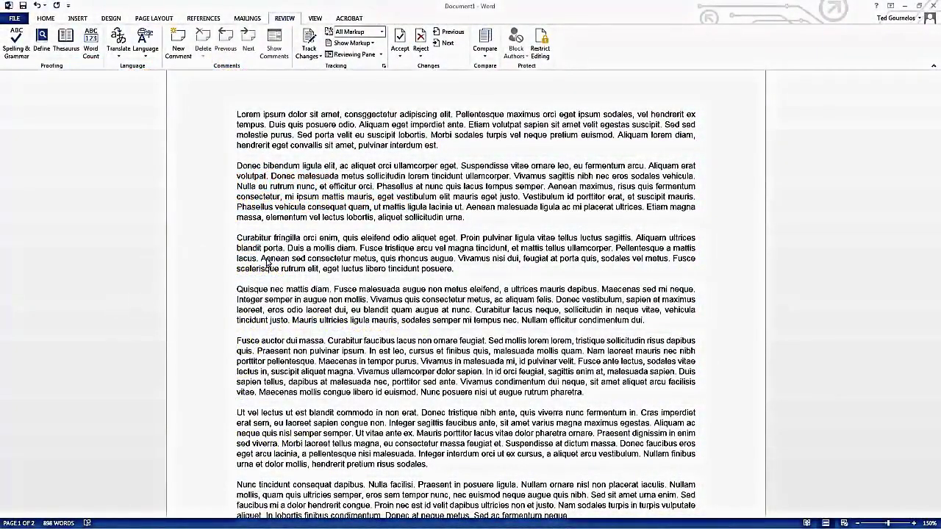
{"action": "scroll", "coordinate": [267, 263], "scroll_direction": "up", "scroll_amount": 2}
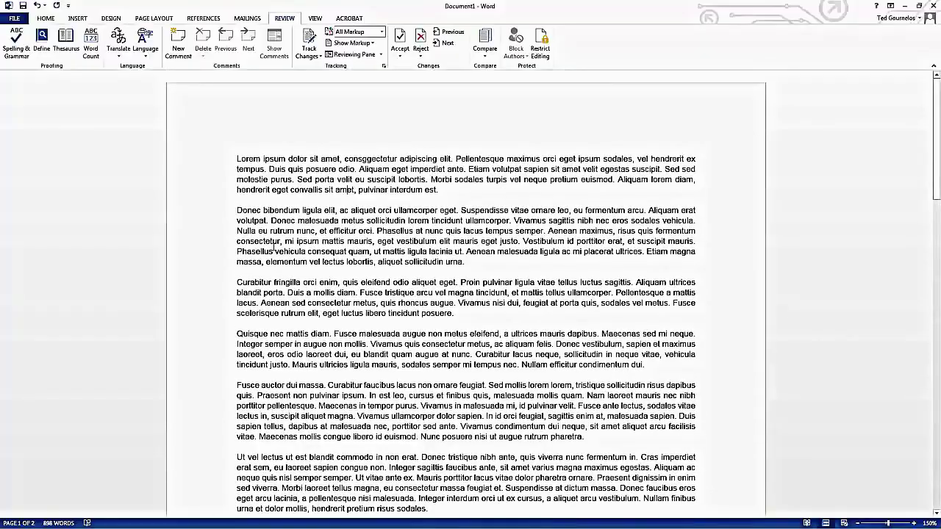
{"action": "scroll", "coordinate": [274, 245], "scroll_direction": "down", "scroll_amount": 15}
{"action": "scroll", "coordinate": [275, 245], "scroll_direction": "up", "scroll_amount": 8}
{"action": "scroll", "coordinate": [275, 245], "scroll_direction": "up", "scroll_amount": 6}
{"action": "scroll", "coordinate": [296, 210], "scroll_direction": "down", "scroll_amount": 13}
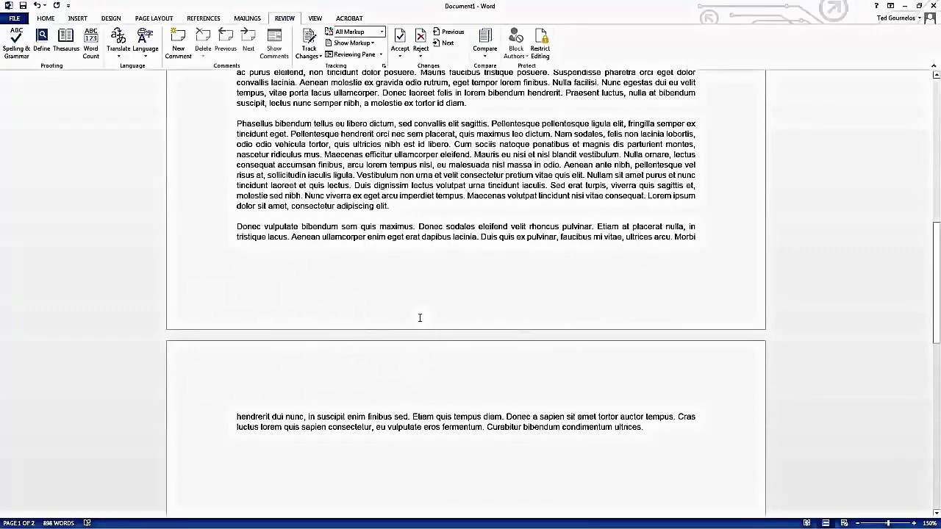
{"action": "scroll", "coordinate": [411, 295], "scroll_direction": "up", "scroll_amount": 10}
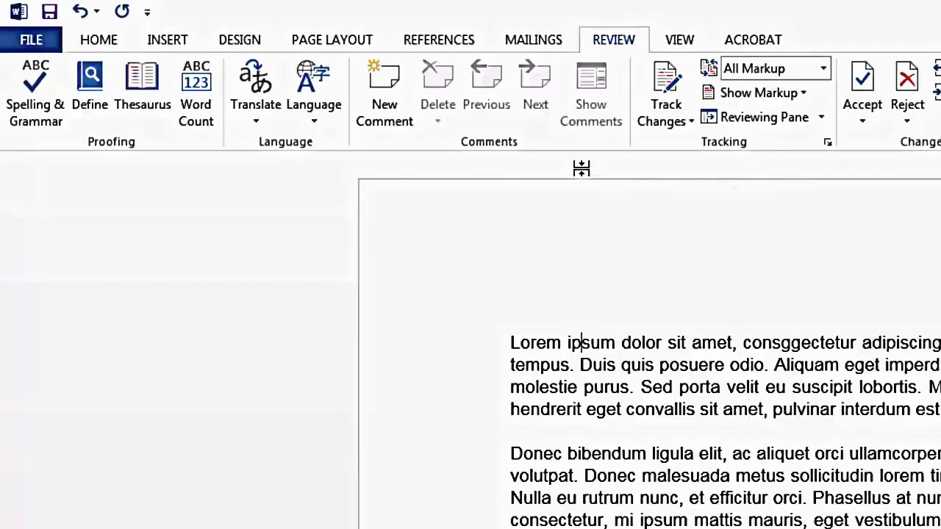
Hide the white space between the pages, look over the joined page boundary, and show the white space again.
{"action": "double_click", "coordinate": [581, 169]}
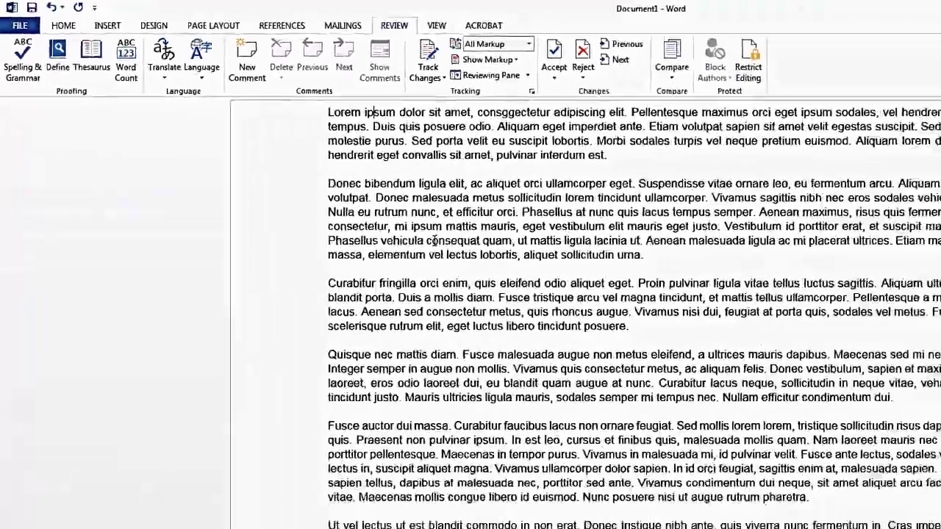
{"action": "scroll", "coordinate": [435, 243], "scroll_direction": "down", "scroll_amount": 15}
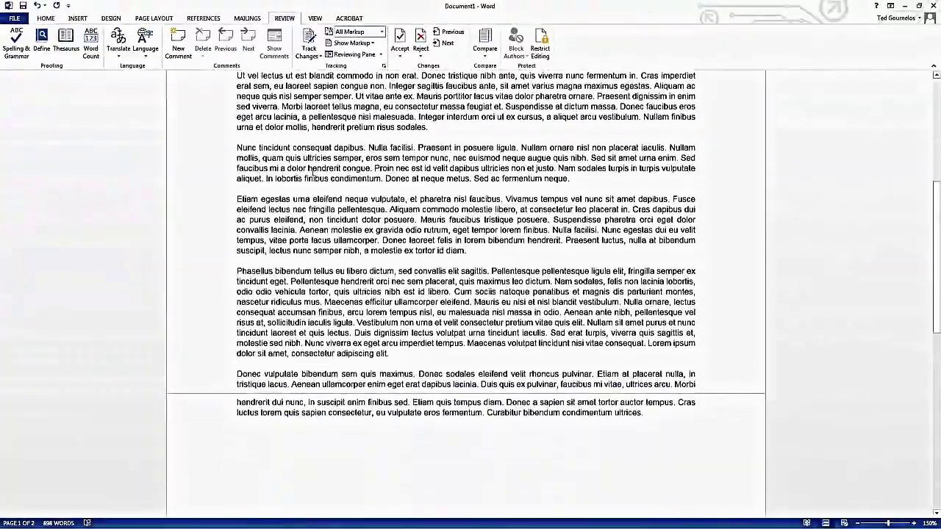
{"action": "left_click_drag", "start_coordinate": [252, 235], "coordinate": [305, 314]}
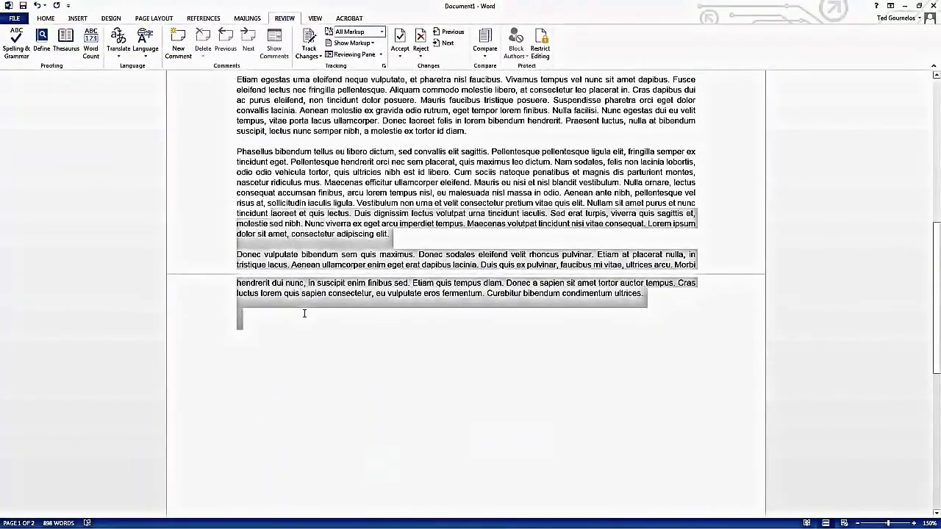
{"action": "left_click", "coordinate": [298, 223]}
{"action": "scroll", "coordinate": [331, 222], "scroll_direction": "up", "scroll_amount": 5}
{"action": "scroll", "coordinate": [331, 222], "scroll_direction": "up", "scroll_amount": 7}
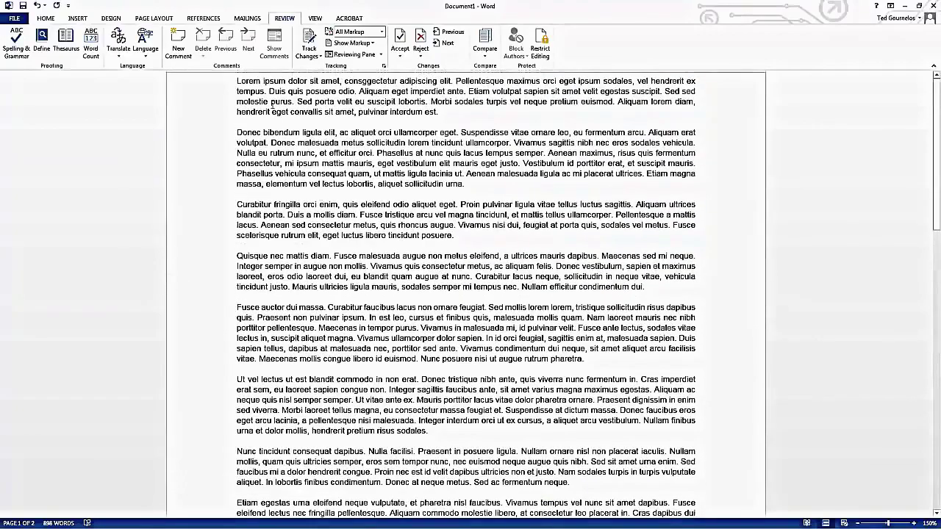
{"action": "double_click", "coordinate": [266, 71]}
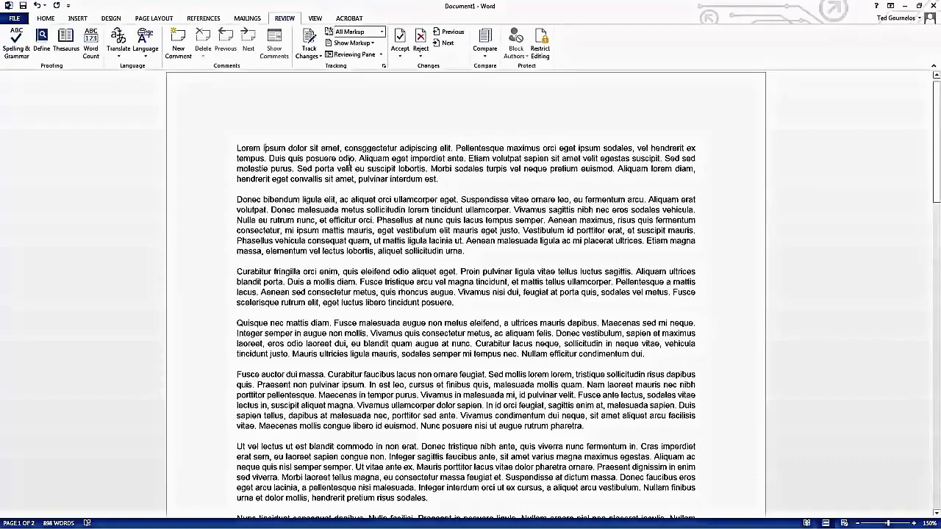
Open the first page's header for editing and look over the footer and second-page header areas.
{"action": "scroll", "coordinate": [350, 161], "scroll_direction": "up", "scroll_amount": 1}
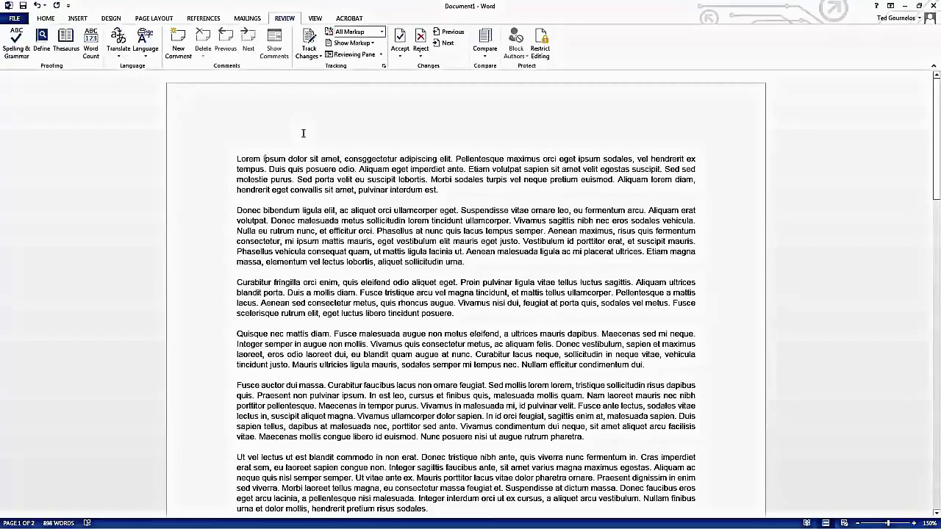
{"action": "double_click", "coordinate": [357, 116]}
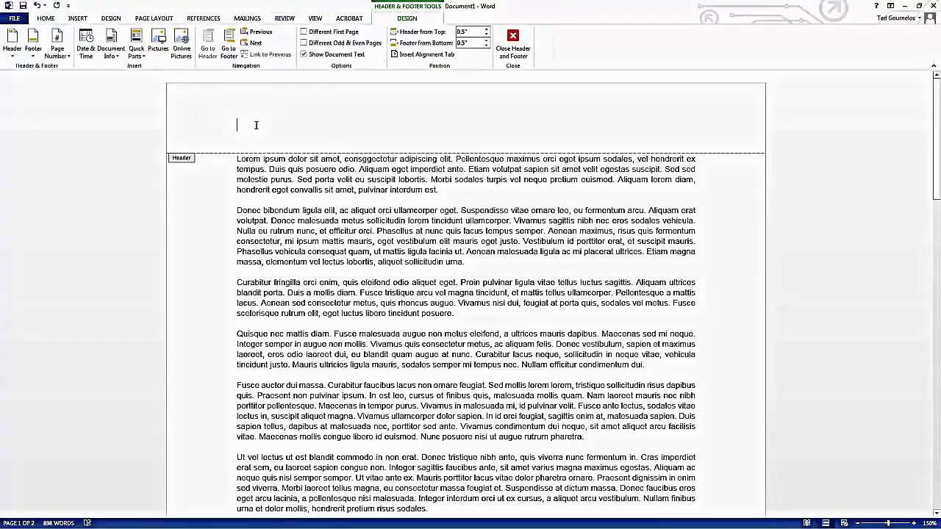
{"action": "scroll", "coordinate": [389, 170], "scroll_direction": "down", "scroll_amount": 12}
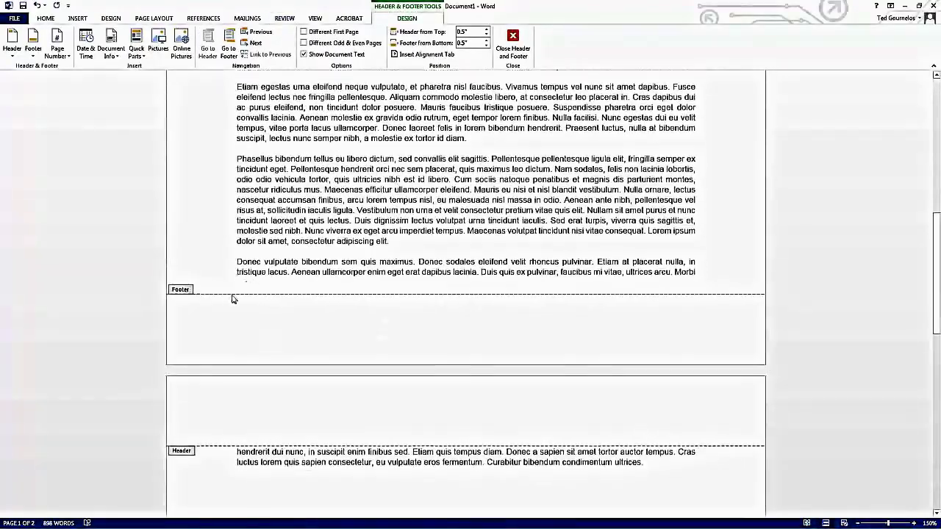
{"action": "scroll", "coordinate": [447, 255], "scroll_direction": "up", "scroll_amount": 12}
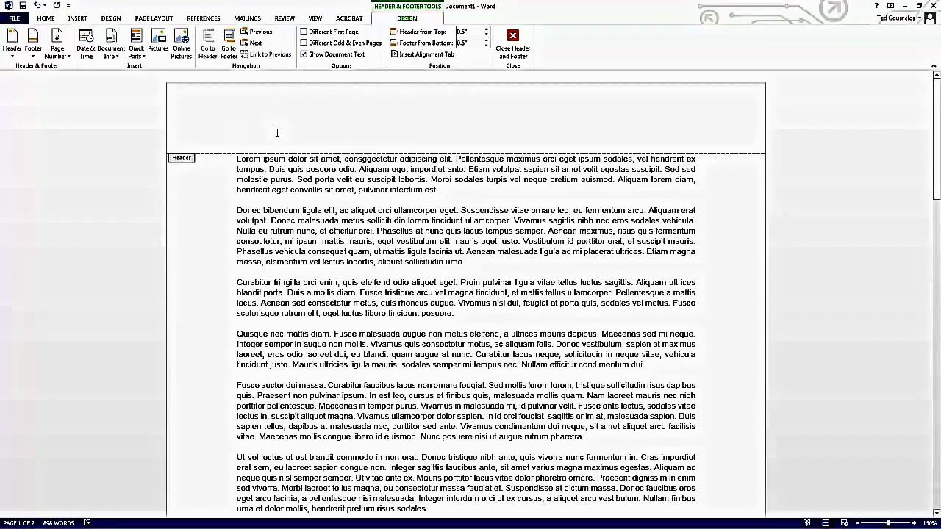
Enter the author's surname followed by "– Paper 1" in the header and place the cursor at the right margin.
{"action": "type", "text": "Gournelos - Paper 1"}
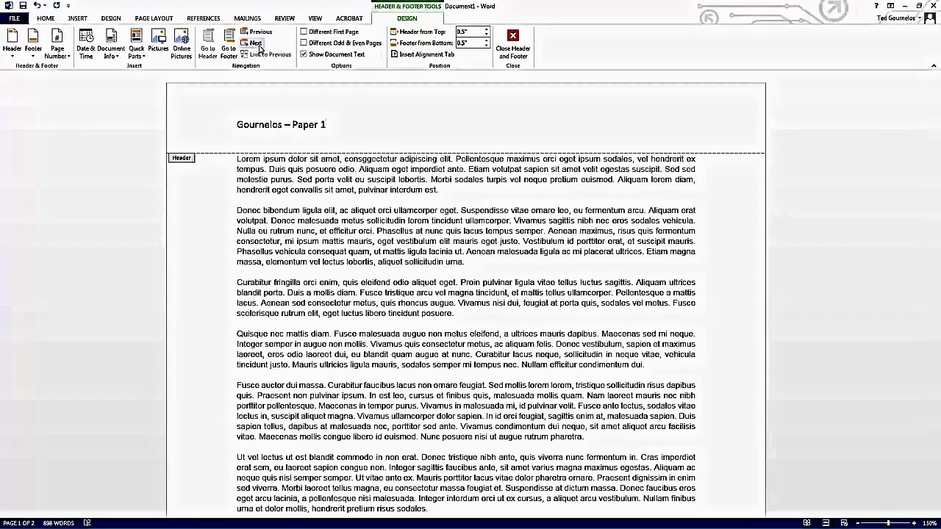
{"action": "double_click", "coordinate": [682, 129]}
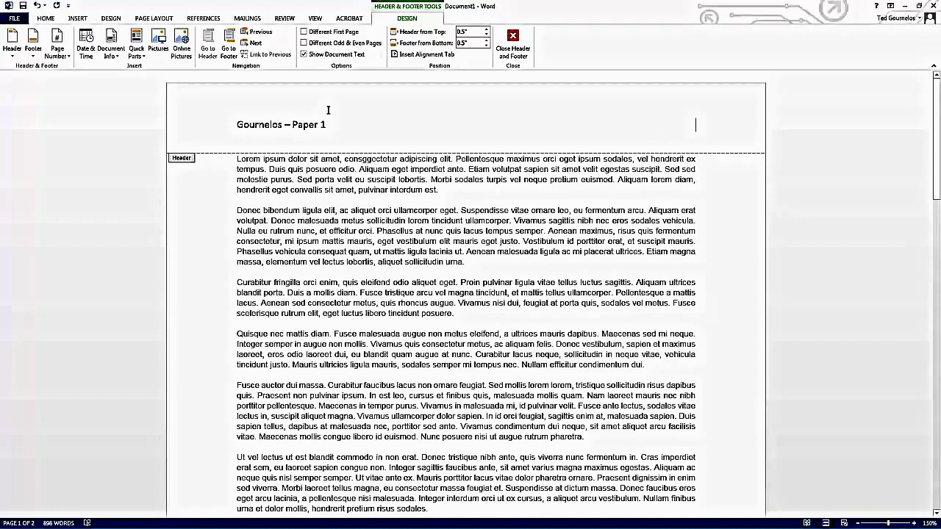
Insert a page number at the top of the page using the Plain Number 3 style.
{"action": "left_click", "coordinate": [61, 55]}
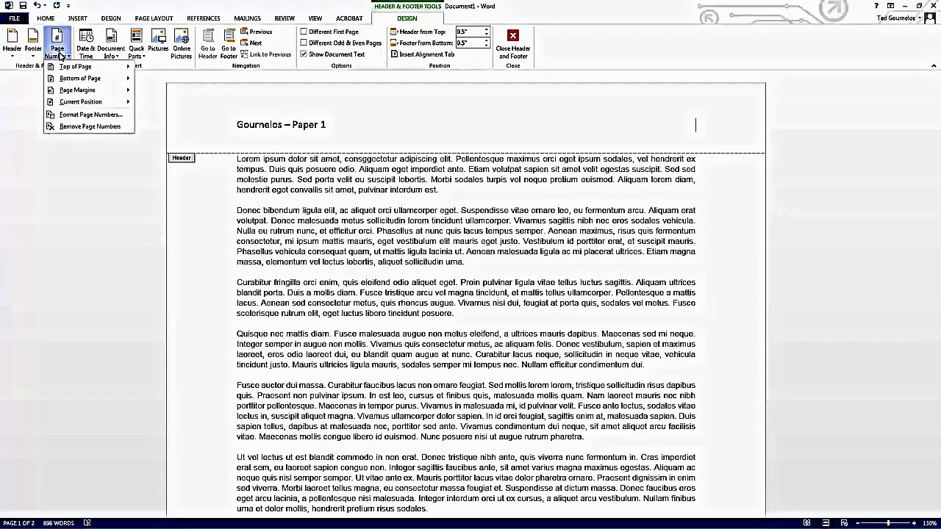
{"action": "mouse_move", "coordinate": [67, 70]}
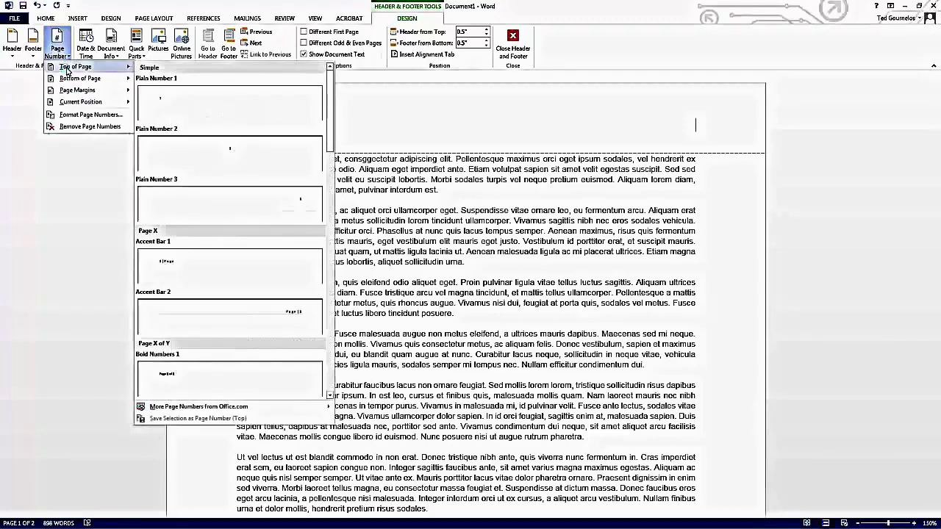
{"action": "left_click", "coordinate": [252, 204]}
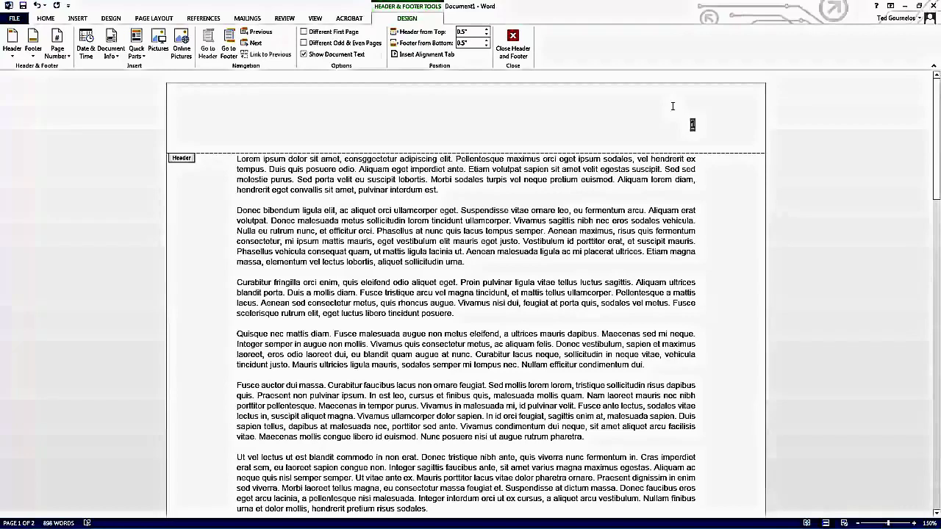
Add the author's surname followed by "– Paper 1" before the page number and align that text to the header's left margin.
{"action": "type", "text": "Goumelos"}
{"action": "type", "text": " - Paper 1"}
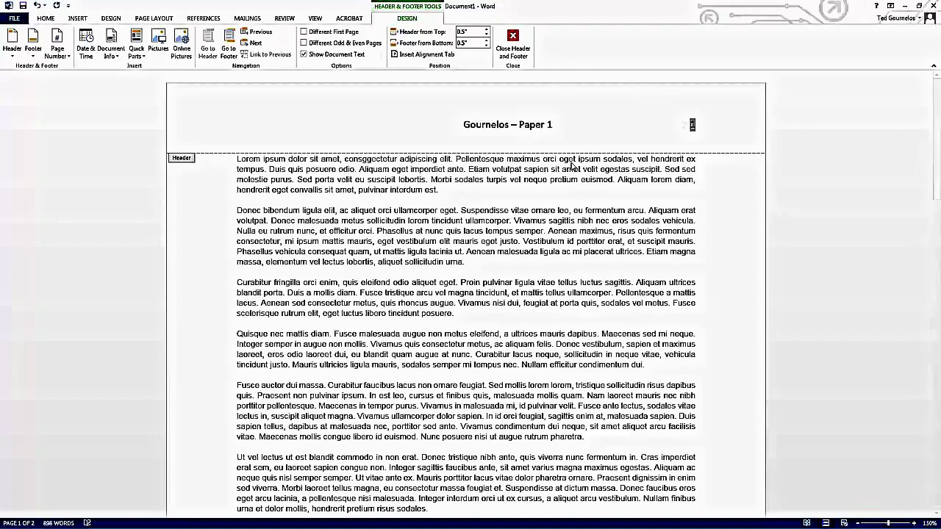
{"action": "key", "text": "Tab"}
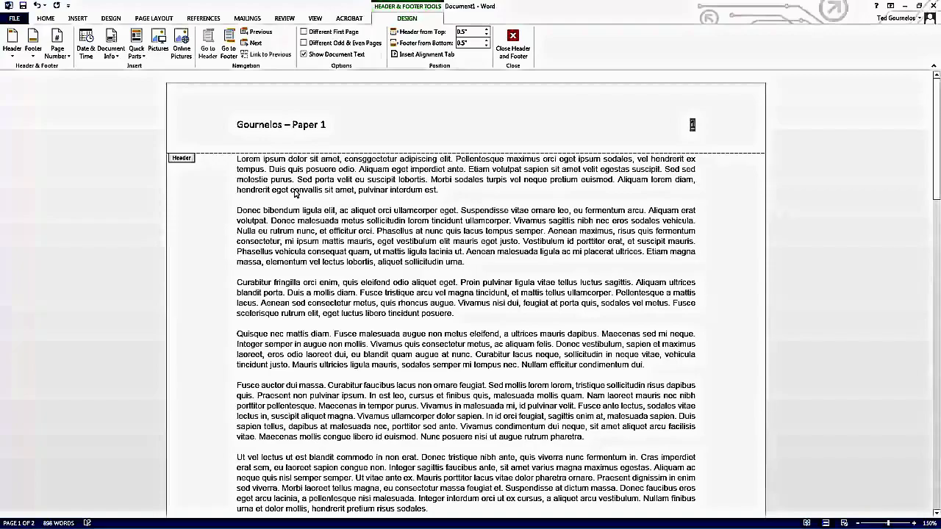
Check the header on the second page and return to editing the body text.
{"action": "scroll", "coordinate": [294, 193], "scroll_direction": "down", "scroll_amount": 9}
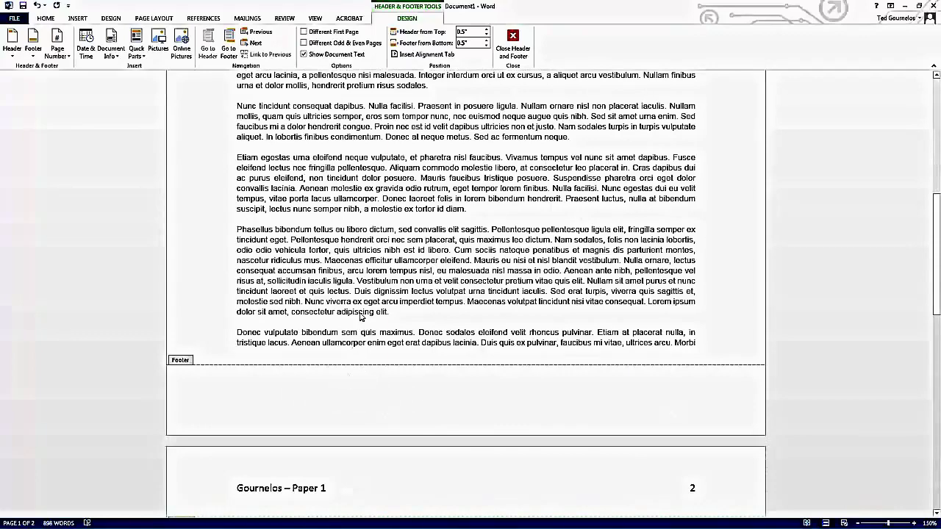
{"action": "scroll", "coordinate": [360, 316], "scroll_direction": "down", "scroll_amount": 2}
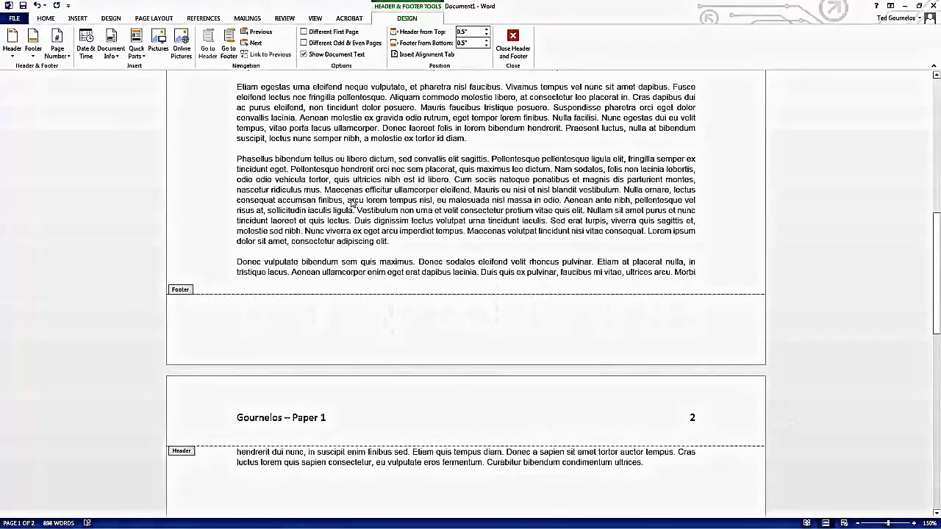
{"action": "scroll", "coordinate": [351, 204], "scroll_direction": "up", "scroll_amount": 14}
{"action": "double_click", "coordinate": [359, 252]}
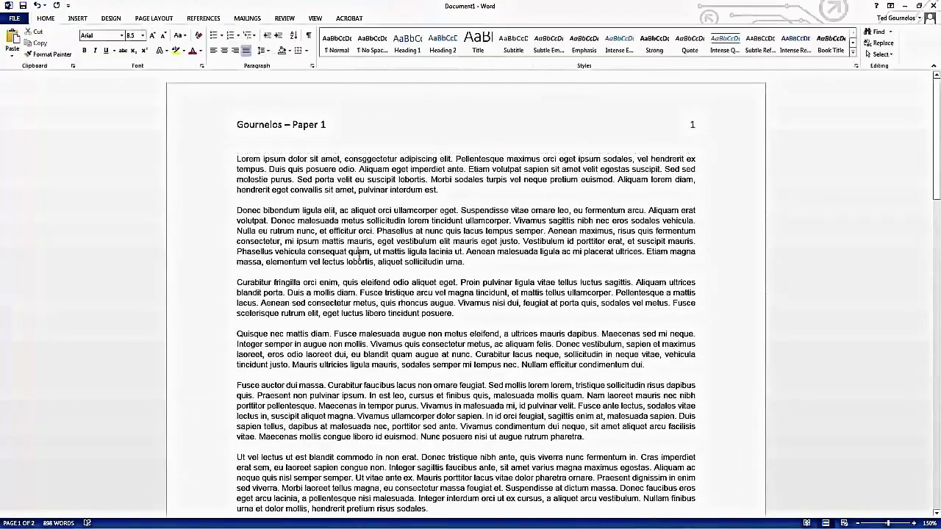
{"action": "scroll", "coordinate": [371, 250], "scroll_direction": "down", "scroll_amount": 14}
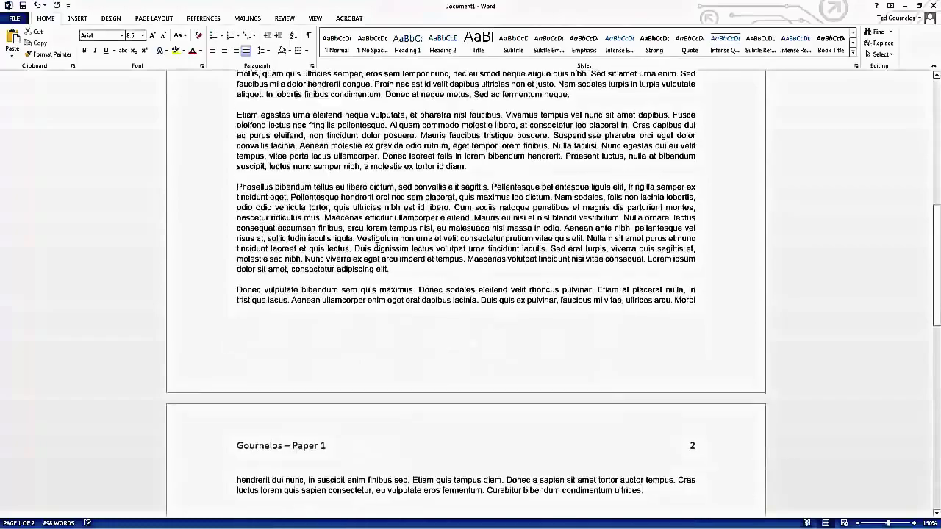
{"action": "scroll", "coordinate": [441, 176], "scroll_direction": "up", "scroll_amount": 14}
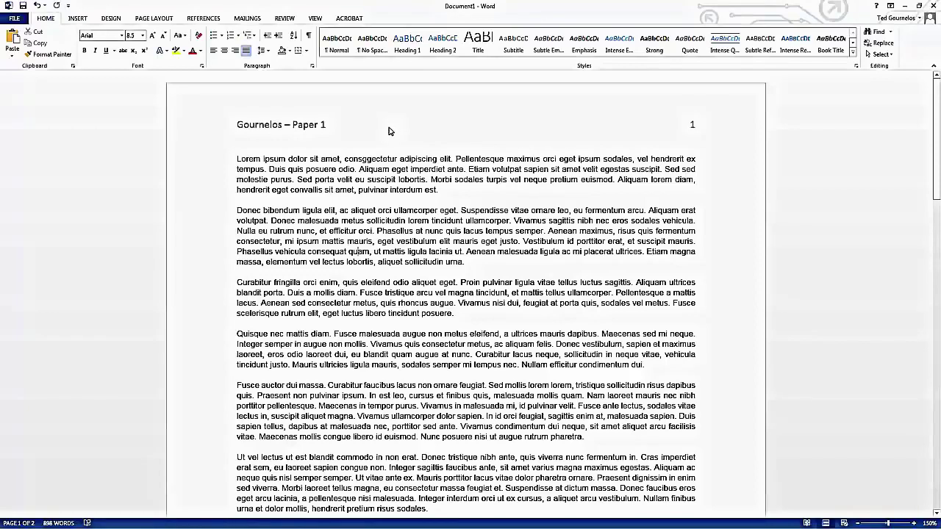
Reopen the header to view the Different First Page option, and return to the body text.
{"action": "double_click", "coordinate": [388, 129]}
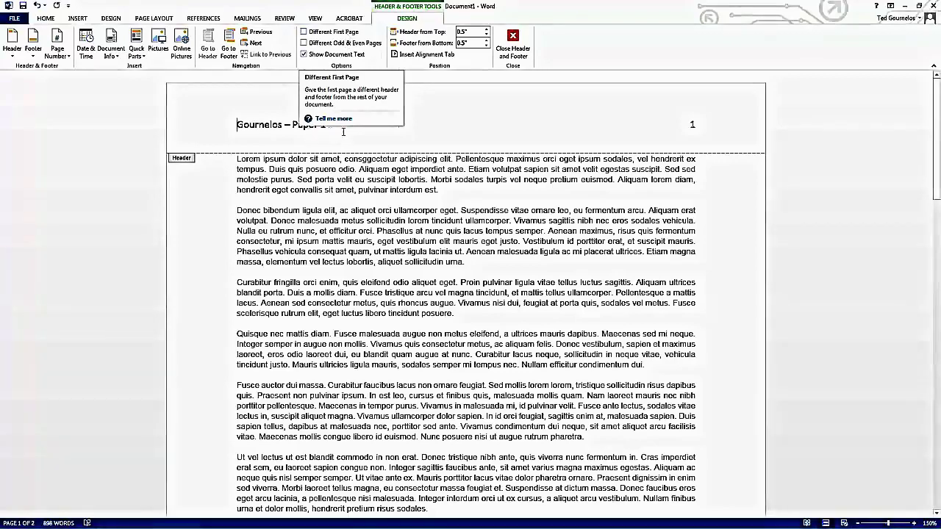
{"action": "double_click", "coordinate": [384, 193]}
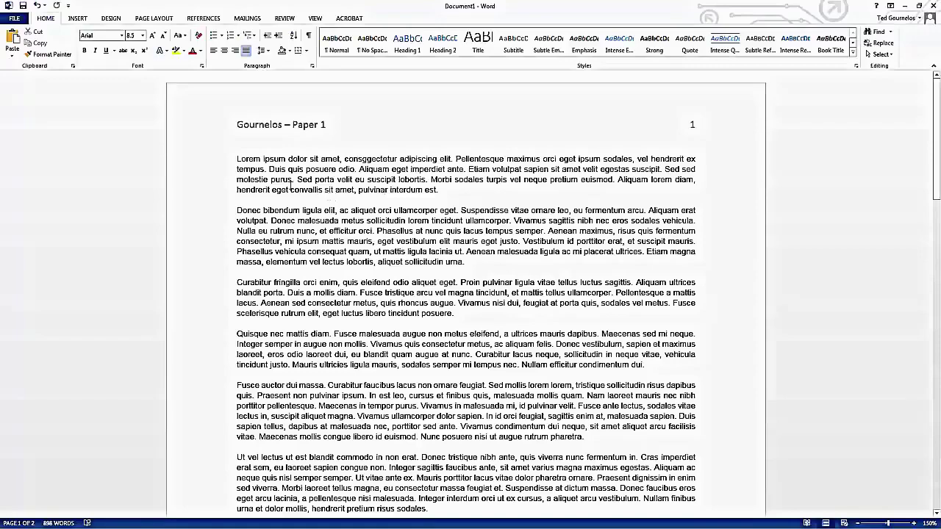
Try selecting pieces of the body text, including the single word "ipsum" and the whole first paragraph.
{"action": "left_click_drag", "start_coordinate": [273, 174], "coordinate": [287, 221]}
{"action": "left_click", "coordinate": [317, 231]}
{"action": "scroll", "coordinate": [352, 237], "scroll_direction": "down", "scroll_amount": 2}
{"action": "scroll", "coordinate": [345, 220], "scroll_direction": "up", "scroll_amount": 2}
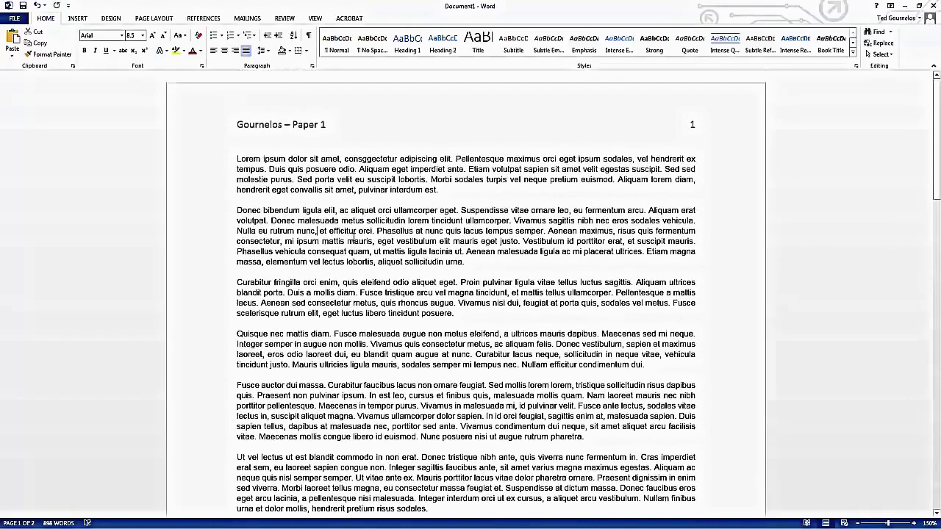
{"action": "triple_click", "coordinate": [320, 180]}
{"action": "left_click", "coordinate": [256, 174]}
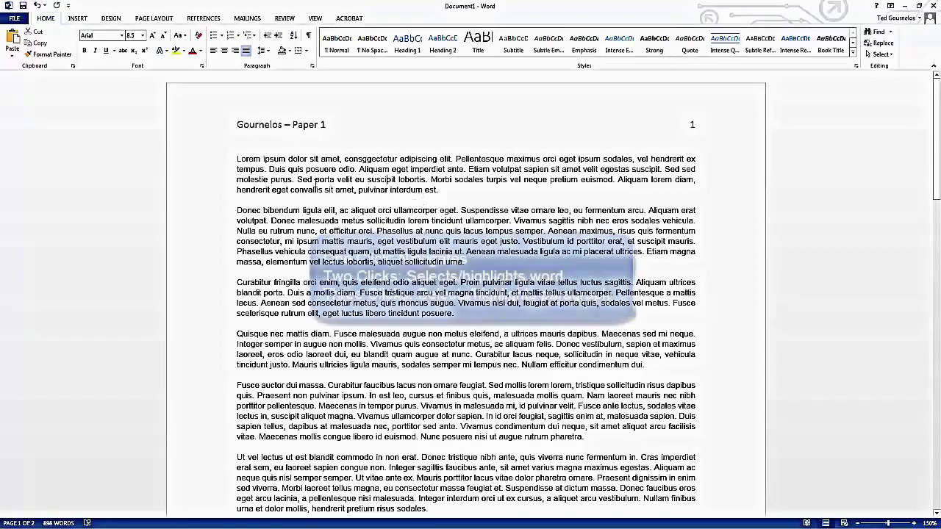
{"action": "double_click", "coordinate": [274, 159]}
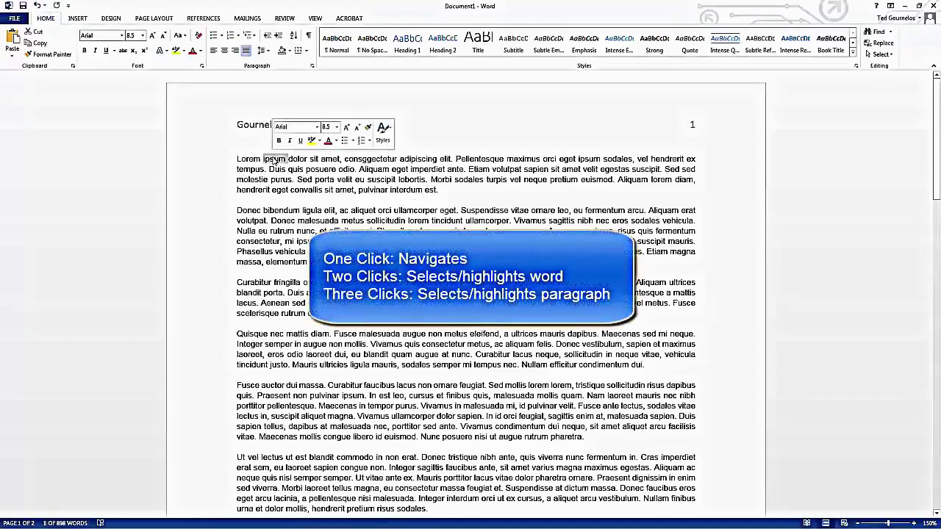
{"action": "triple_click", "coordinate": [274, 159]}
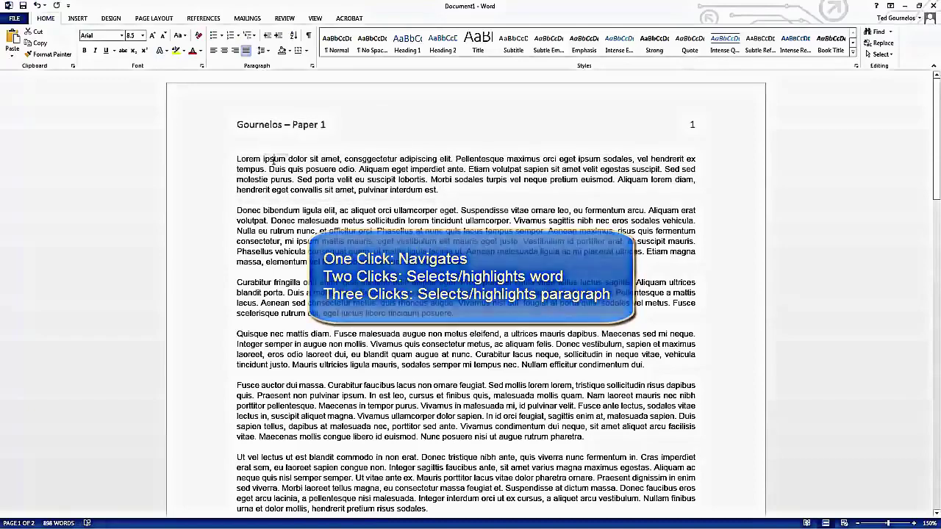
Format the first body paragraph with left alignment, 0 pt spacing after, and double line spacing.
{"action": "triple_click", "coordinate": [288, 191]}
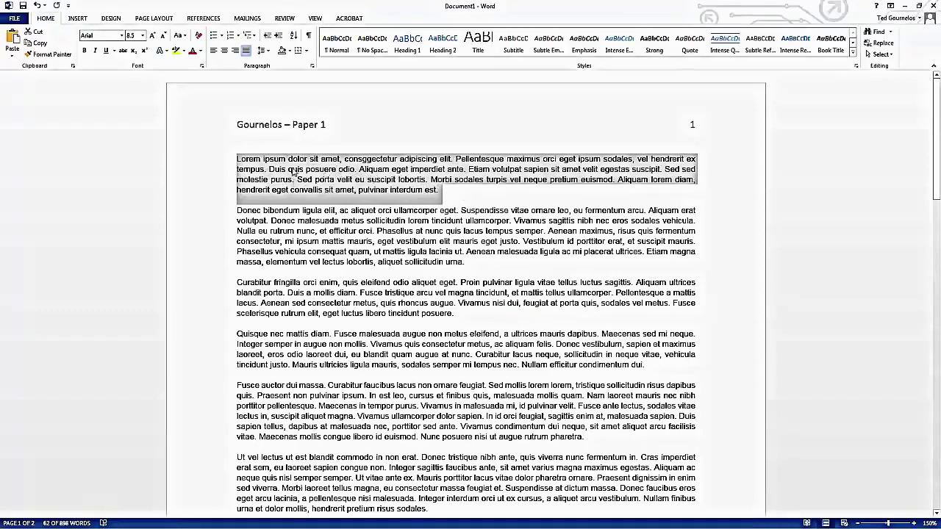
{"action": "right_click", "coordinate": [317, 176]}
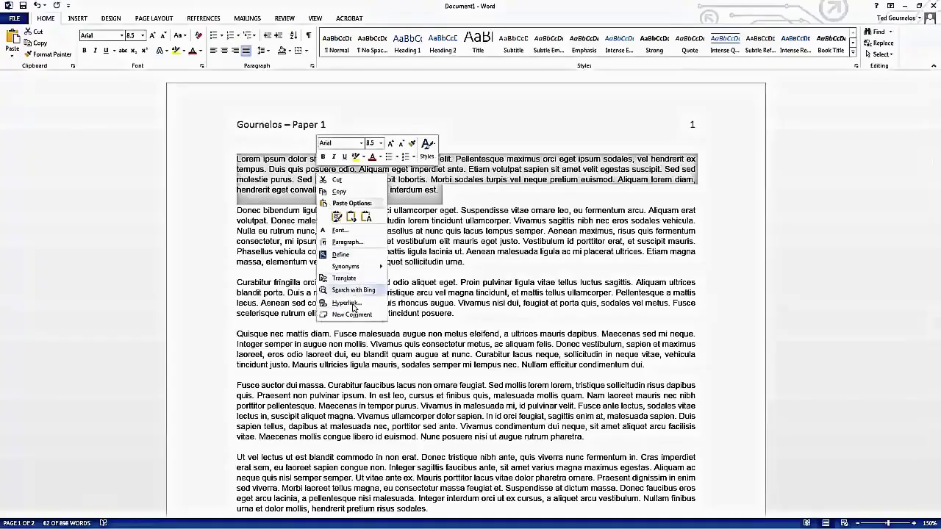
{"action": "left_click", "coordinate": [352, 243]}
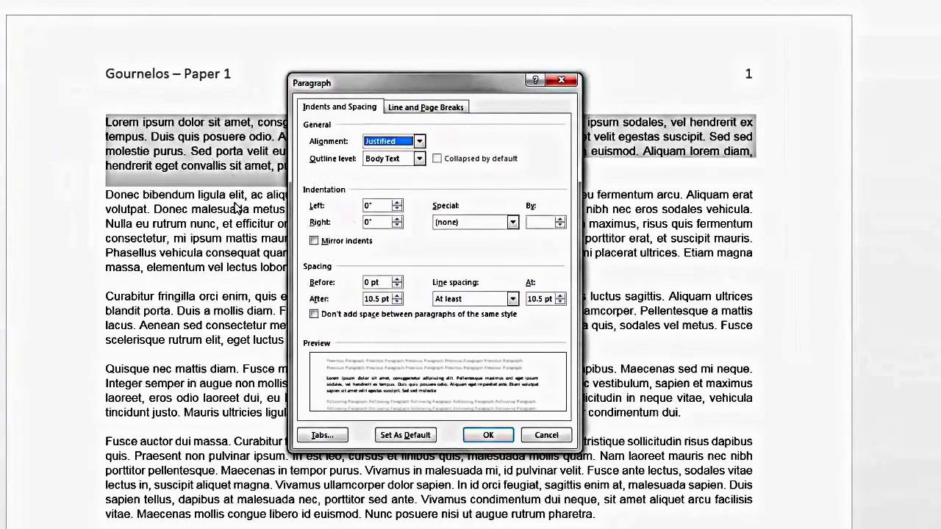
{"action": "left_click", "coordinate": [384, 143]}
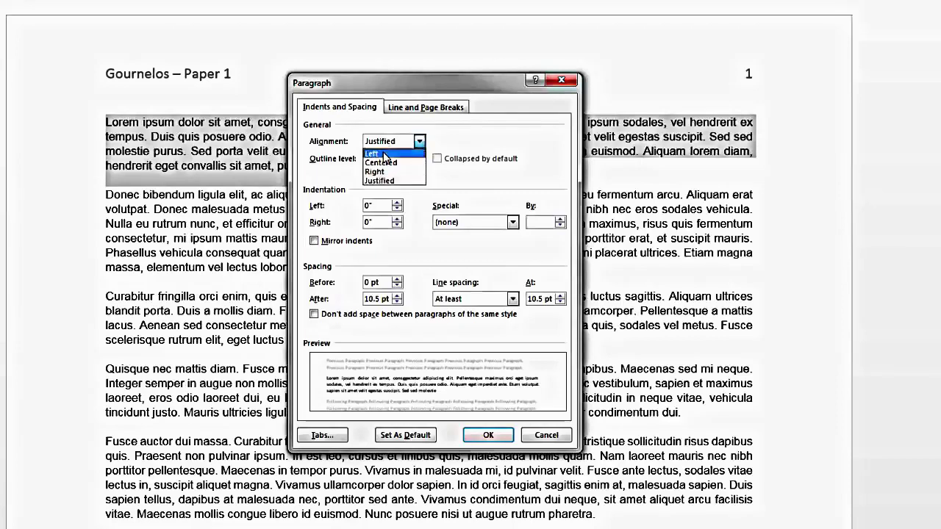
{"action": "left_click", "coordinate": [383, 153]}
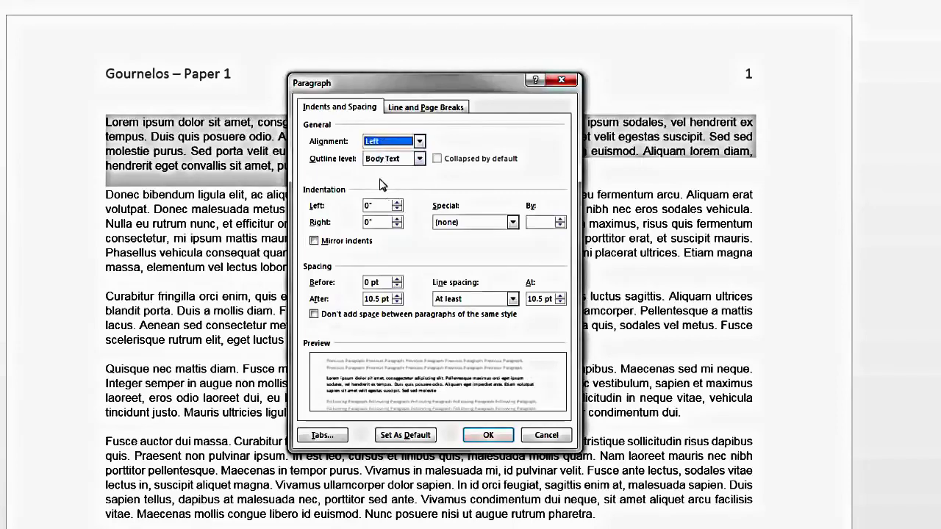
{"action": "double_click", "coordinate": [378, 298]}
{"action": "type", "text": "0"}
{"action": "left_click", "coordinate": [486, 300]}
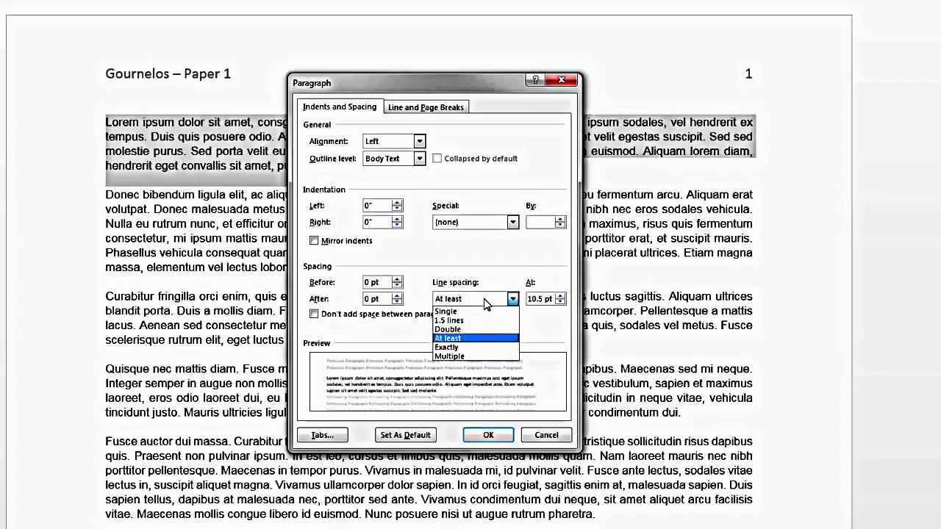
{"action": "left_click", "coordinate": [491, 329]}
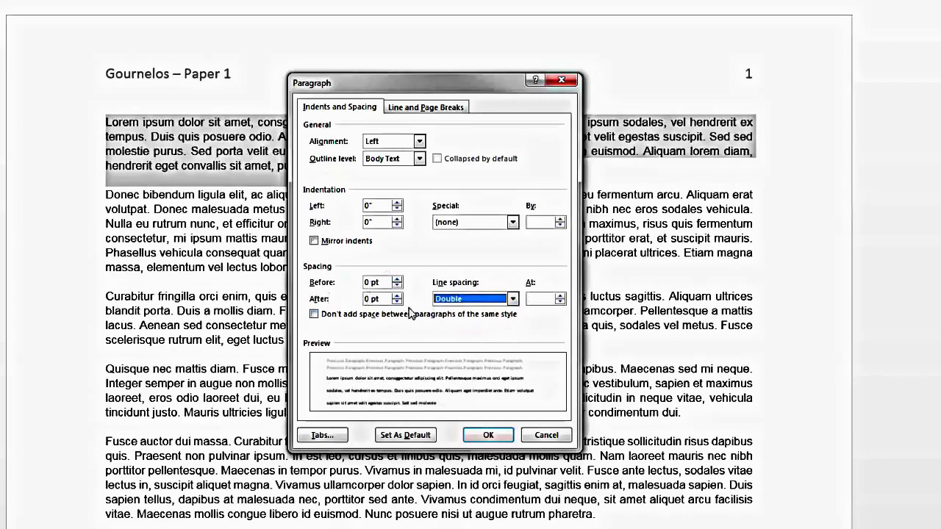
{"action": "left_click", "coordinate": [488, 435]}
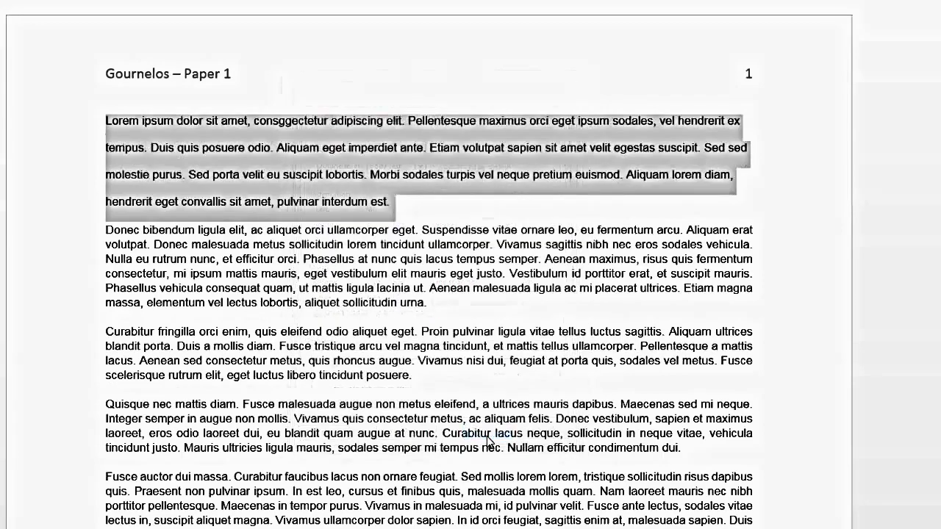
{"action": "left_click", "coordinate": [171, 176]}
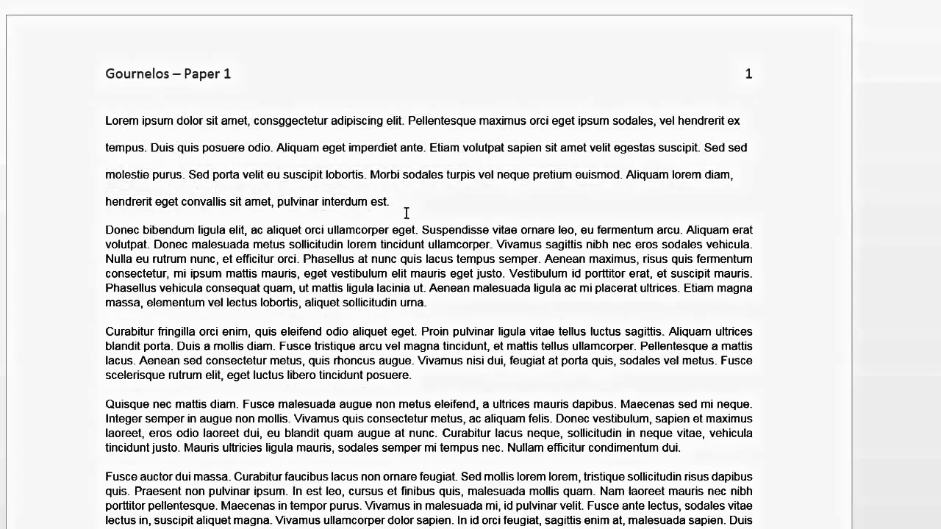
Try to copy the formatting from part of the first paragraph onto the paragraphs below with Format Painter.
{"action": "left_click_drag", "start_coordinate": [115, 122], "coordinate": [254, 188]}
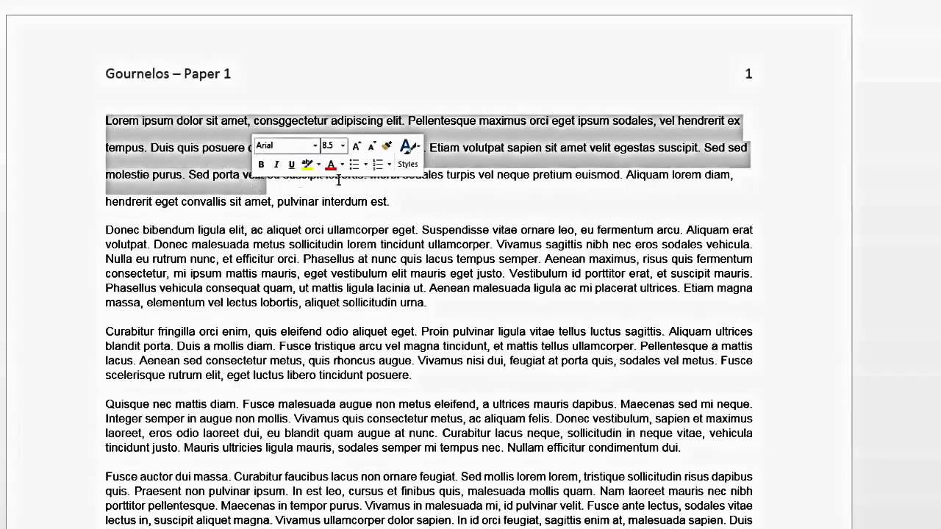
{"action": "left_click", "coordinate": [387, 150]}
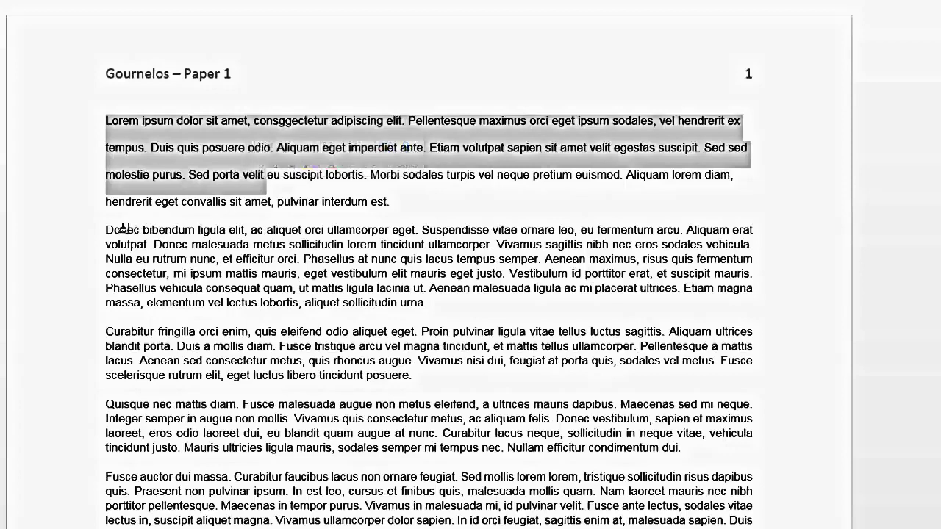
{"action": "mouse_move", "coordinate": [105, 230]}
{"action": "left_mouse_down"}
{"action": "mouse_move", "coordinate": [283, 412]}
{"action": "mouse_move", "coordinate": [344, 497]}
{"action": "mouse_move", "coordinate": [331, 528]}
{"action": "left_mouse_up"}
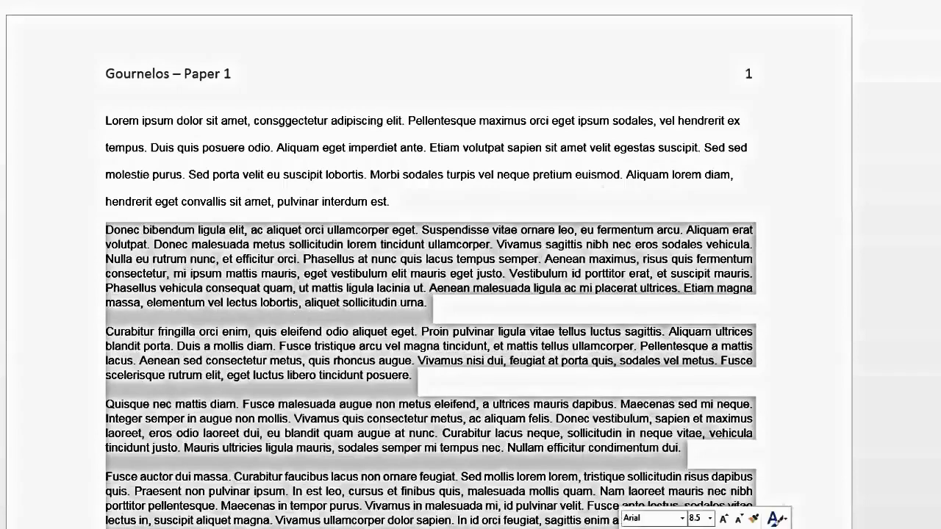
{"action": "left_click", "coordinate": [250, 358]}
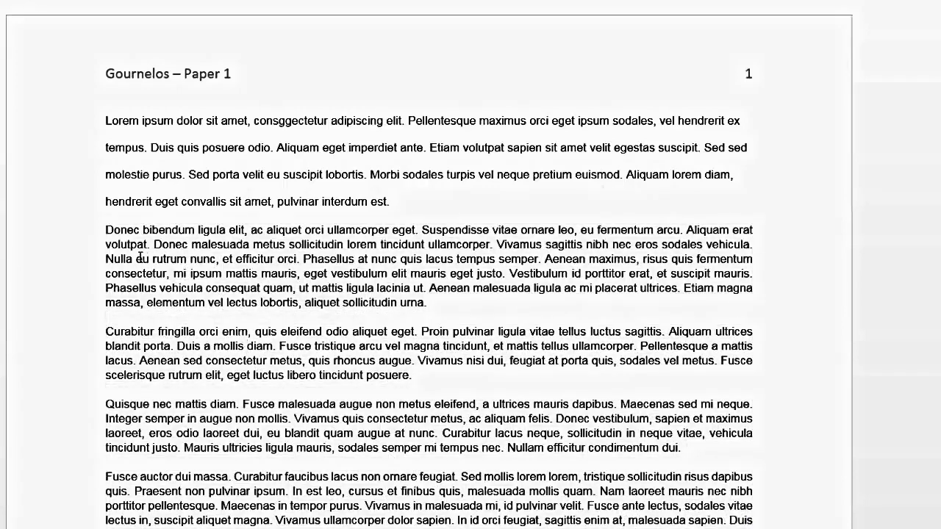
Copy the whole first paragraph's formatting onto the paragraphs below it with Format Painter.
{"action": "triple_click", "coordinate": [119, 122]}
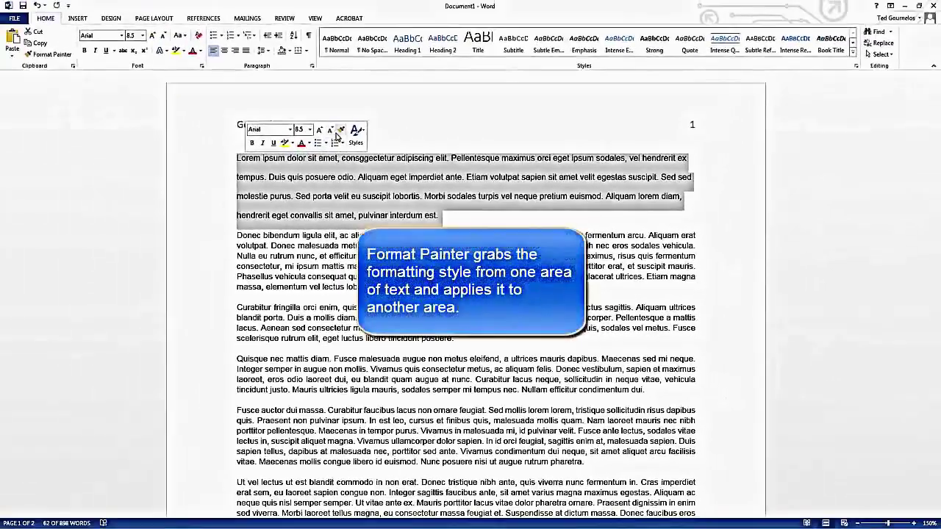
{"action": "left_click", "coordinate": [251, 86]}
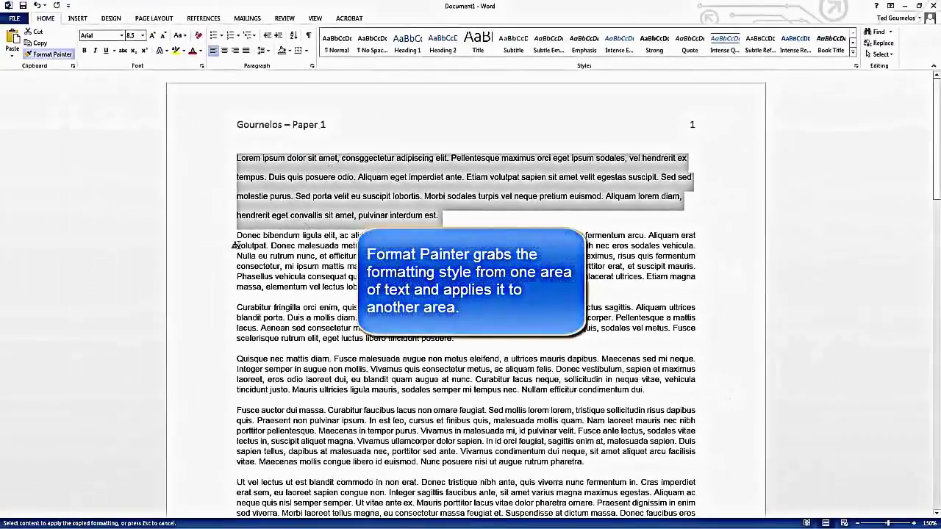
{"action": "mouse_move", "coordinate": [236, 236]}
{"action": "left_mouse_down"}
{"action": "mouse_move", "coordinate": [603, 459]}
{"action": "mouse_move", "coordinate": [607, 473]}
{"action": "left_mouse_up"}
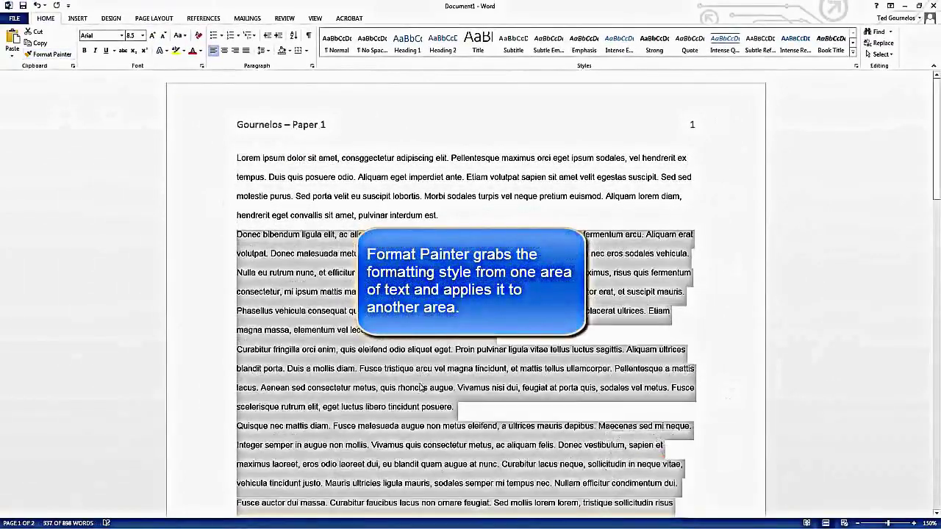
{"action": "left_click", "coordinate": [343, 305]}
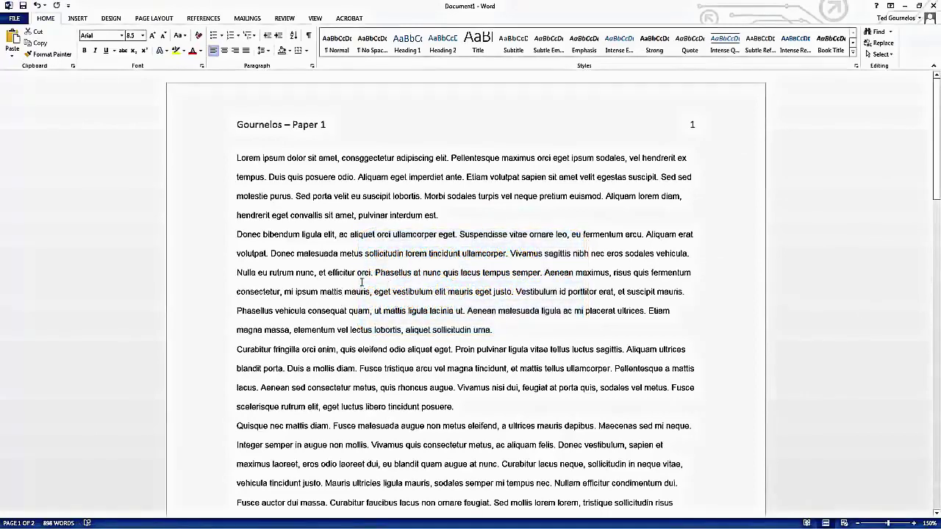
Indent the first line of each of the first four body paragraphs by one tab.
{"action": "left_click", "coordinate": [236, 157]}
{"action": "key", "text": "Tab"}
{"action": "left_click", "coordinate": [236, 234]}
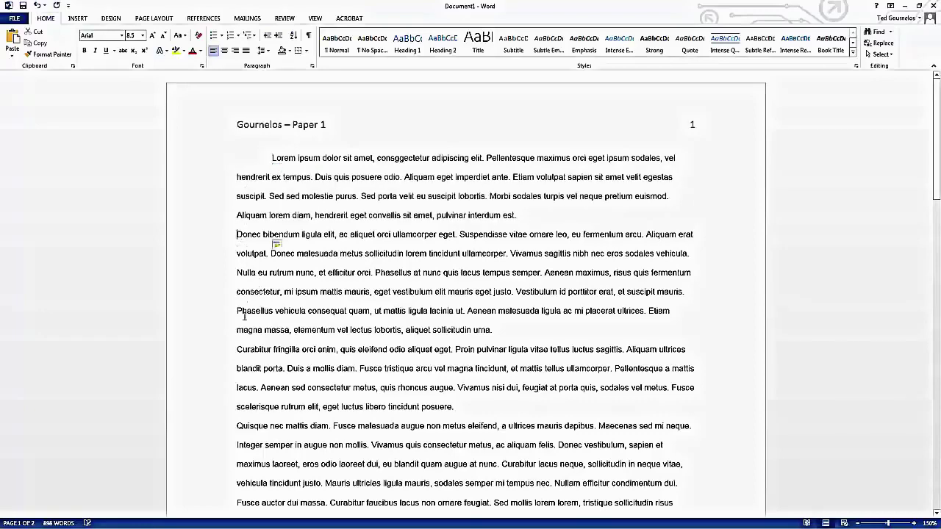
{"action": "key", "text": "Tab"}
{"action": "left_click", "coordinate": [237, 349]}
{"action": "key", "text": "Tab"}
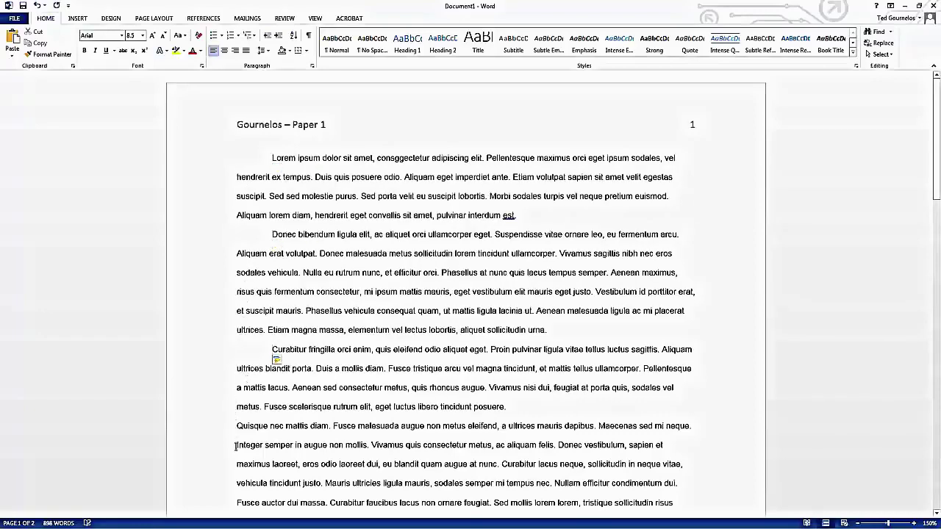
{"action": "left_click", "coordinate": [235, 424]}
{"action": "key", "text": "Tab"}
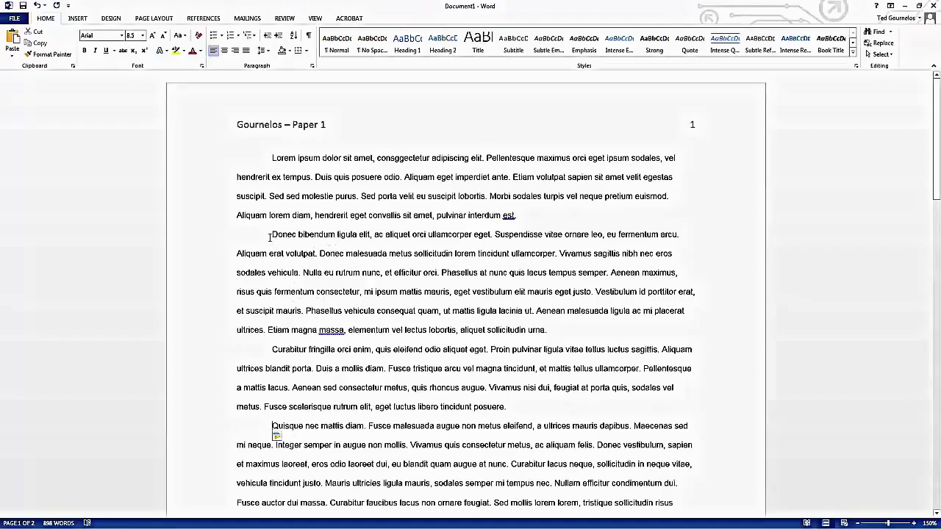
Turn the second paragraph into a block quotation by removing its first-line tab, increasing its indent one level, and setting line spacing to 1.0.
{"action": "key", "text": "BackSpace"}
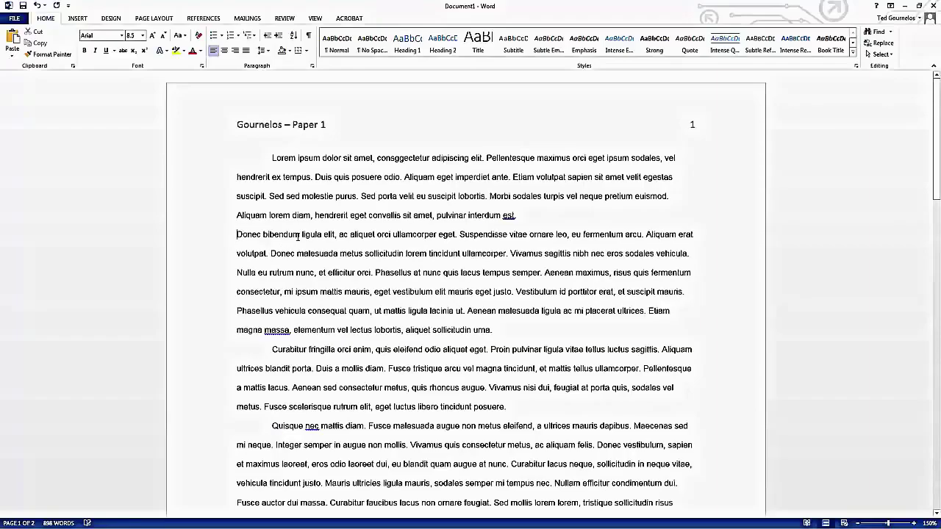
{"action": "triple_click", "coordinate": [305, 279]}
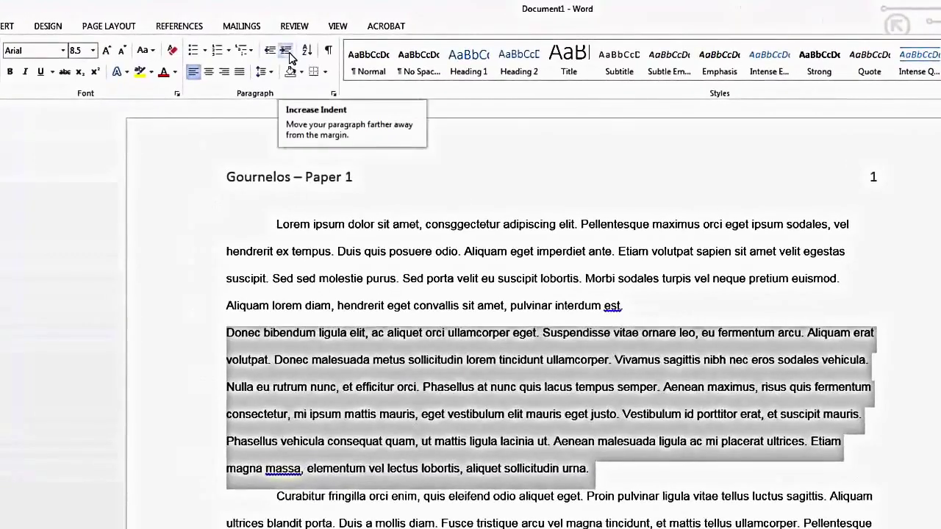
{"action": "left_click", "coordinate": [287, 50]}
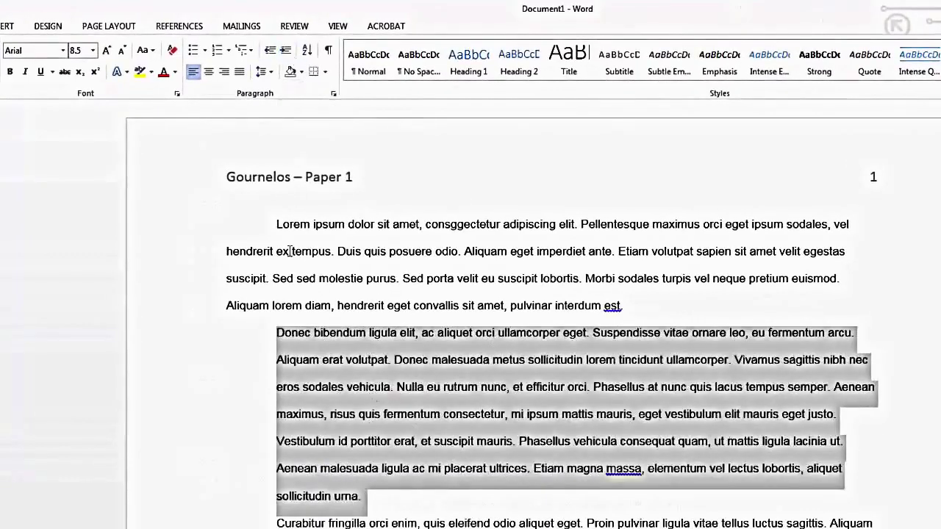
{"action": "left_click", "coordinate": [263, 71]}
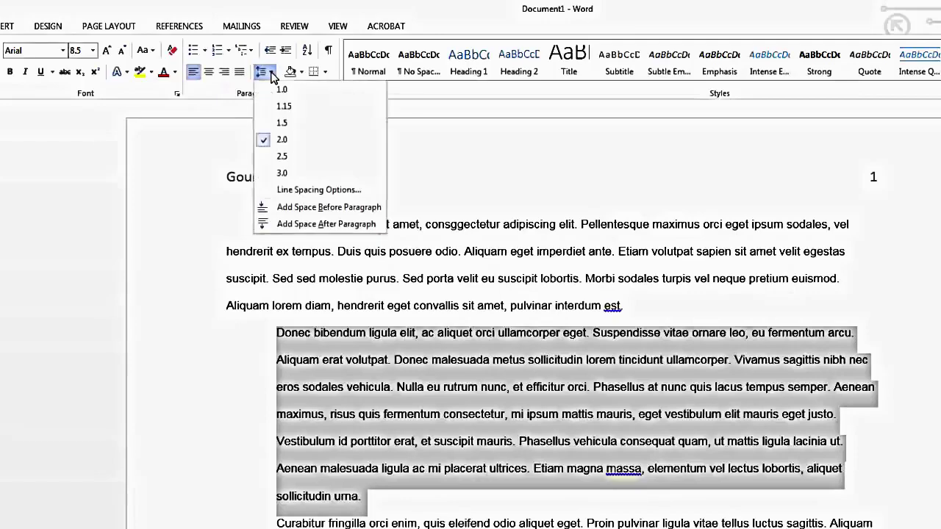
{"action": "left_click", "coordinate": [282, 90]}
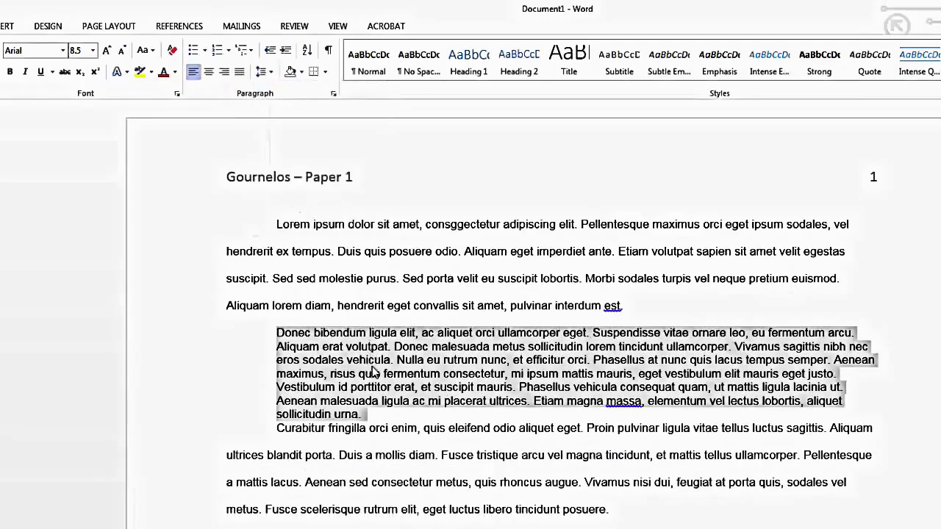
{"action": "left_click", "coordinate": [375, 360]}
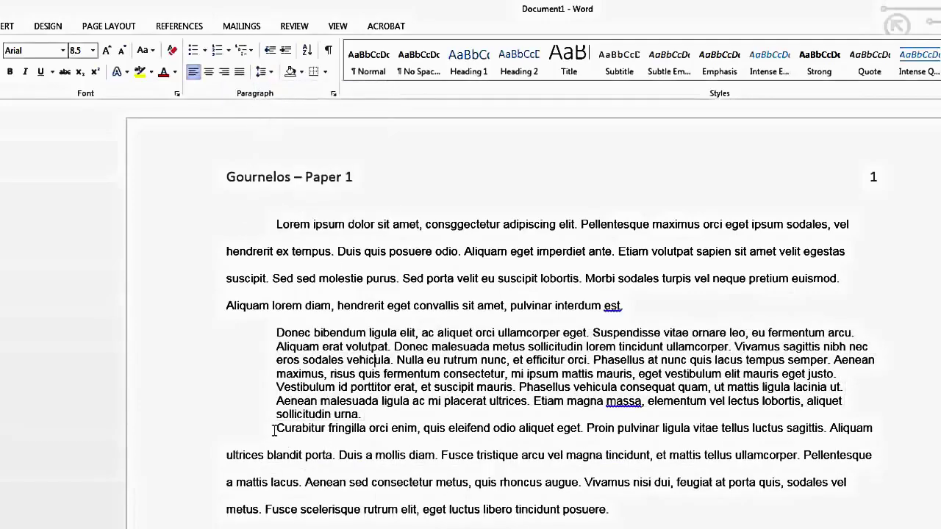
Add a blank line after the block quotation and remove the first-line indent from the paragraph starting "Curabitur fringilla".
{"action": "left_click", "coordinate": [384, 415]}
{"action": "key", "text": "Return"}
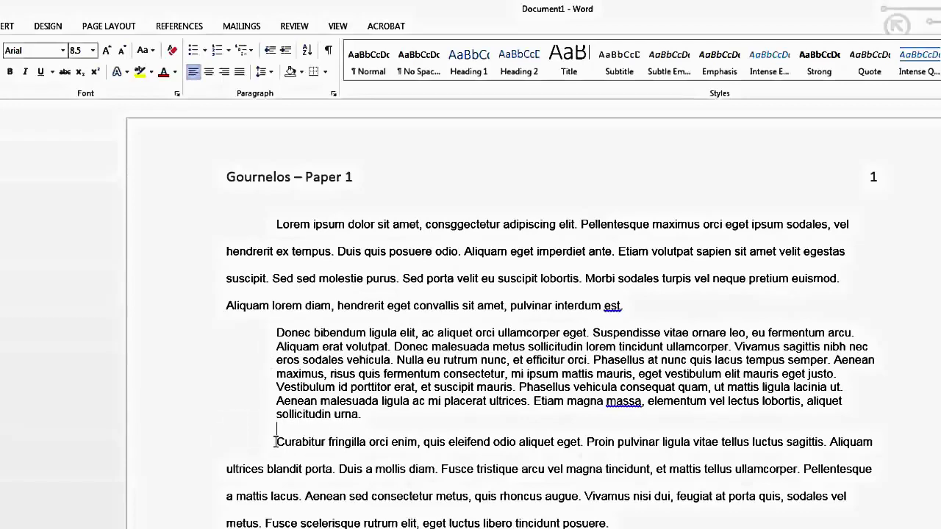
{"action": "key", "text": "Delete"}
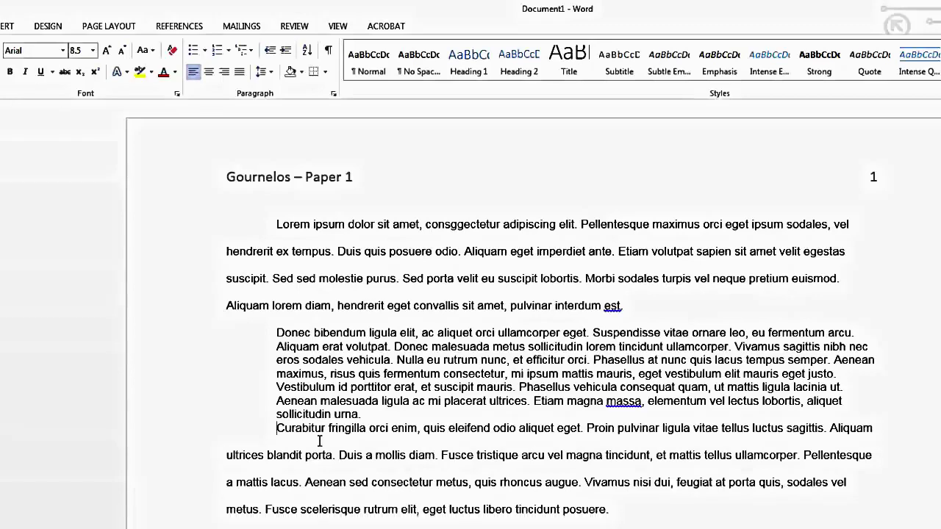
{"action": "key", "text": "BackSpace"}
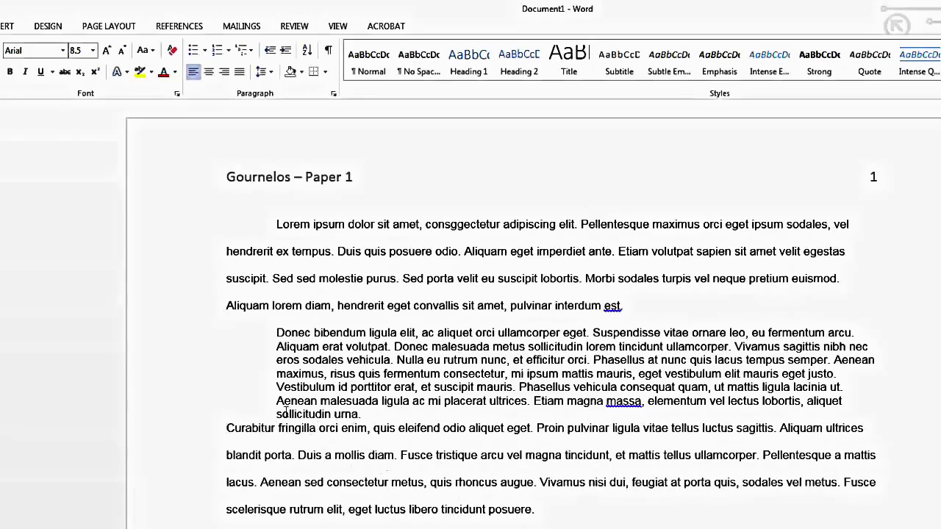
{"action": "key", "text": "Return"}
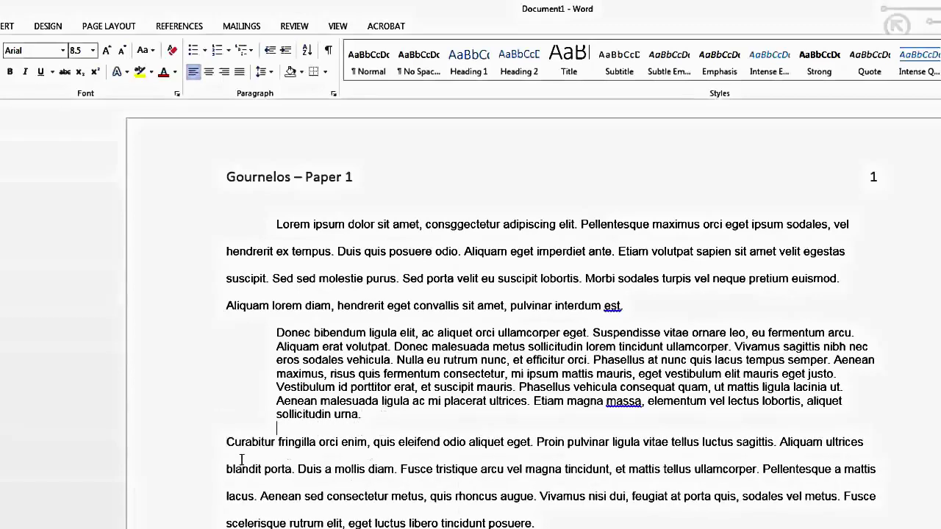
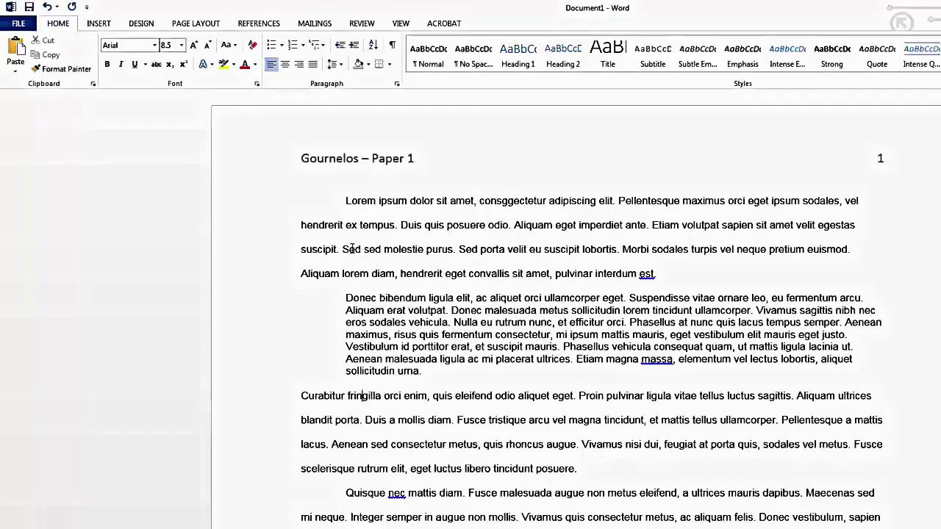
Place the insertion point directly after the sentence "Sed sed molestie purus." in the first paragraph.
{"action": "left_click_drag", "start_coordinate": [352, 249], "coordinate": [450, 256]}
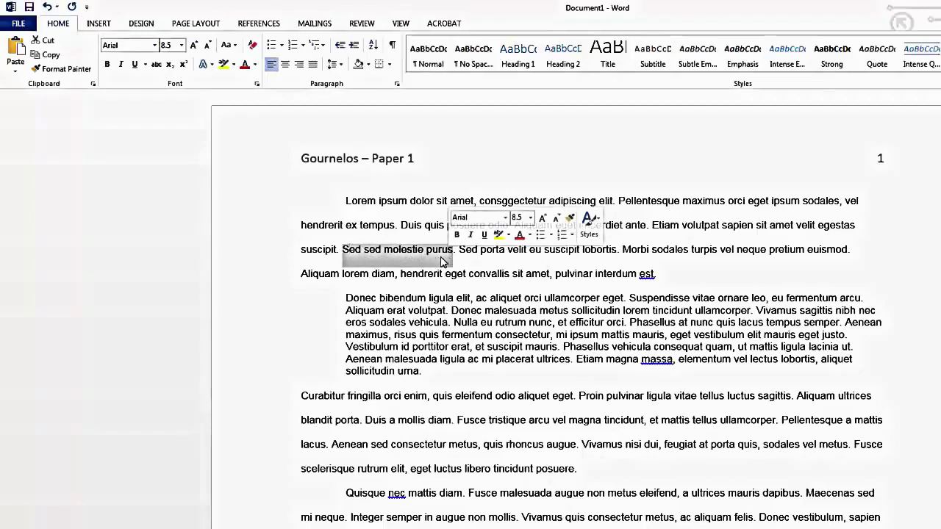
{"action": "left_click", "coordinate": [455, 251]}
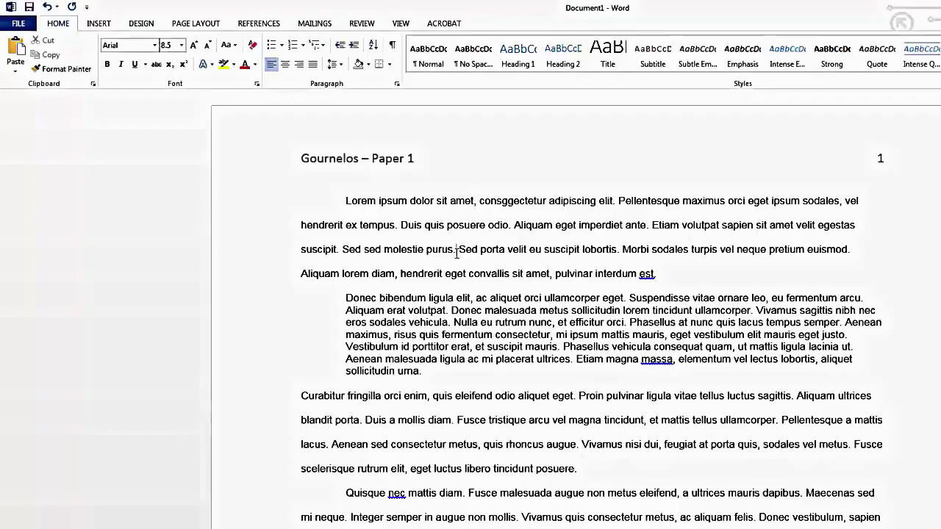
{"action": "key", "text": "alt+i"}
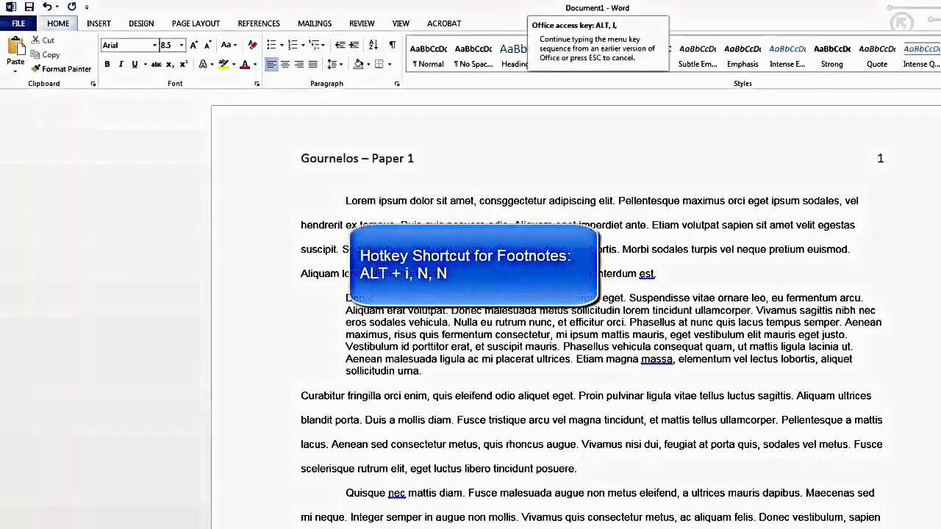
{"action": "key", "text": "n"}
{"action": "key", "text": "n"}
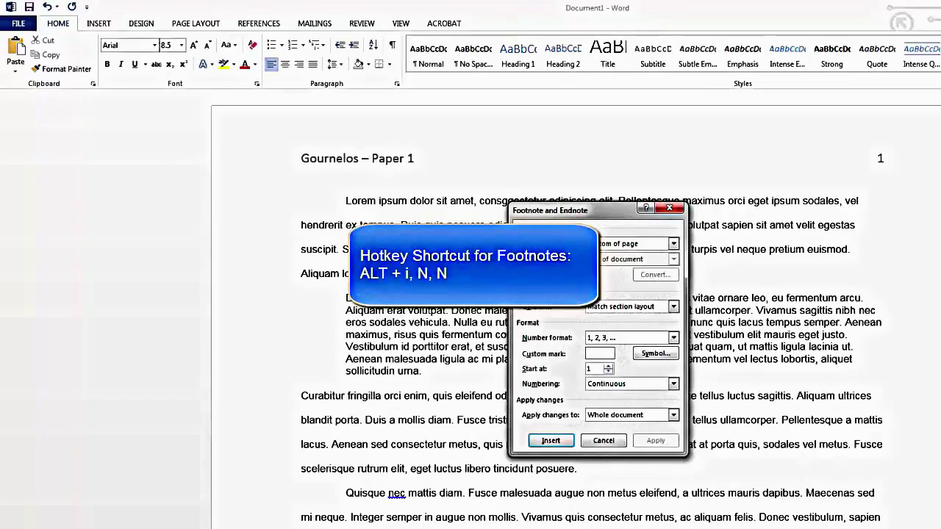
{"action": "left_click", "coordinate": [604, 441]}
Insert an endnote after "Sed sed molestie purus." with the placeholder text "fdshjlfhjdsljfdhsjljfdshljfsdh".
{"action": "left_click", "coordinate": [103, 25]}
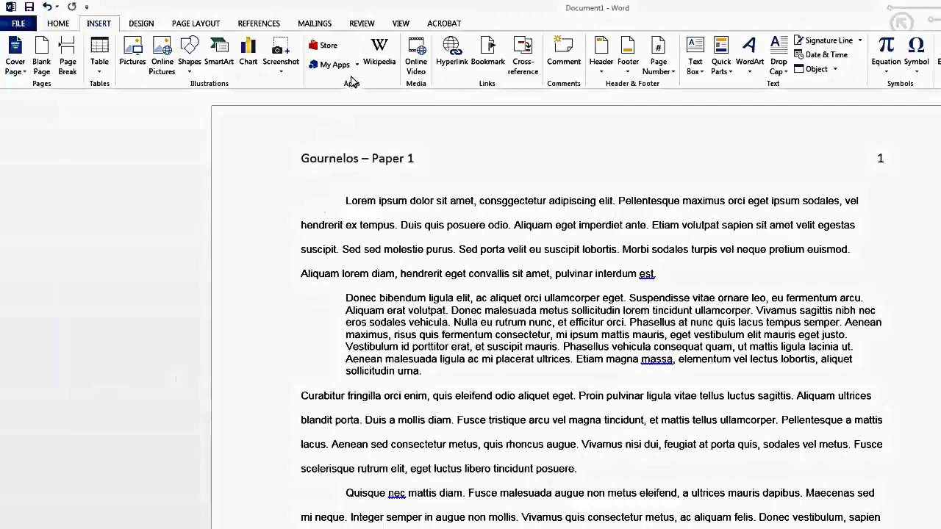
{"action": "left_click", "coordinate": [273, 28]}
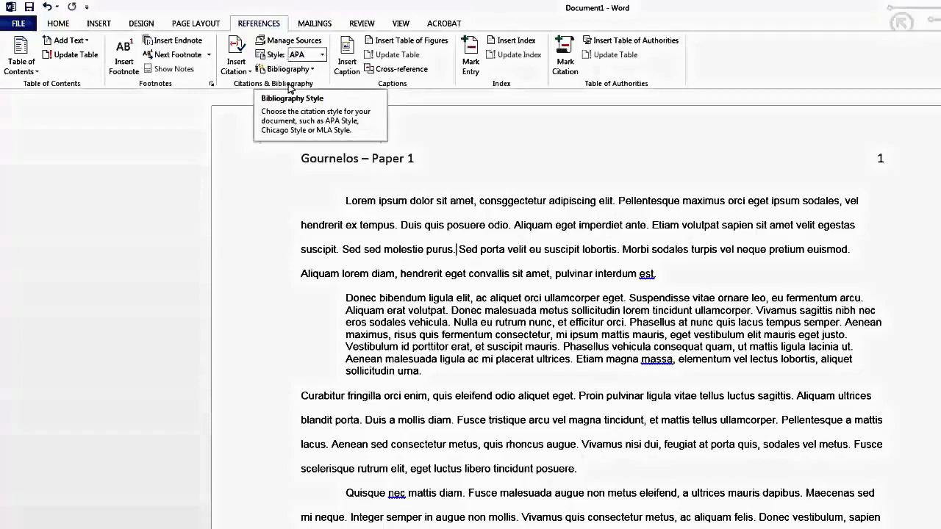
{"action": "left_click", "coordinate": [176, 41]}
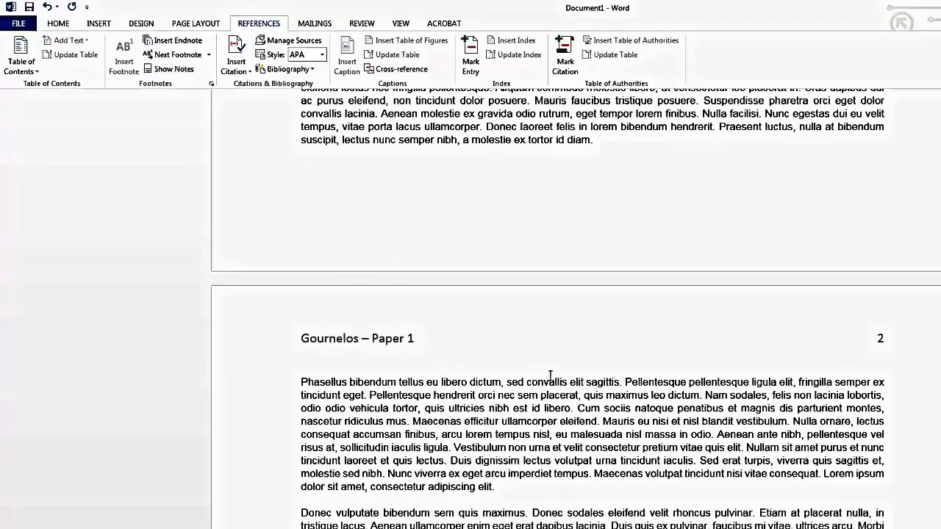
Examine the endnote's reference mark in the first paragraph and its note preview, and follow the mark to the note text.
{"action": "scroll", "coordinate": [563, 361], "scroll_direction": "up", "scroll_amount": 5}
{"action": "scroll", "coordinate": [565, 357], "scroll_direction": "up", "scroll_amount": 10}
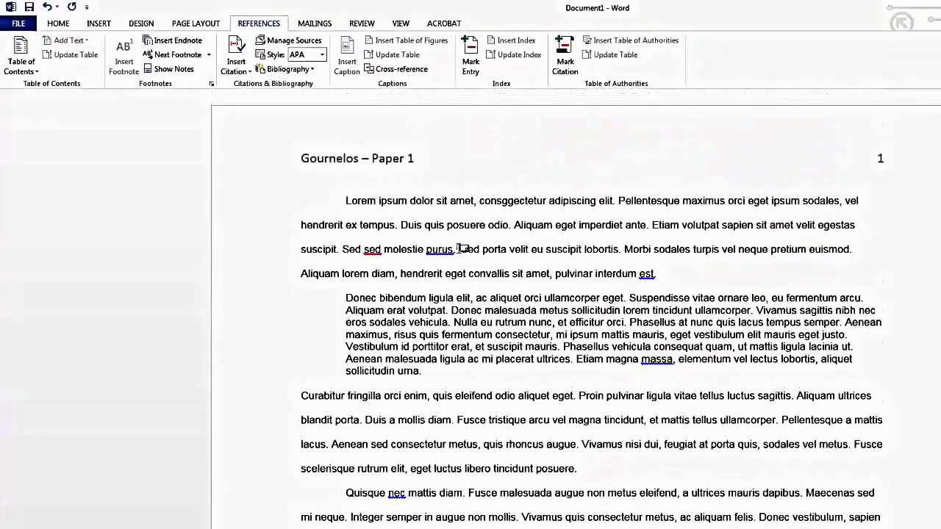
{"action": "scroll", "coordinate": [517, 369], "scroll_direction": "down", "scroll_amount": 10}
{"action": "scroll", "coordinate": [517, 369], "scroll_direction": "down", "scroll_amount": 10}
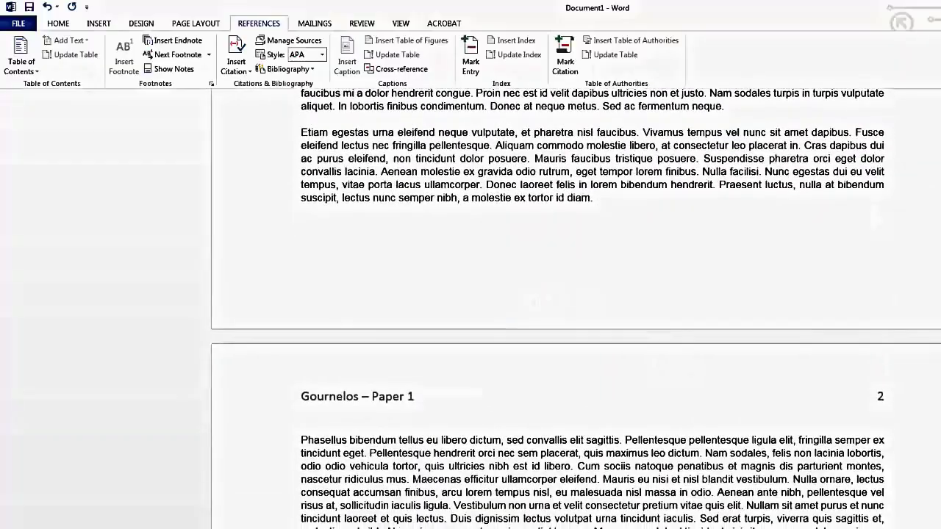
{"action": "scroll", "coordinate": [388, 275], "scroll_direction": "up", "scroll_amount": 15}
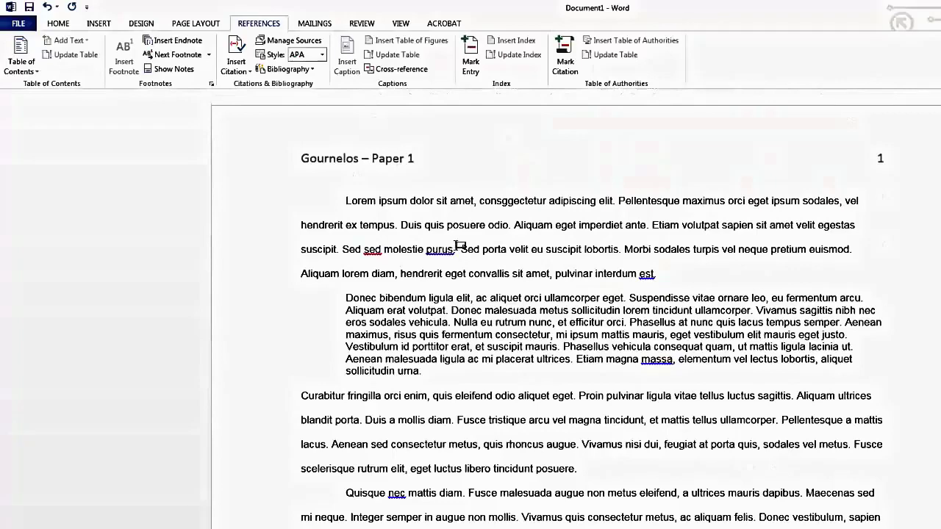
{"action": "mouse_move", "coordinate": [459, 249]}
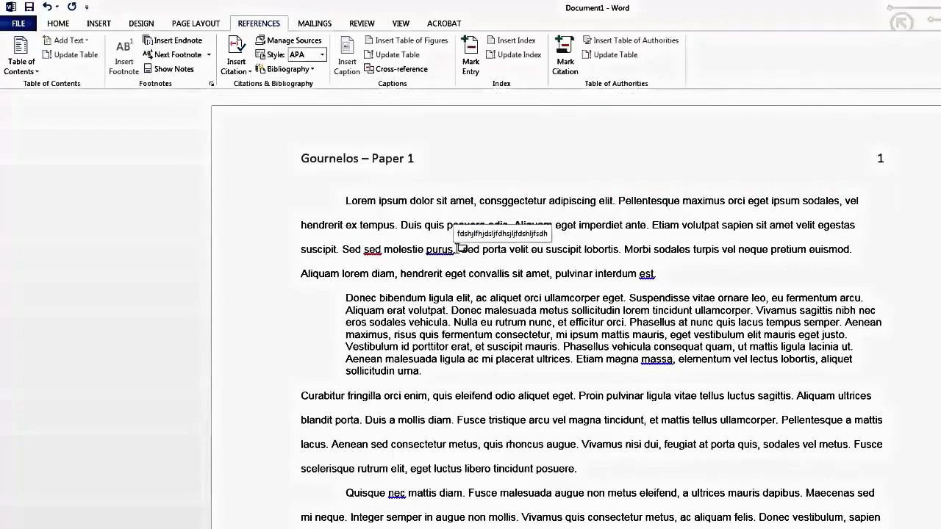
{"action": "left_click_drag", "start_coordinate": [461, 249], "coordinate": [456, 251]}
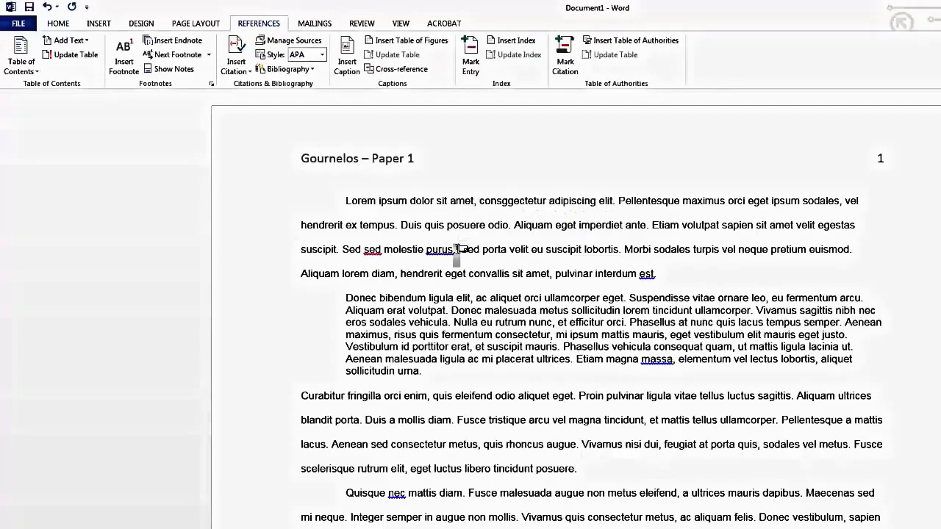
{"action": "double_click", "coordinate": [457, 250]}
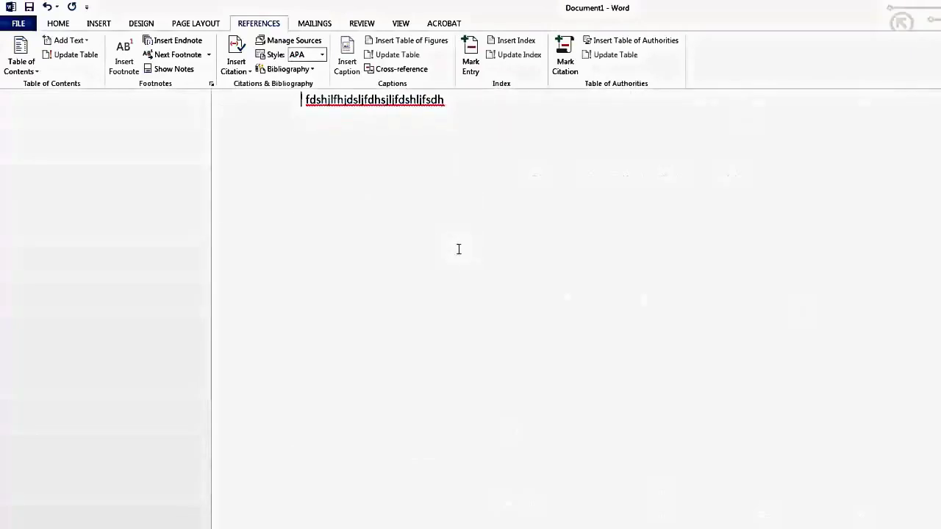
{"action": "double_click", "coordinate": [347, 100]}
{"action": "right_click", "coordinate": [349, 103]}
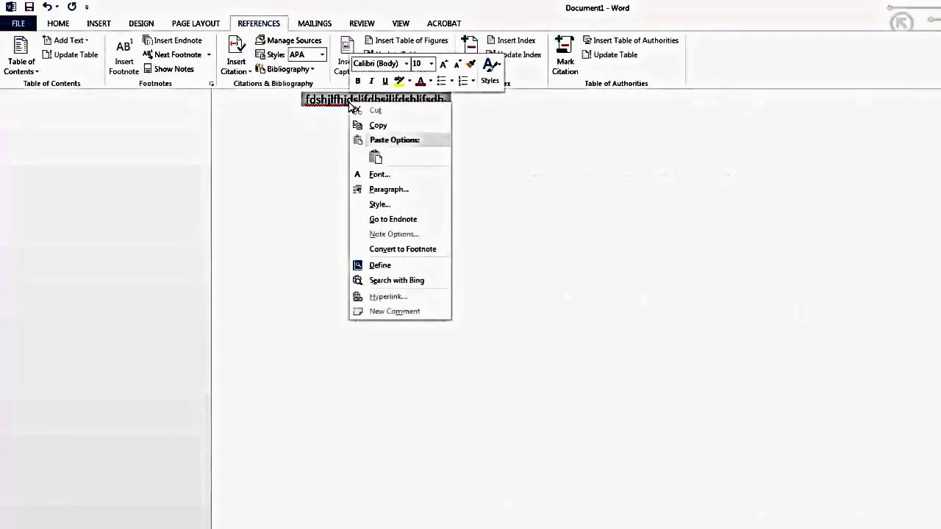
{"action": "key", "text": "Escape"}
{"action": "scroll", "coordinate": [427, 245], "scroll_direction": "up", "scroll_amount": 5}
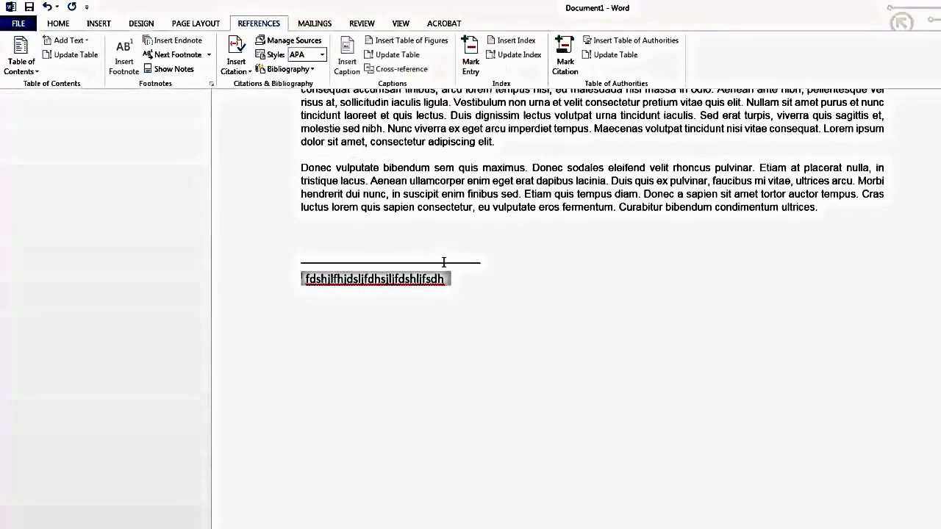
{"action": "right_click", "coordinate": [377, 280]}
{"action": "key", "text": "Escape"}
{"action": "double_click", "coordinate": [374, 285]}
{"action": "right_click", "coordinate": [372, 281]}
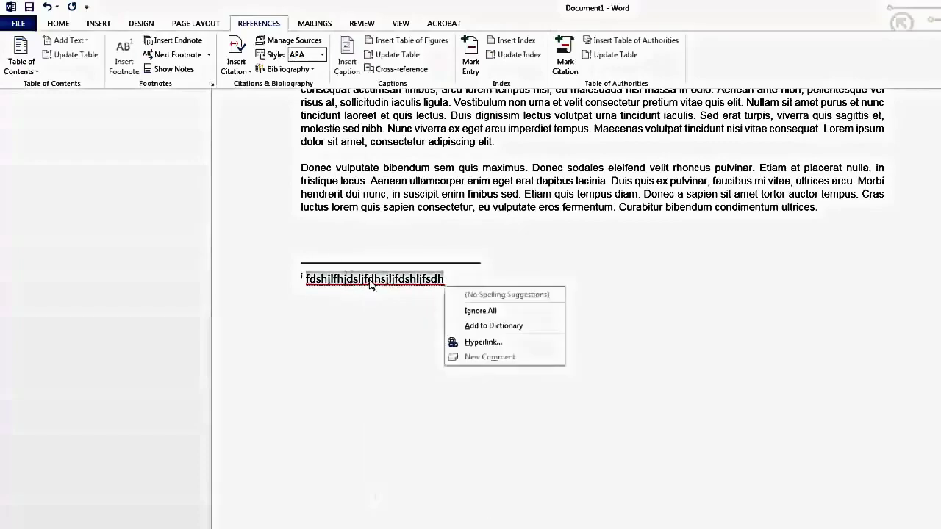
{"action": "key", "text": "Escape"}
{"action": "left_click", "coordinate": [411, 286]}
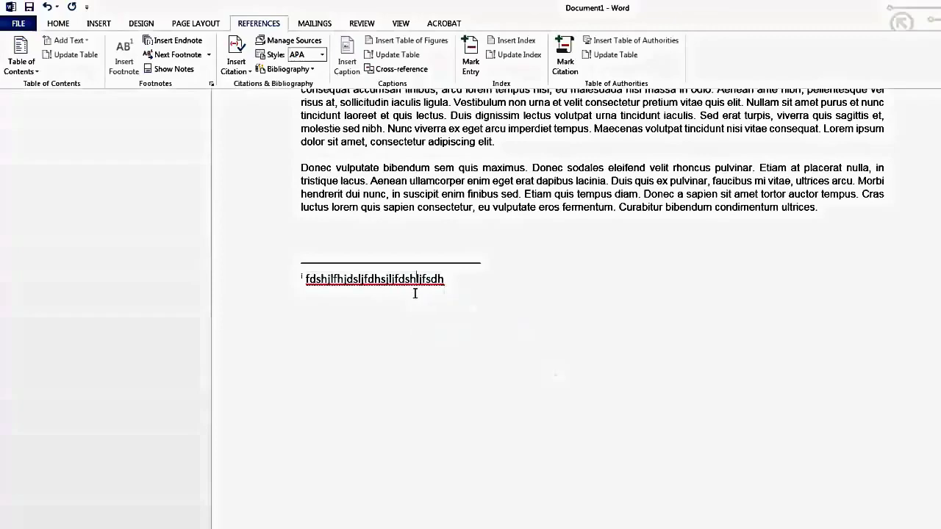
Convert the endnote to a footnote and follow its reference mark in the first paragraph to check the note on page 1.
{"action": "triple_click", "coordinate": [400, 280]}
{"action": "right_click", "coordinate": [335, 278]}
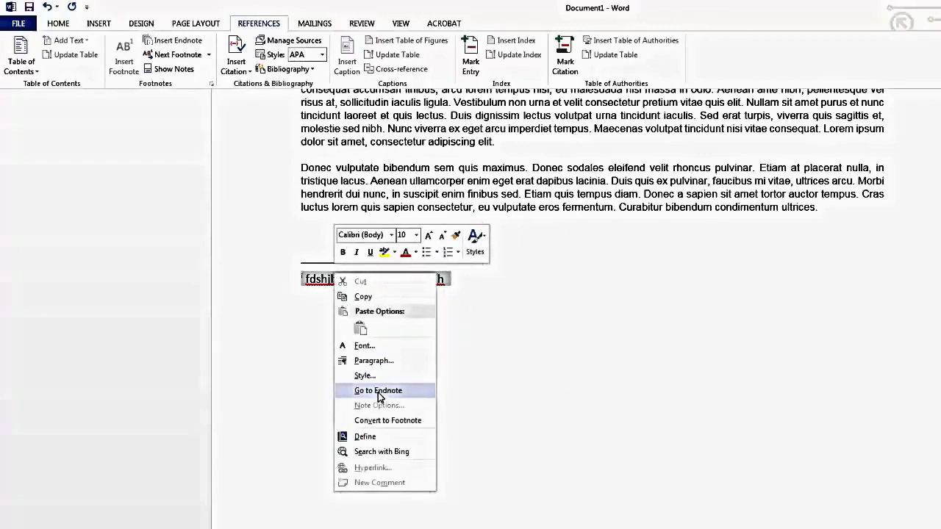
{"action": "left_click", "coordinate": [388, 421]}
{"action": "scroll", "coordinate": [433, 274], "scroll_direction": "up", "scroll_amount": 3}
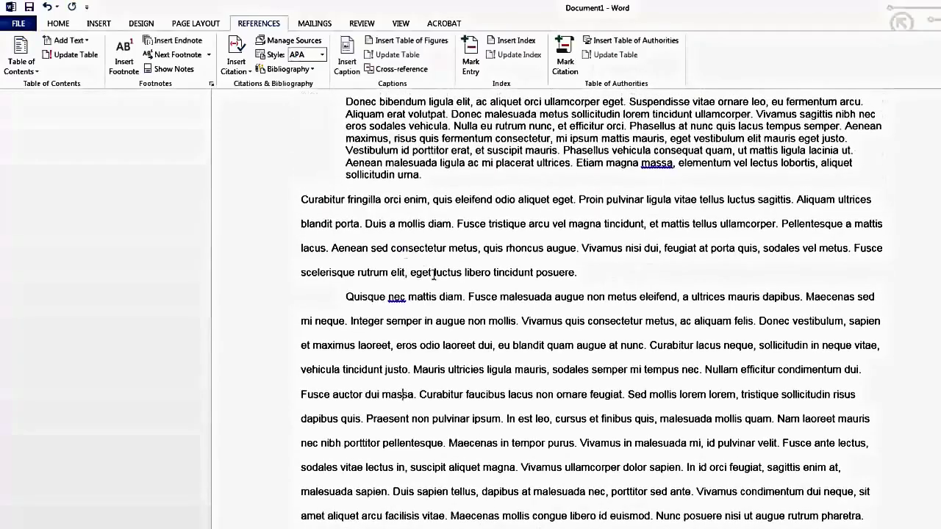
{"action": "scroll", "coordinate": [433, 275], "scroll_direction": "up", "scroll_amount": 3}
{"action": "double_click", "coordinate": [460, 231]}
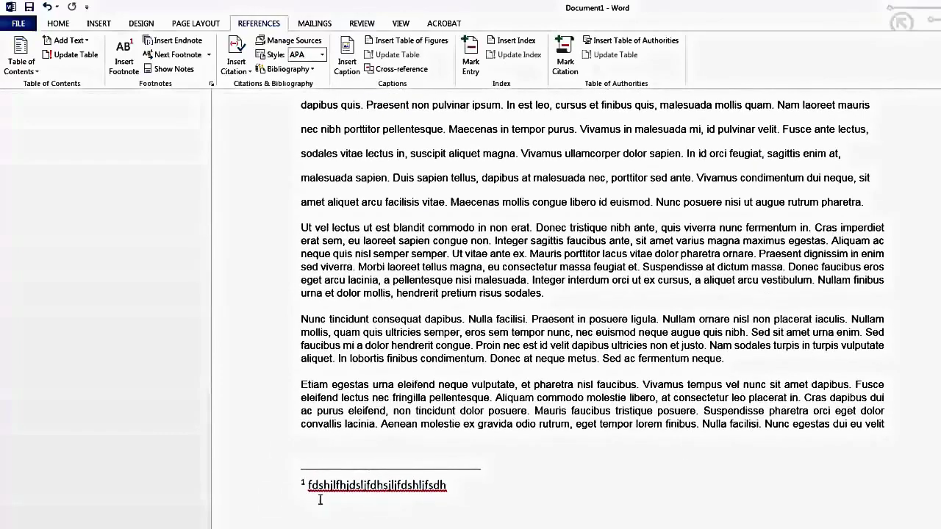
{"action": "scroll", "coordinate": [469, 410], "scroll_direction": "up", "scroll_amount": 10}
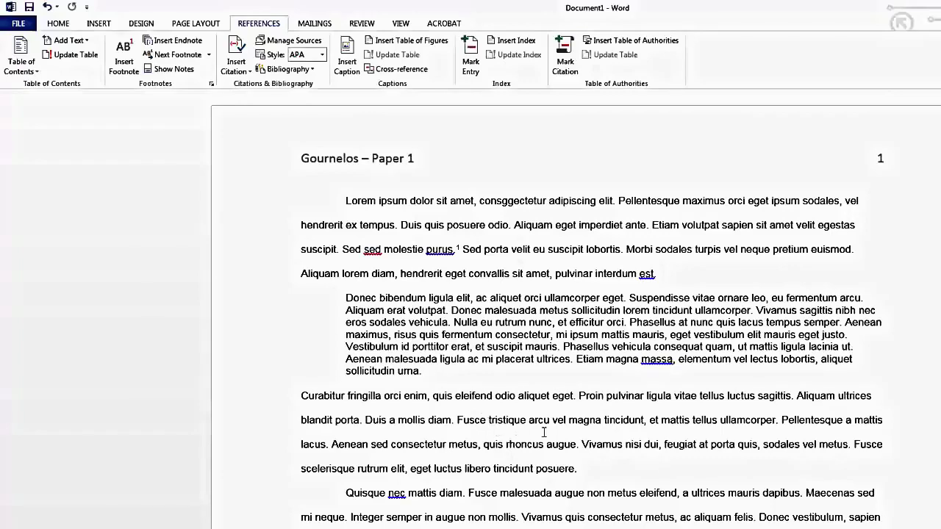
Push the paragraph starting "Quisque nec" off page 1 by adding blank lines after the paragraph ending "tincidunt posuere.".
{"action": "left_click_drag", "start_coordinate": [345, 200], "coordinate": [597, 478]}
{"action": "left_click", "coordinate": [603, 481]}
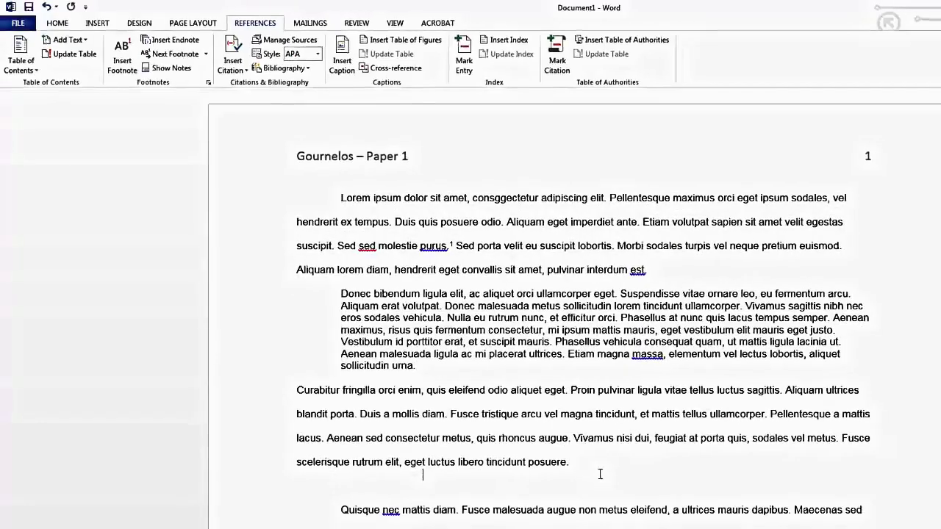
{"action": "key", "text": "Return"}
{"action": "key", "text": "Return"}
{"action": "key", "text": "Return"}
{"action": "key", "text": "Return"}
{"action": "key", "text": "Return"}
{"action": "key", "text": "Return"}
{"action": "key", "text": "Return"}
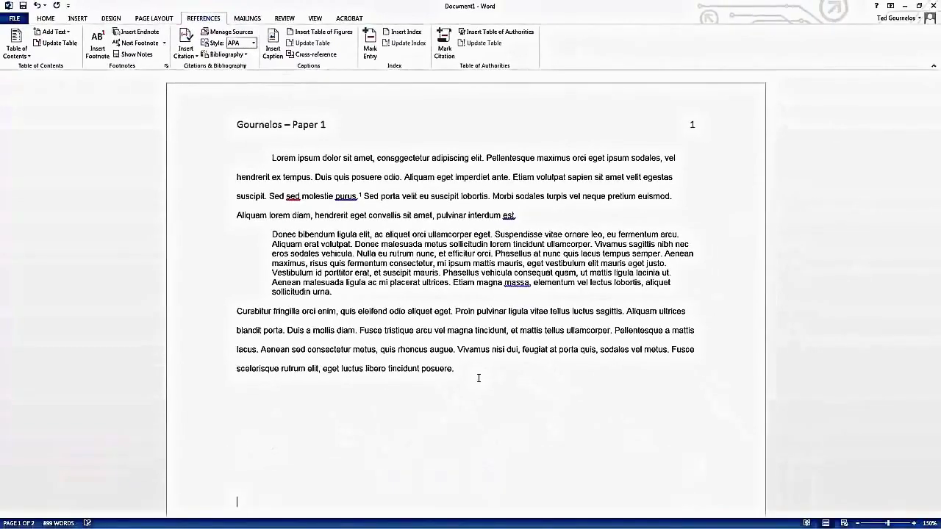
{"action": "key", "text": "Return"}
{"action": "key", "text": "Return"}
{"action": "key", "text": "Return"}
{"action": "key", "text": "Return"}
{"action": "key", "text": "Return"}
{"action": "key", "text": "Return"}
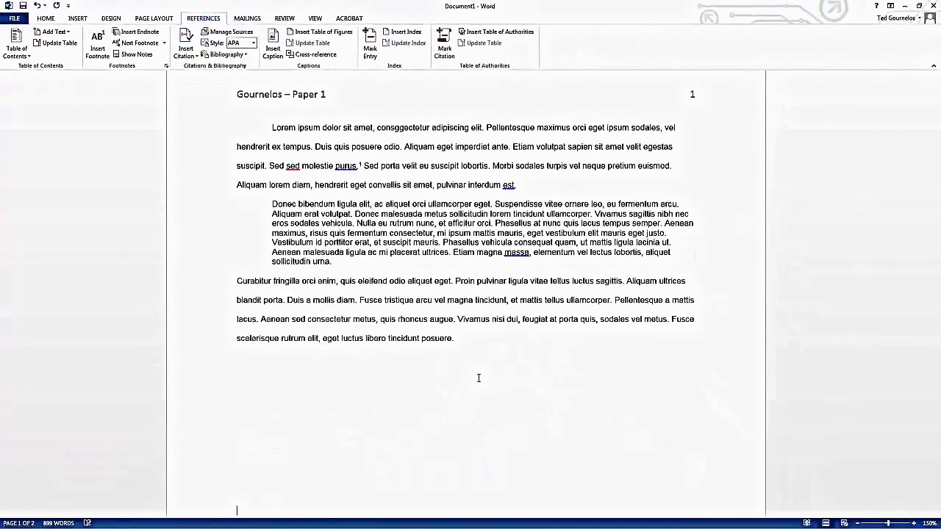
{"action": "key", "text": "Return"}
{"action": "key", "text": "Return"}
{"action": "key", "text": "Return"}
{"action": "key", "text": "Return"}
{"action": "key", "text": "Return"}
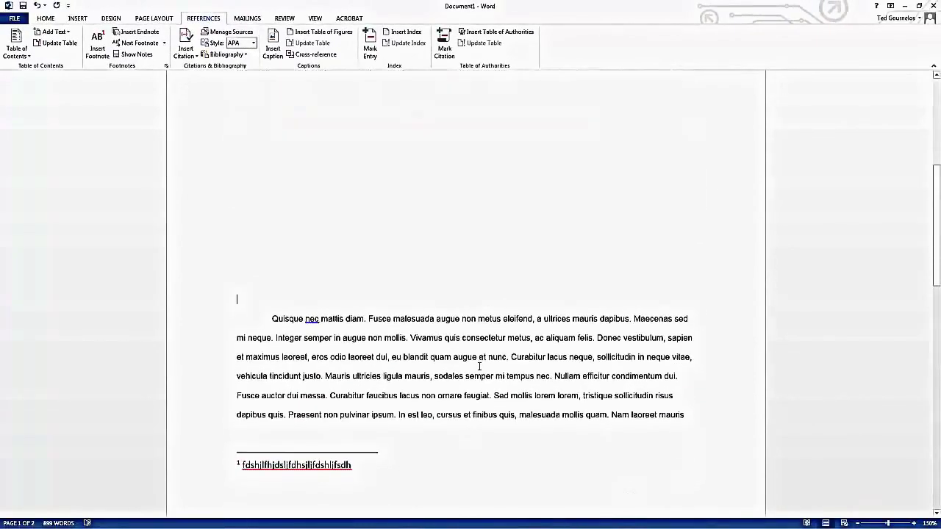
{"action": "key", "text": "Return"}
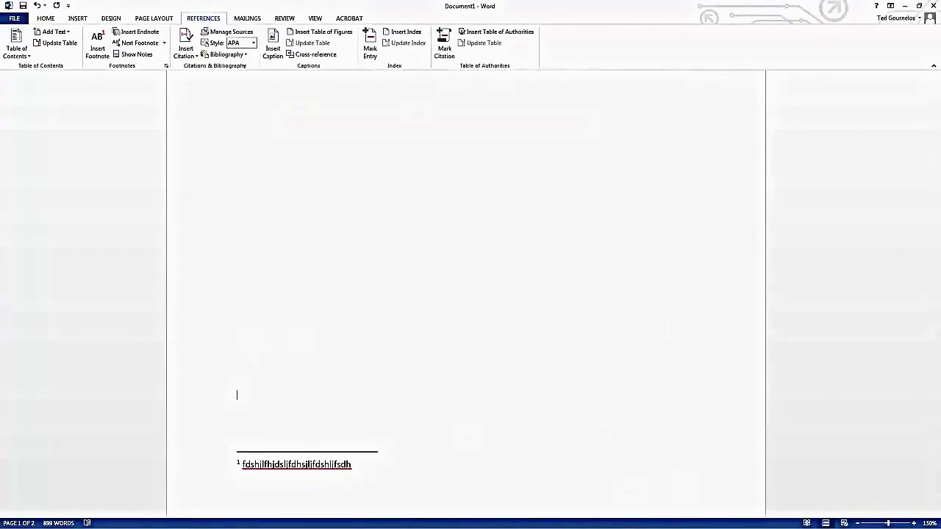
Undo the added blank lines and redo the conversion of the endnote to a footnote.
{"action": "key", "text": "ctrl+z"}
{"action": "key", "text": "ctrl+z"}
{"action": "scroll", "coordinate": [486, 292], "scroll_direction": "up", "scroll_amount": 5}
{"action": "scroll", "coordinate": [475, 272], "scroll_direction": "up", "scroll_amount": 10}
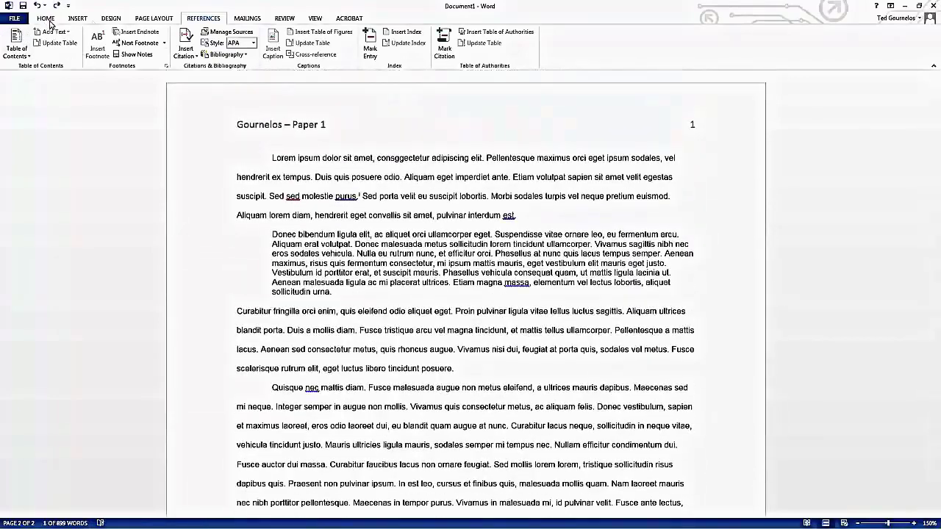
{"action": "left_click", "coordinate": [59, 6]}
{"action": "scroll", "coordinate": [340, 329], "scroll_direction": "up", "scroll_amount": 10}
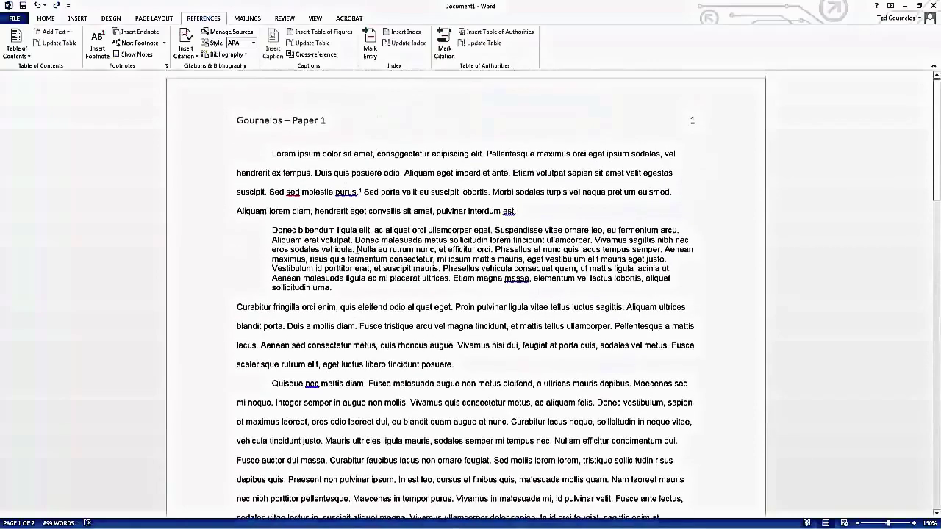
{"action": "left_click", "coordinate": [398, 350]}
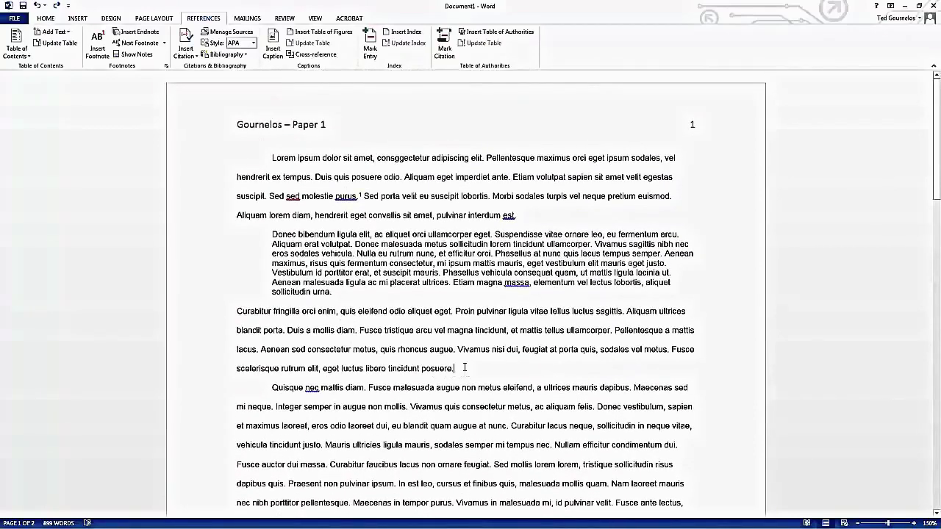
{"action": "key", "text": "Return"}
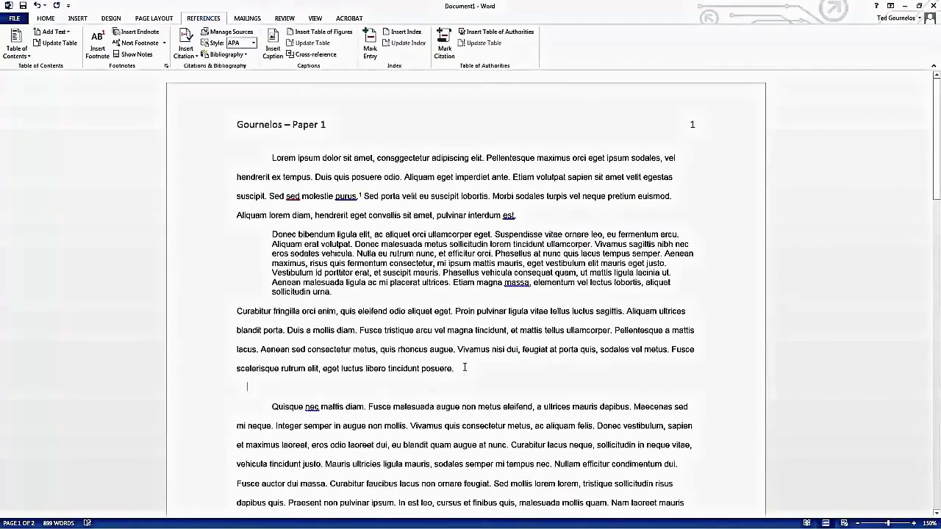
{"action": "key", "text": "BackSpace"}
Insert a page break before the paragraph starting "Quisque nec" and check the layout of both pages.
{"action": "left_click", "coordinate": [227, 397]}
{"action": "left_click", "coordinate": [271, 396]}
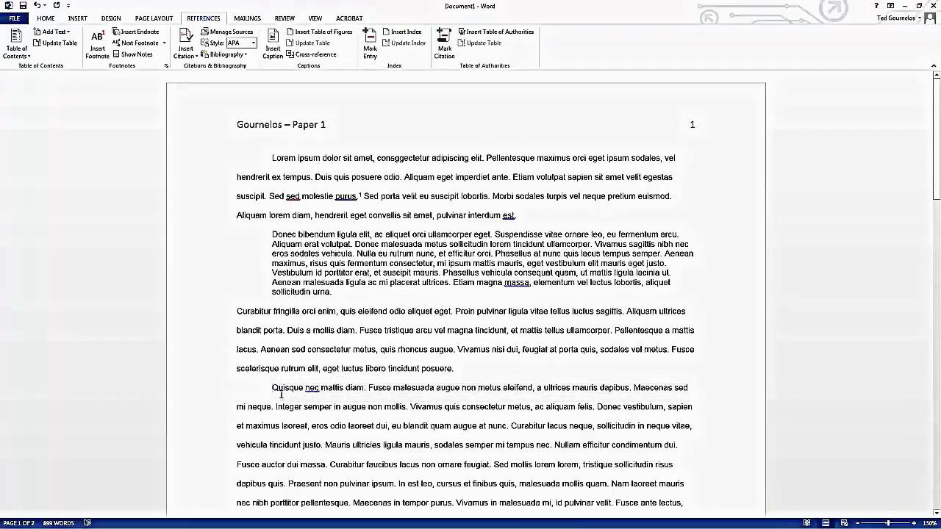
{"action": "left_click", "coordinate": [77, 19]}
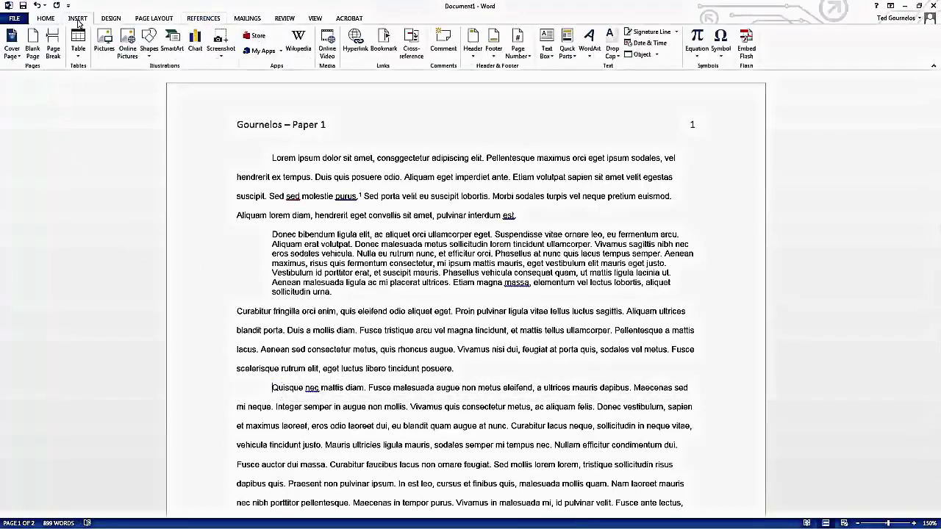
{"action": "left_click", "coordinate": [54, 48]}
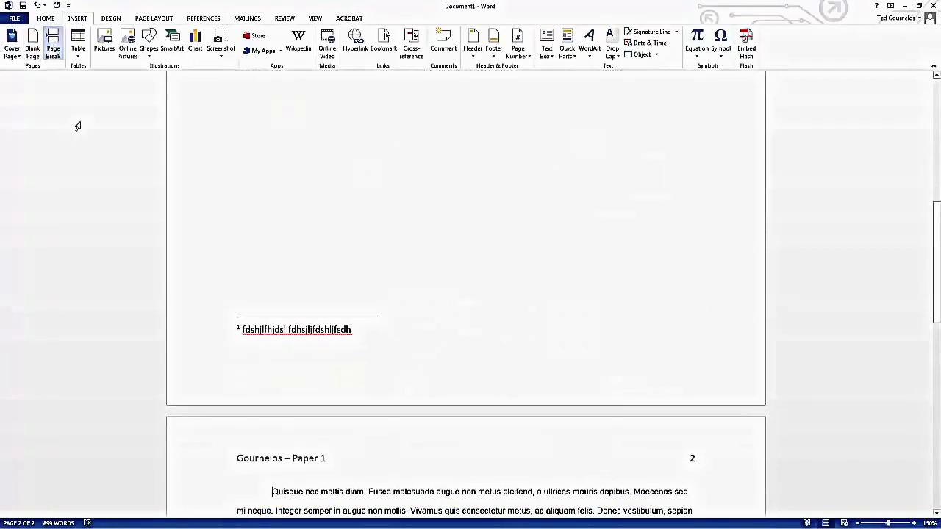
{"action": "scroll", "coordinate": [369, 416], "scroll_direction": "up", "scroll_amount": 10}
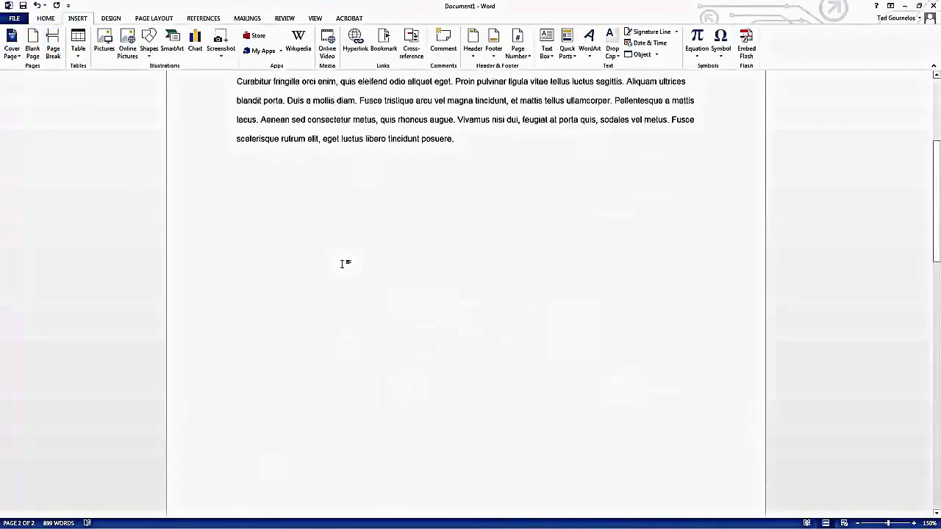
{"action": "scroll", "coordinate": [369, 392], "scroll_direction": "down", "scroll_amount": 10}
{"action": "scroll", "coordinate": [374, 351], "scroll_direction": "up", "scroll_amount": 8}
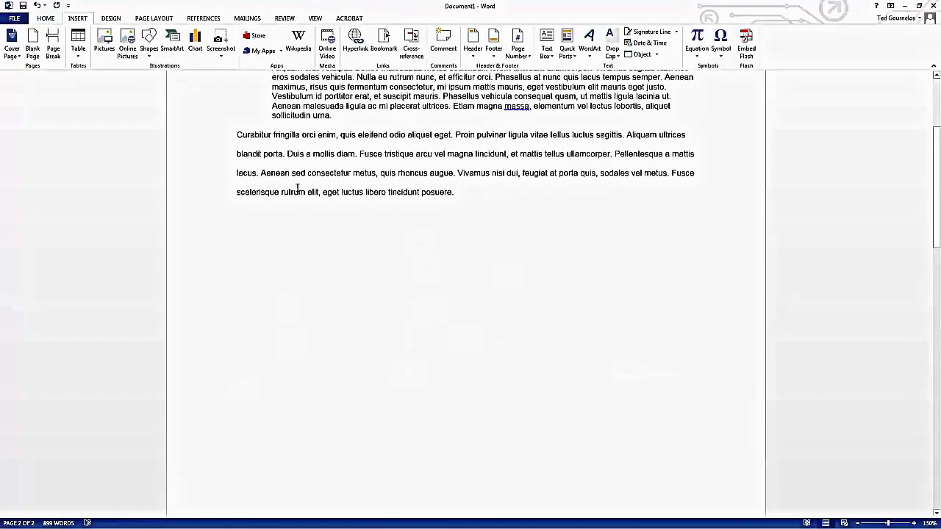
Examine the layout of both pages around the page break, including the running header and page numbers.
{"action": "scroll", "coordinate": [335, 157], "scroll_direction": "up", "scroll_amount": 1}
{"action": "left_click", "coordinate": [360, 222]}
{"action": "scroll", "coordinate": [360, 221], "scroll_direction": "up", "scroll_amount": 3}
{"action": "scroll", "coordinate": [372, 255], "scroll_direction": "down", "scroll_amount": 10}
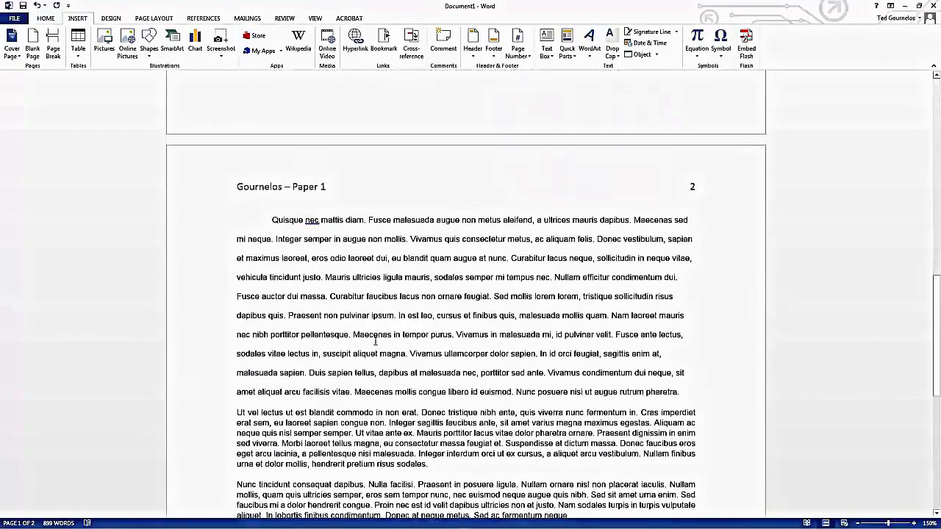
{"action": "scroll", "coordinate": [323, 246], "scroll_direction": "down", "scroll_amount": 2}
{"action": "scroll", "coordinate": [323, 245], "scroll_direction": "up", "scroll_amount": 10}
{"action": "scroll", "coordinate": [326, 240], "scroll_direction": "up", "scroll_amount": 2}
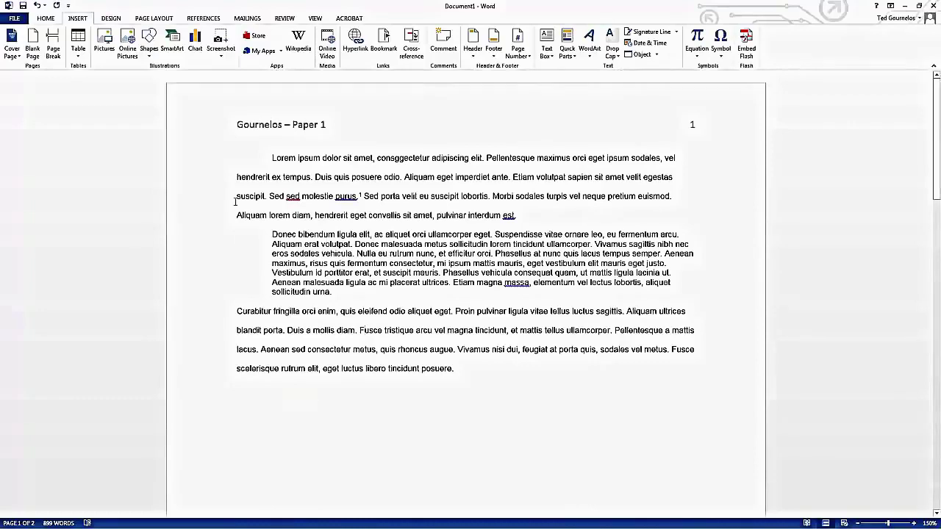
Browse the built-in cover page designs without inserting one, and close the Word document.
{"action": "left_click", "coordinate": [12, 46]}
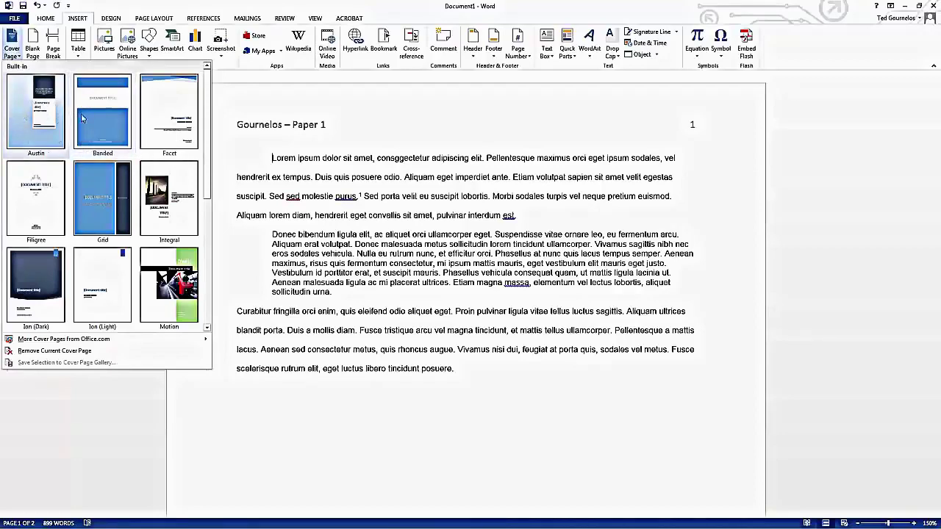
{"action": "left_click", "coordinate": [261, 172]}
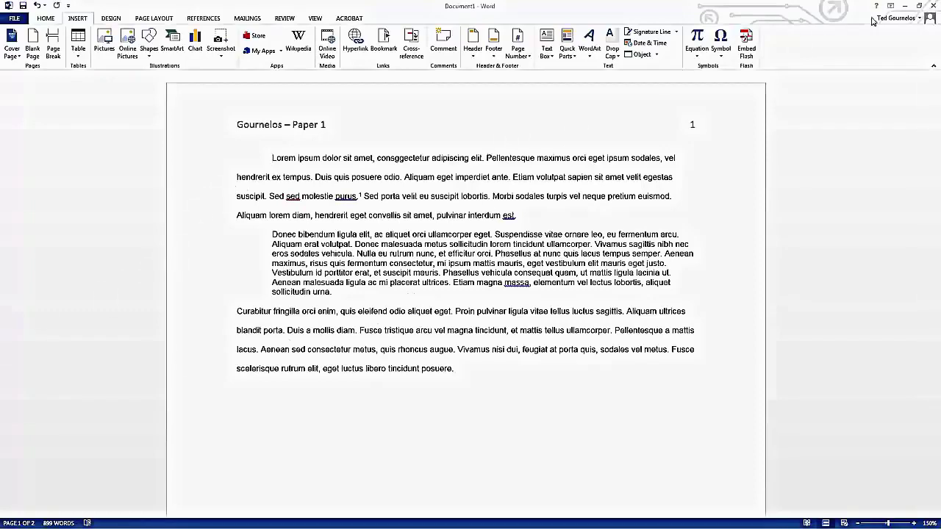
{"action": "left_click", "coordinate": [935, 6]}
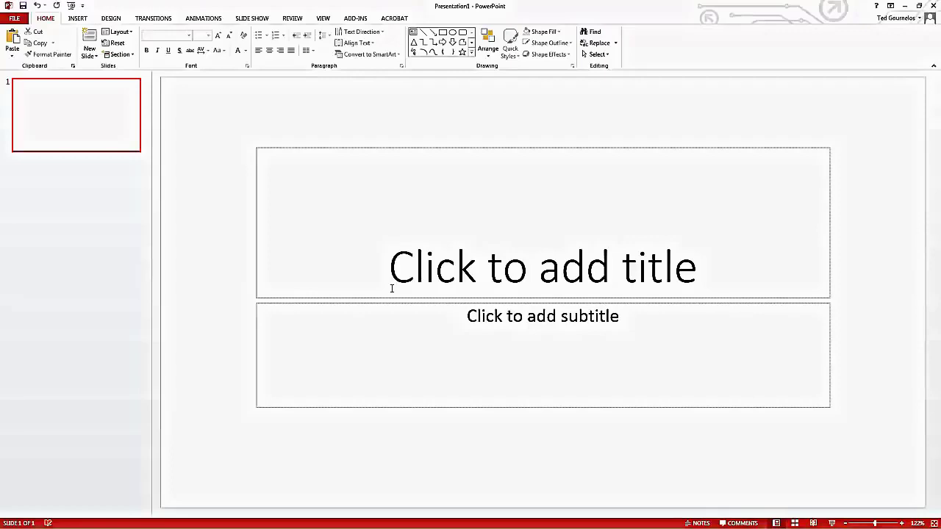
In the new PowerPoint presentation, delete the title and subtitle placeholders from the first slide.
{"action": "left_click", "coordinate": [331, 147]}
{"action": "key", "text": "Delete"}
{"action": "left_click", "coordinate": [328, 301]}
{"action": "key", "text": "Delete"}
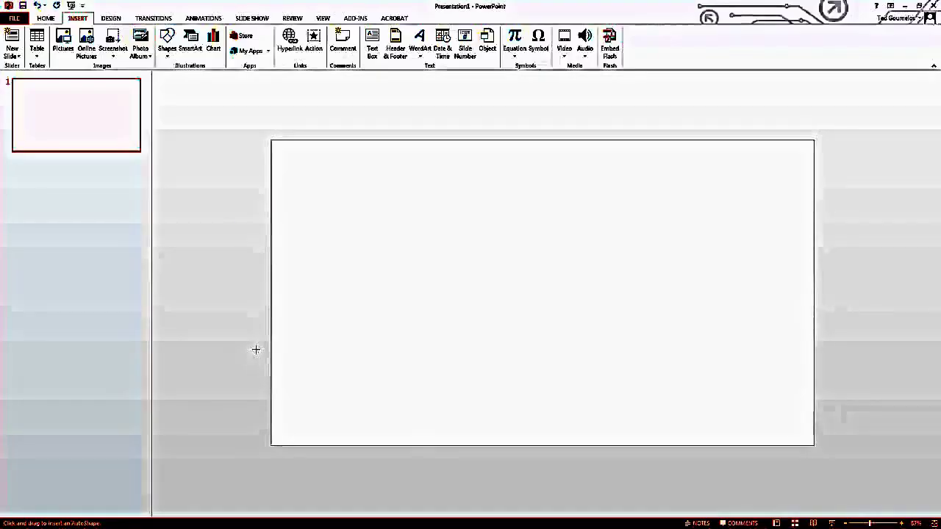
Draw a triangle about 3.12" high and 2.34" wide and place it half off the slide's lower-left corner.
{"action": "mouse_move", "coordinate": [256, 349]}
{"action": "left_mouse_down"}
{"action": "mouse_move", "coordinate": [306, 449]}
{"action": "mouse_move", "coordinate": [352, 476]}
{"action": "left_mouse_up"}
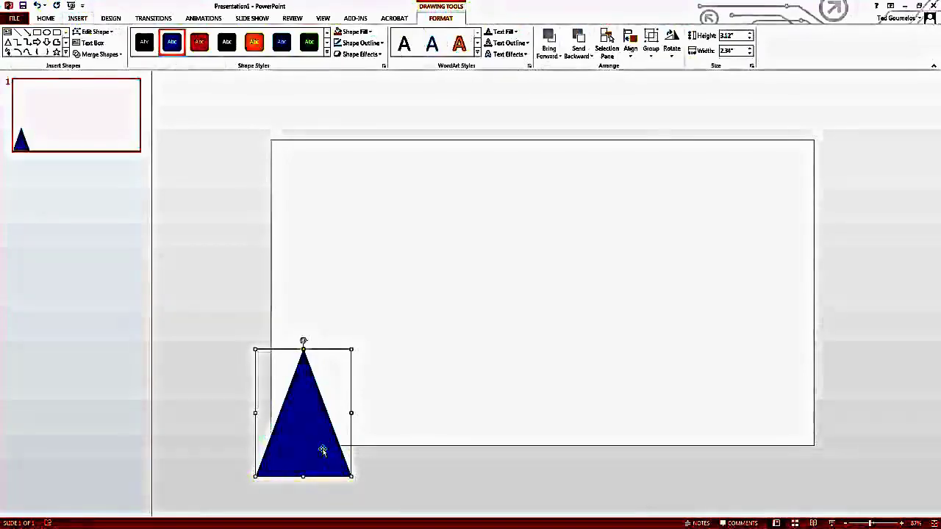
{"action": "left_click_drag", "start_coordinate": [313, 434], "coordinate": [284, 429]}
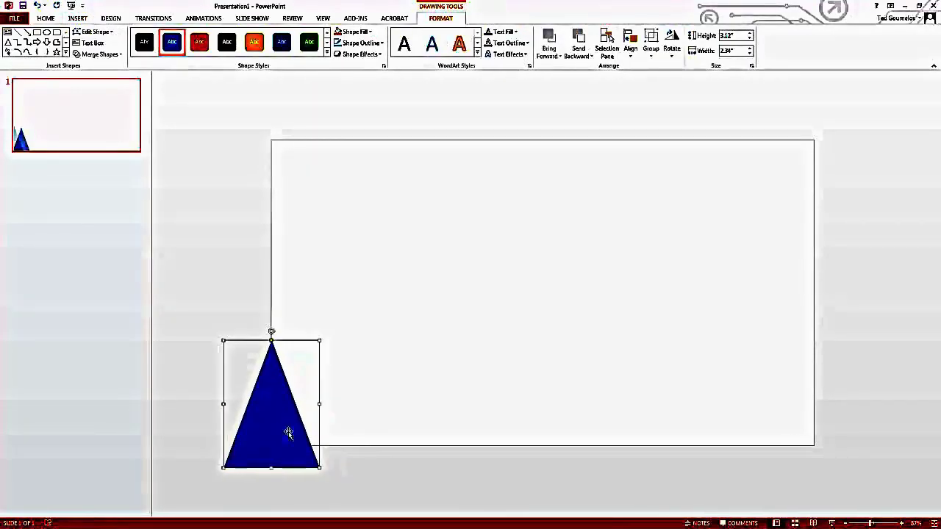
{"action": "left_click", "coordinate": [356, 460]}
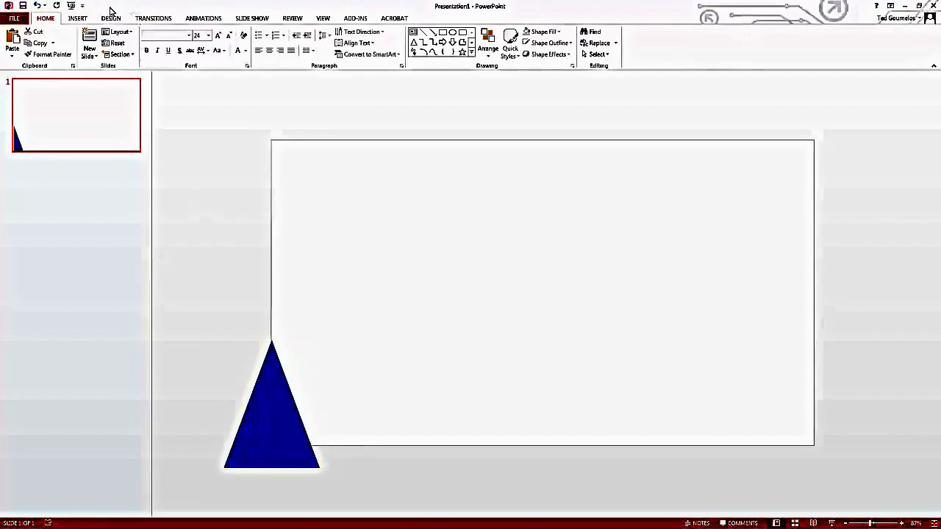
Draw a flat, wide triangle about 1.26" high and 9.65" wide along the slide's bottom edge, overlapping the tall triangle.
{"action": "left_click", "coordinate": [77, 18]}
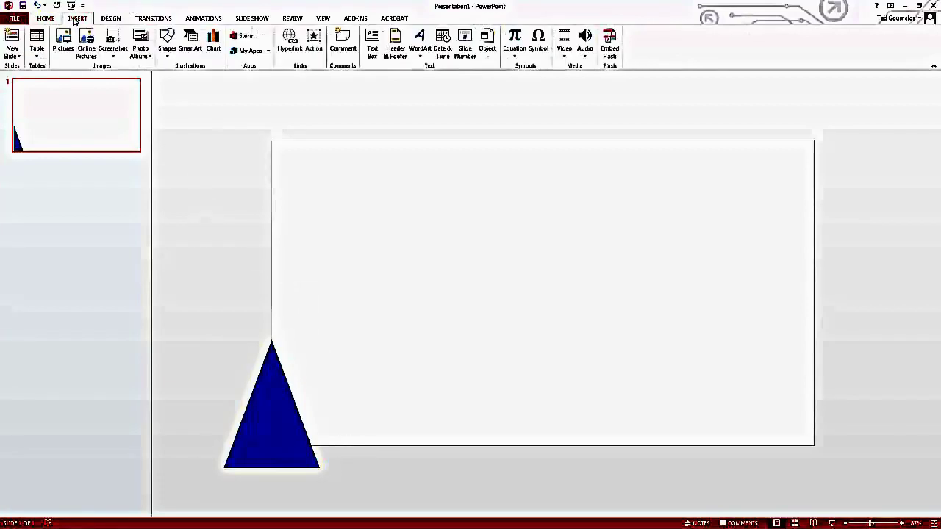
{"action": "left_click", "coordinate": [167, 40]}
{"action": "left_click", "coordinate": [222, 79]}
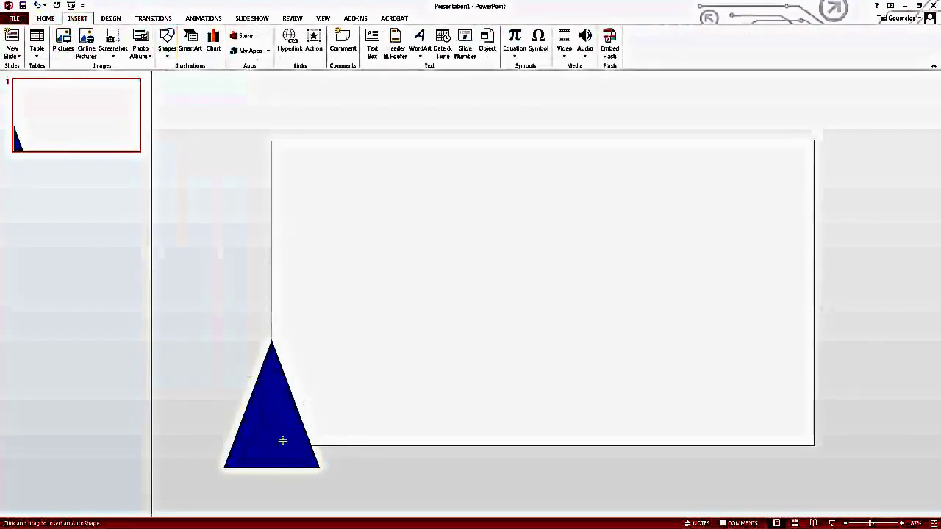
{"action": "mouse_move", "coordinate": [263, 453]}
{"action": "left_mouse_down"}
{"action": "mouse_move", "coordinate": [599, 400]}
{"action": "mouse_move", "coordinate": [657, 403]}
{"action": "left_mouse_up"}
{"action": "left_click", "coordinate": [825, 409]}
Draw a small triangle about 2.27" high and 1.57" wide in front of the overlap between the other two.
{"action": "left_click", "coordinate": [90, 21]}
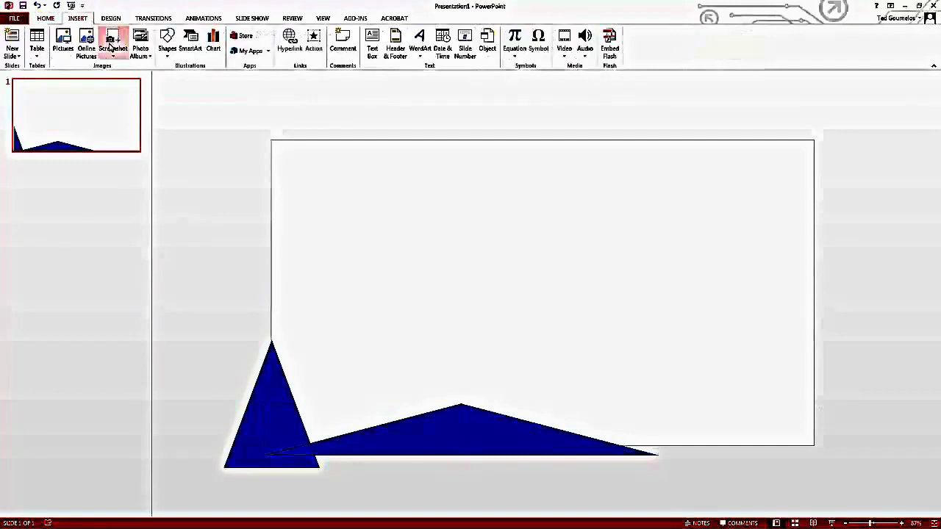
{"action": "left_click", "coordinate": [168, 53]}
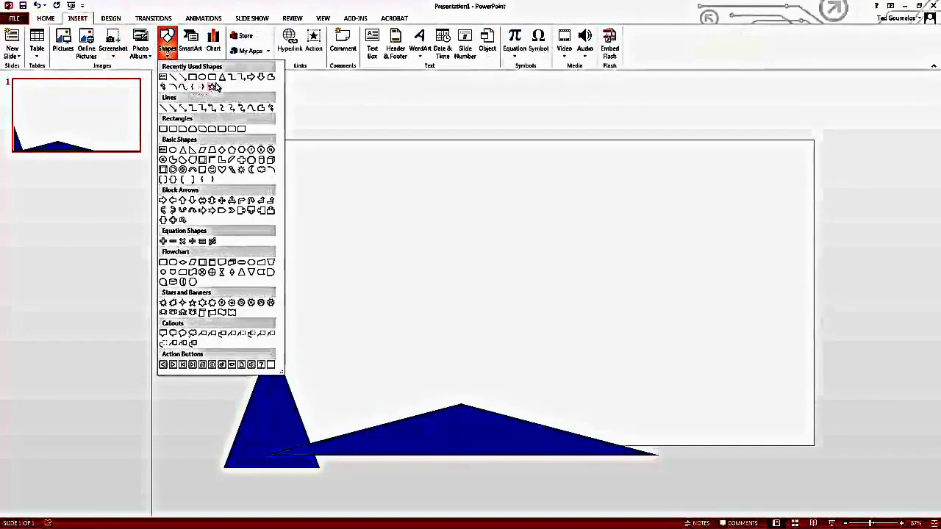
{"action": "left_click", "coordinate": [222, 76]}
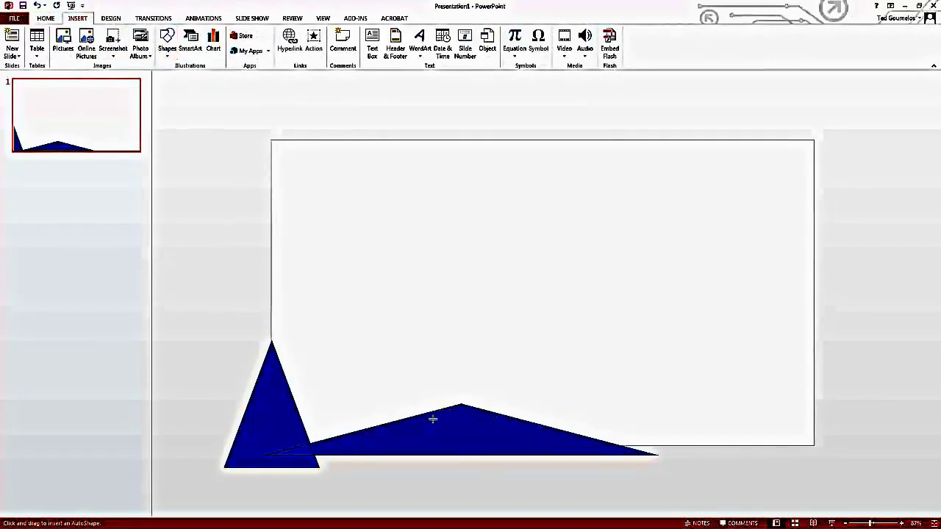
{"action": "left_click_drag", "start_coordinate": [340, 391], "coordinate": [274, 484]}
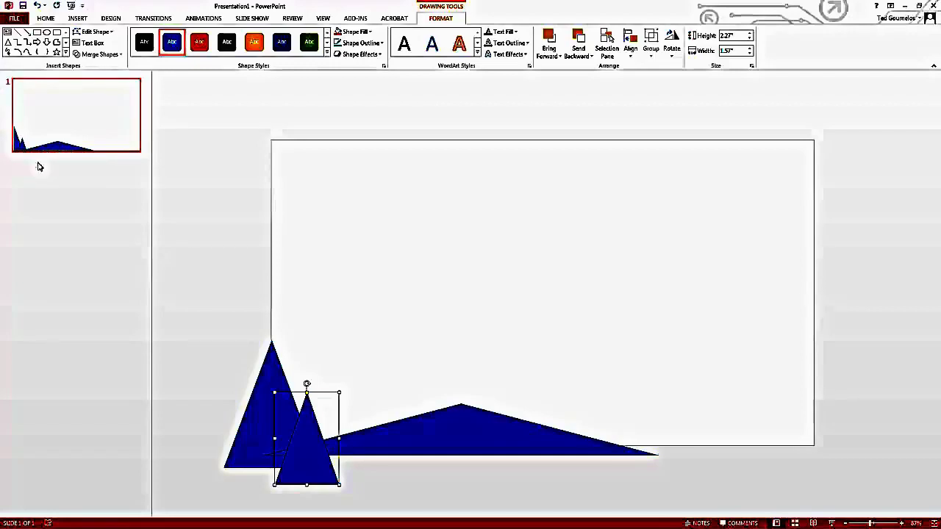
Fill the tall triangle with a darker blue theme shade and the wide triangle with a nearly black theme shade.
{"action": "left_click", "coordinate": [261, 375]}
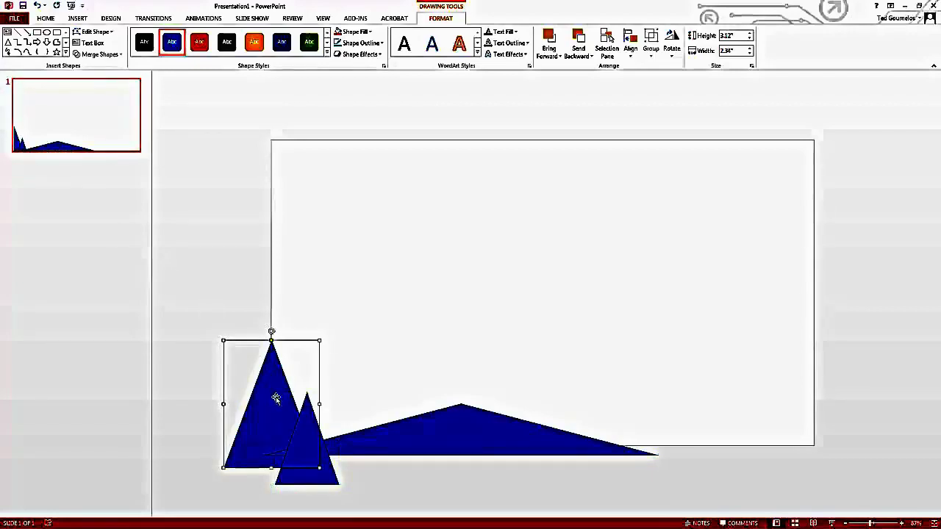
{"action": "left_click", "coordinate": [373, 33]}
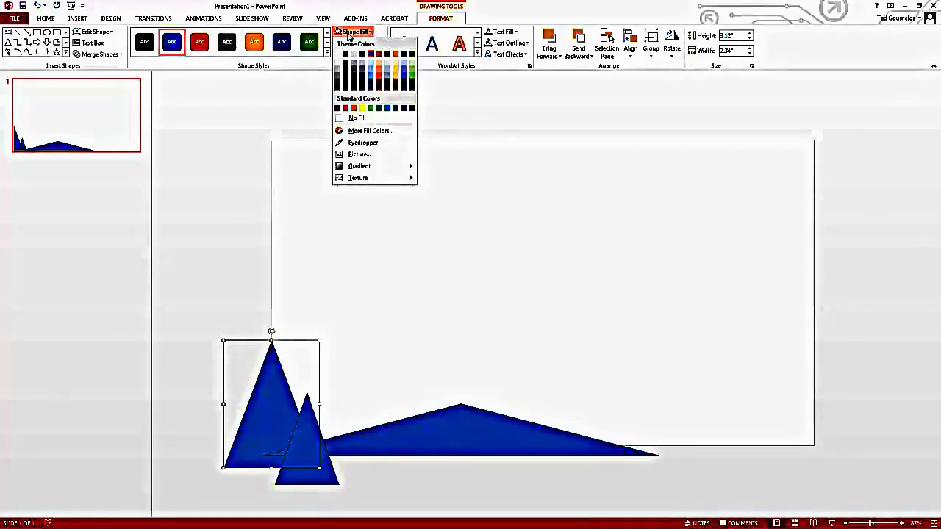
{"action": "left_click", "coordinate": [370, 84]}
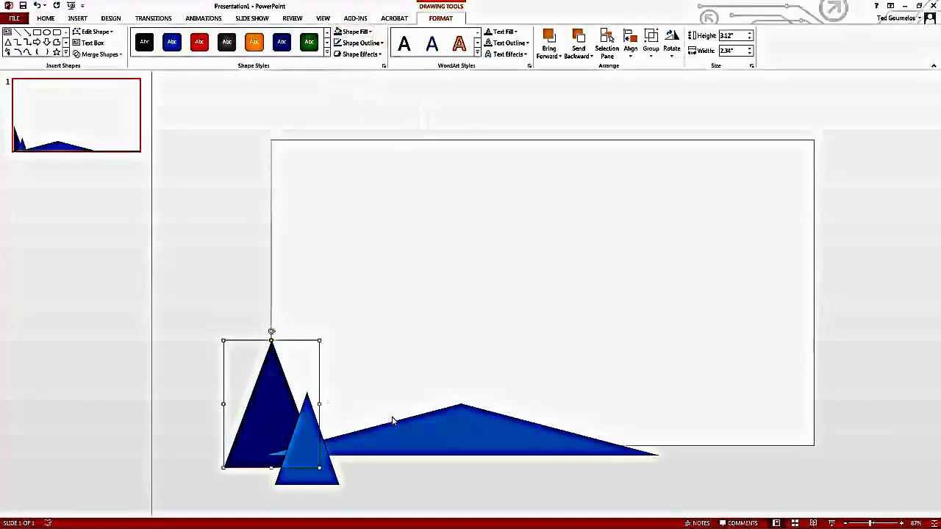
{"action": "left_click", "coordinate": [412, 430]}
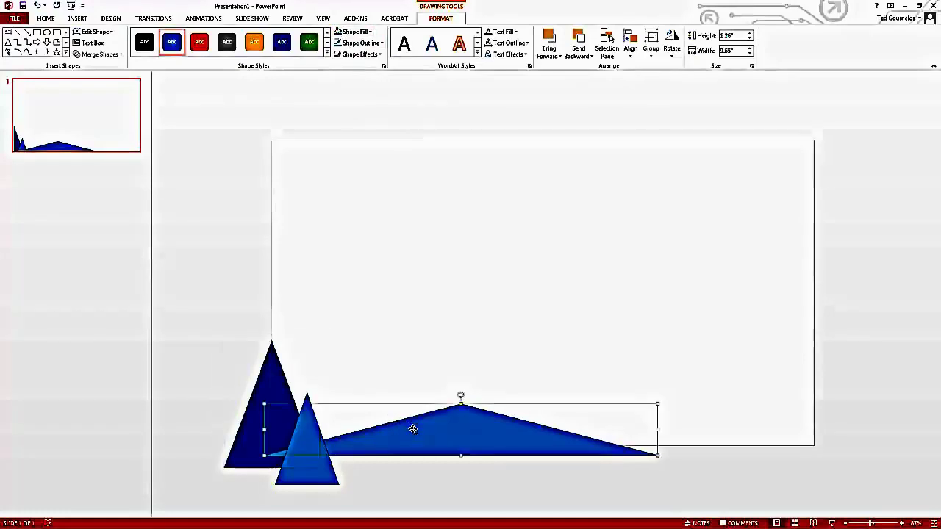
{"action": "left_click", "coordinate": [356, 32]}
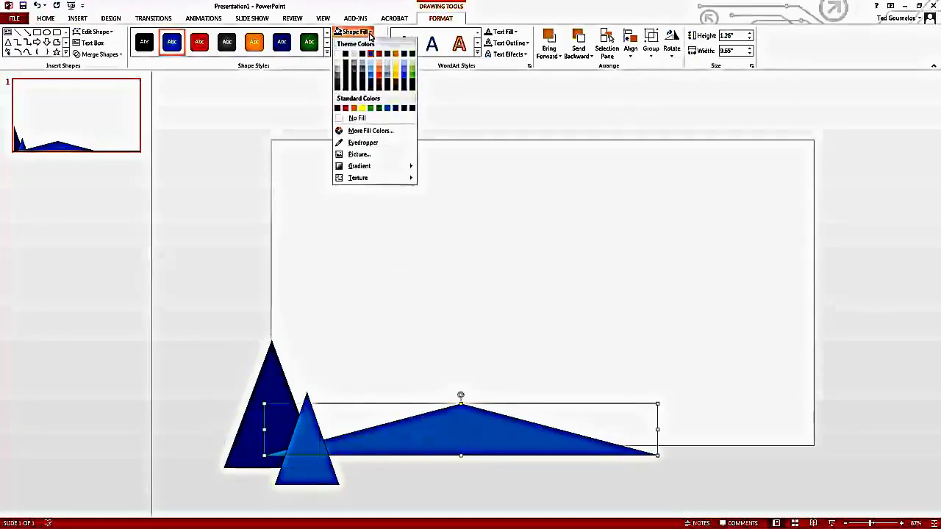
{"action": "left_click", "coordinate": [373, 87]}
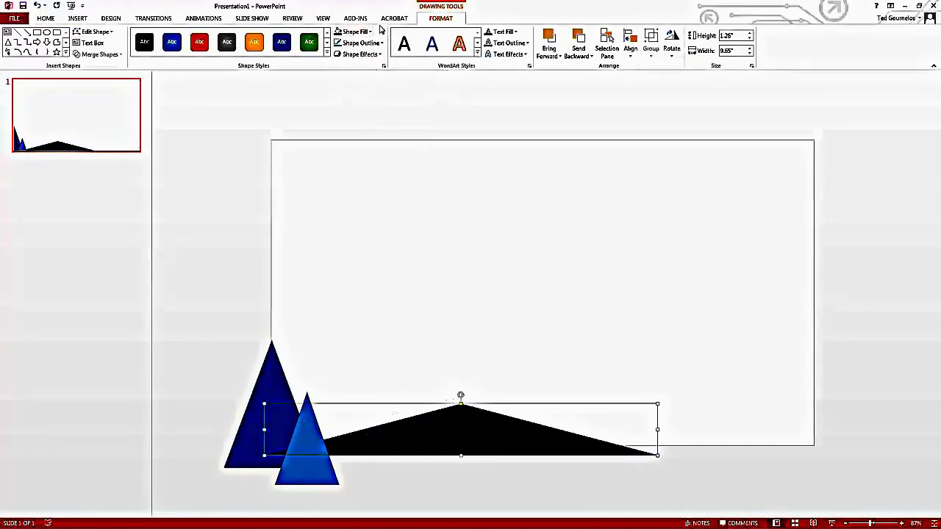
Remove the outlines from the wide, small and tall triangles.
{"action": "left_click", "coordinate": [360, 43]}
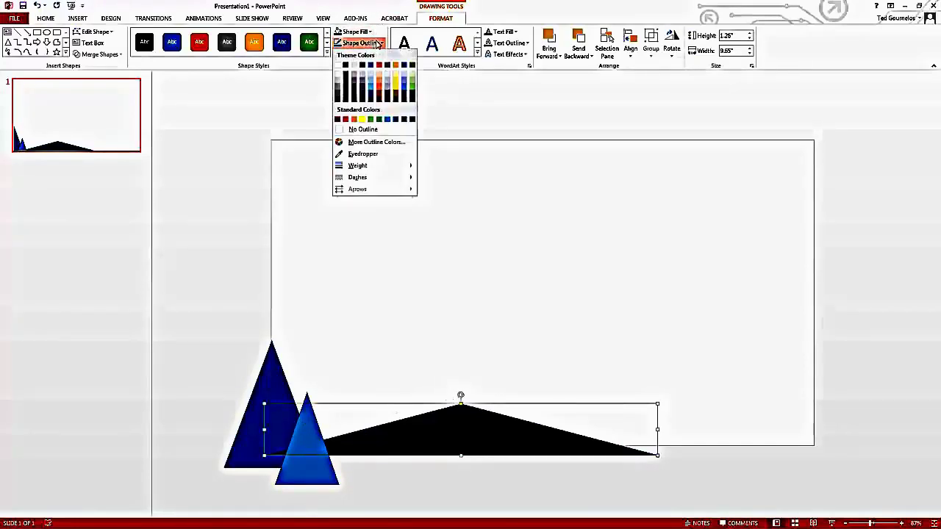
{"action": "left_click", "coordinate": [362, 130]}
{"action": "left_click", "coordinate": [316, 432]}
{"action": "left_click", "coordinate": [360, 42]}
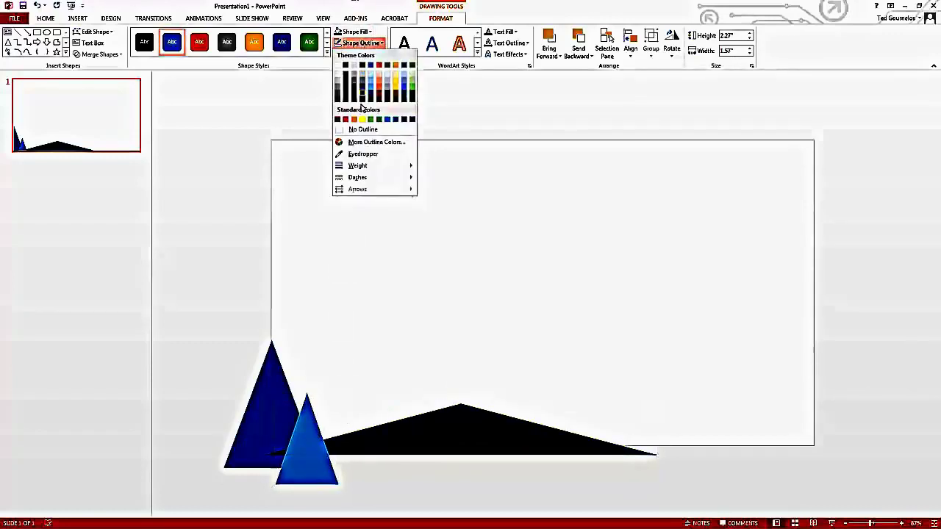
{"action": "left_click", "coordinate": [353, 130]}
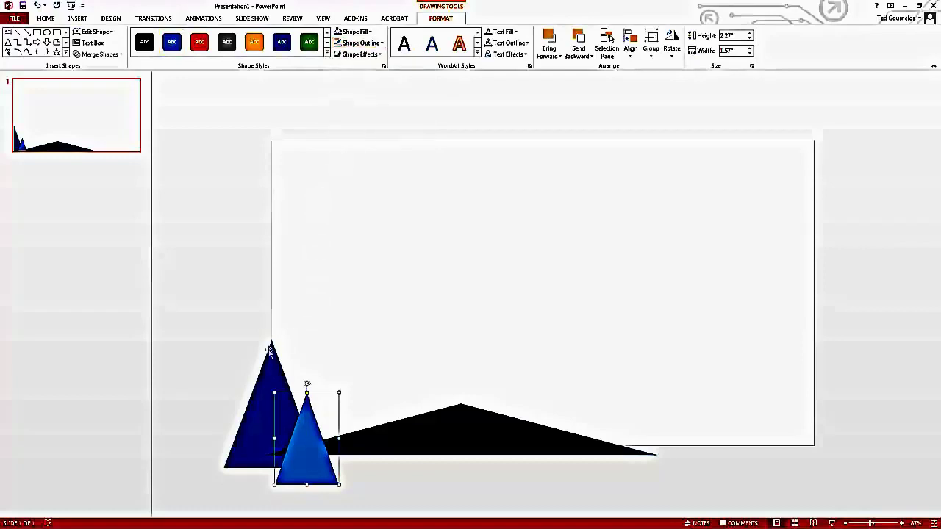
{"action": "key", "text": "Tab"}
{"action": "left_click", "coordinate": [361, 42]}
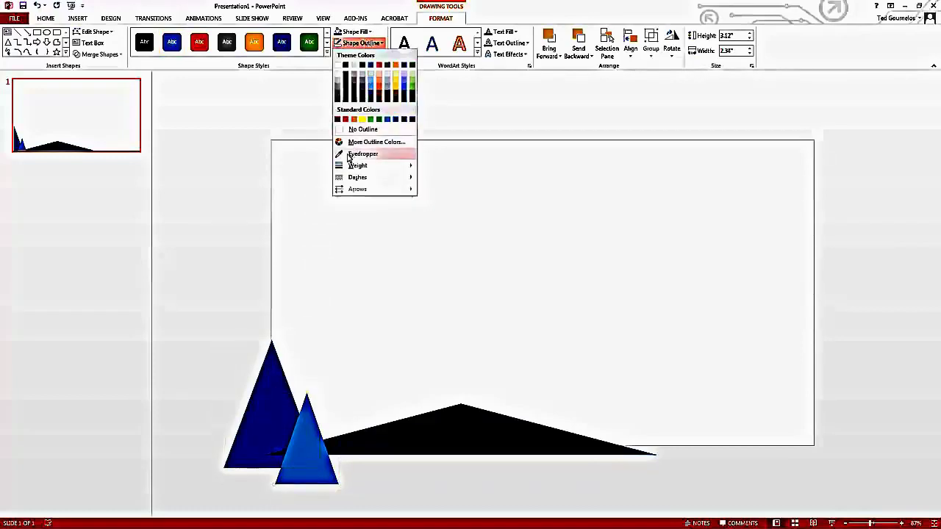
{"action": "left_click", "coordinate": [353, 131]}
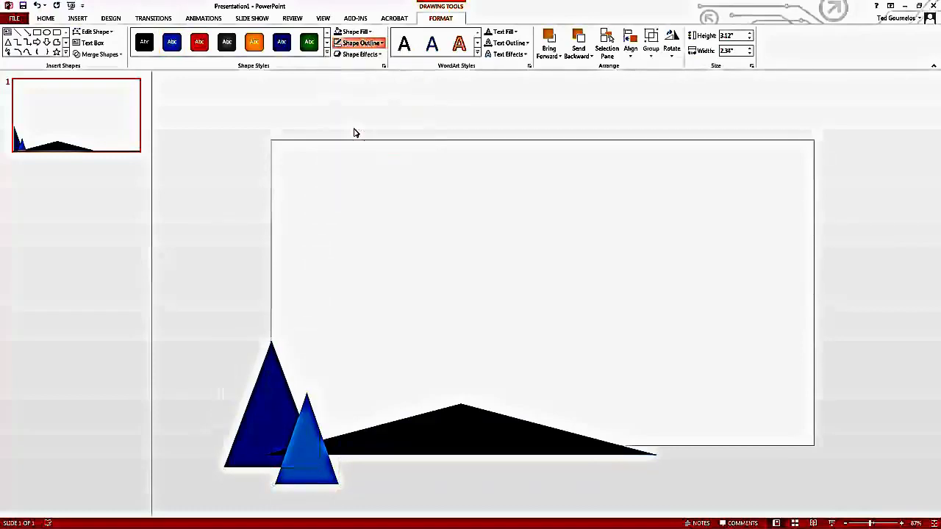
Try an outline on the tall triangle in the wide triangle's colour sampled with the Eyedropper, and remove that outline again.
{"action": "left_click", "coordinate": [353, 43]}
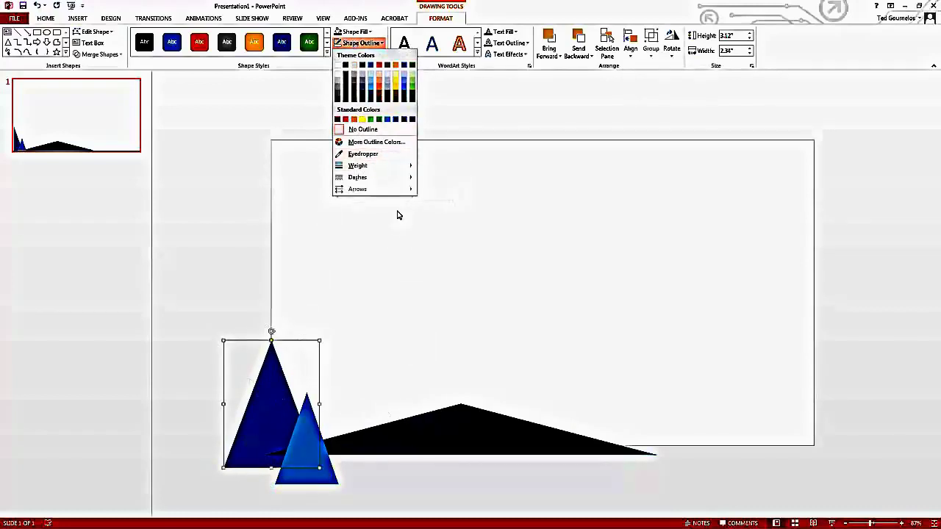
{"action": "left_click", "coordinate": [362, 154]}
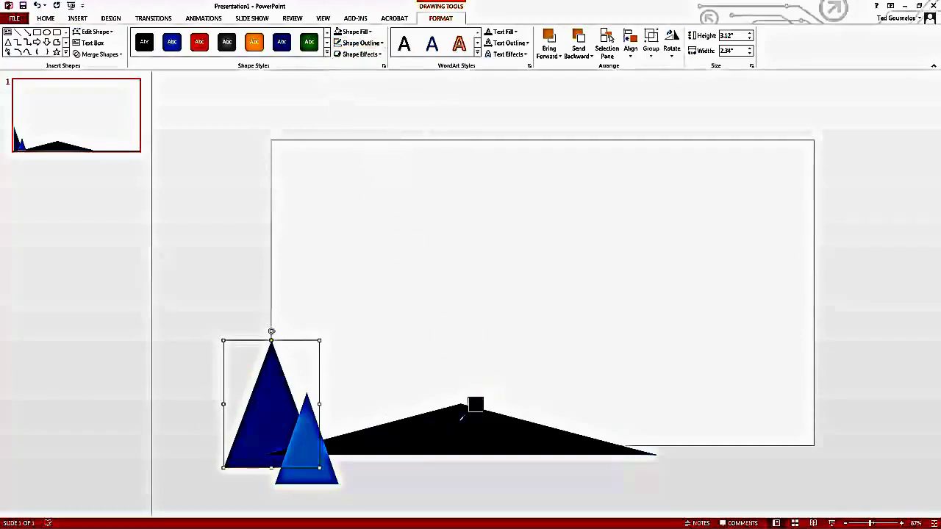
{"action": "left_click", "coordinate": [461, 419]}
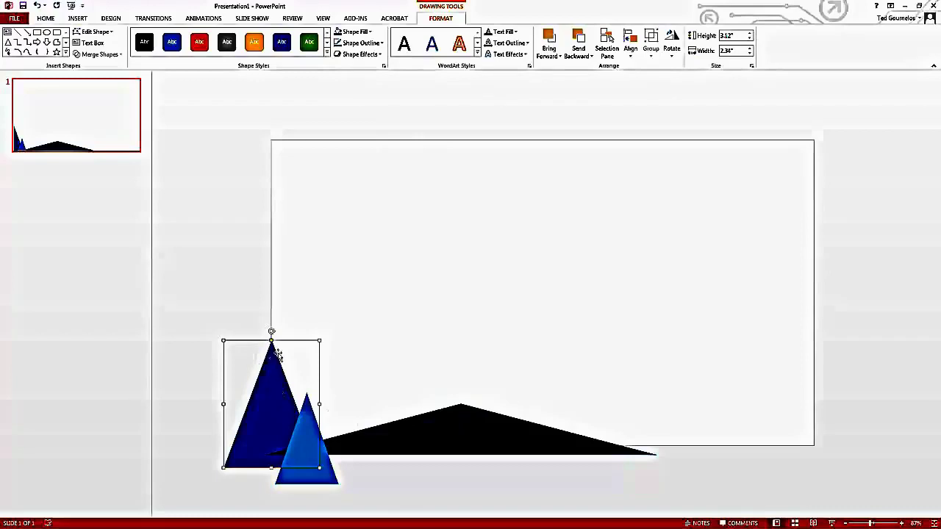
{"action": "left_click", "coordinate": [358, 42]}
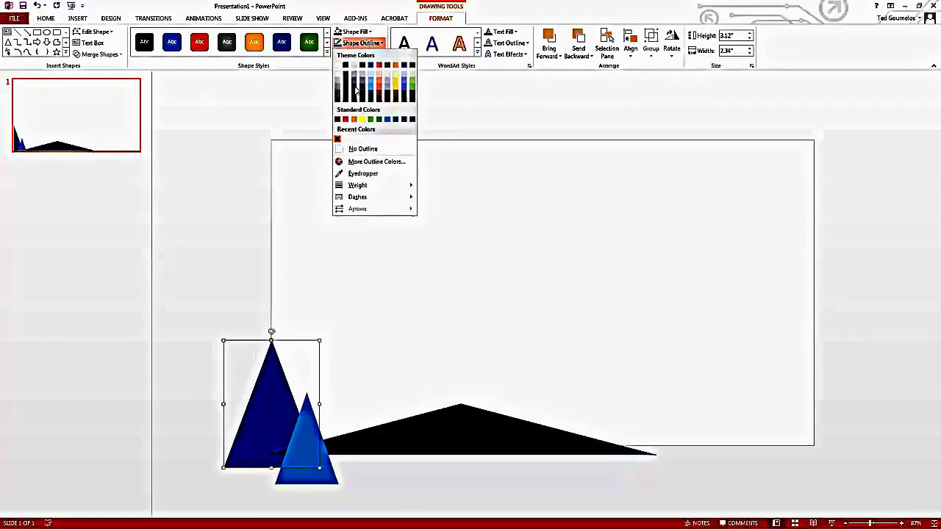
{"action": "left_click", "coordinate": [350, 149]}
{"action": "left_click", "coordinate": [238, 290]}
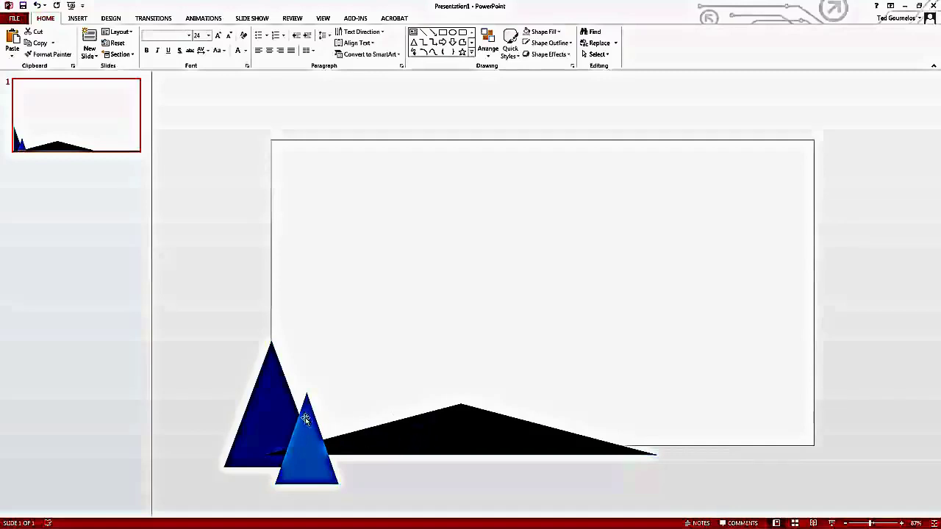
Open the detailed gradient and fill settings for the small triangle in front.
{"action": "double_click", "coordinate": [267, 385]}
{"action": "left_click", "coordinate": [314, 432]}
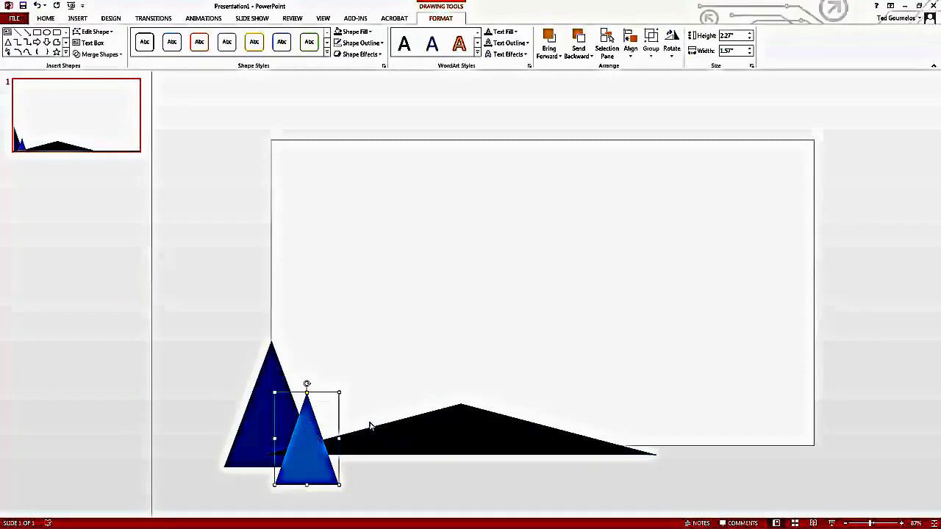
{"action": "left_click", "coordinate": [368, 33]}
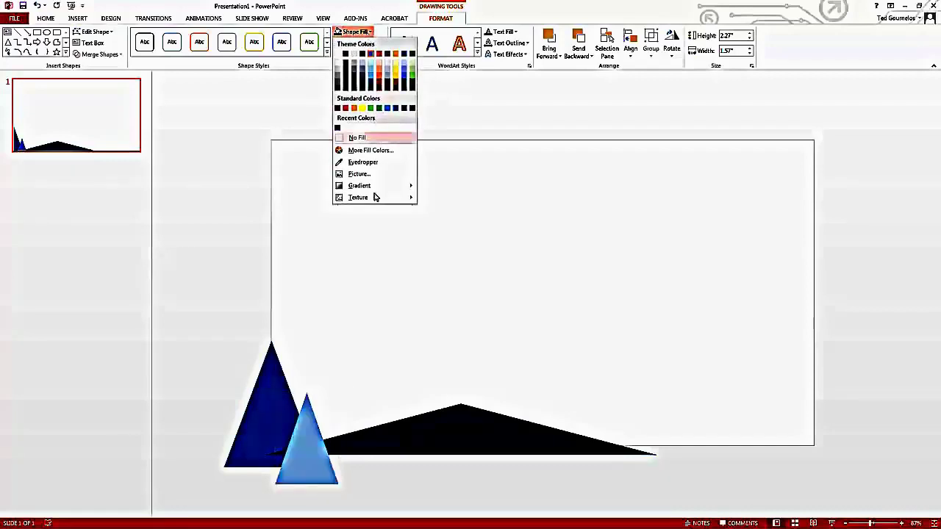
{"action": "mouse_move", "coordinate": [375, 188]}
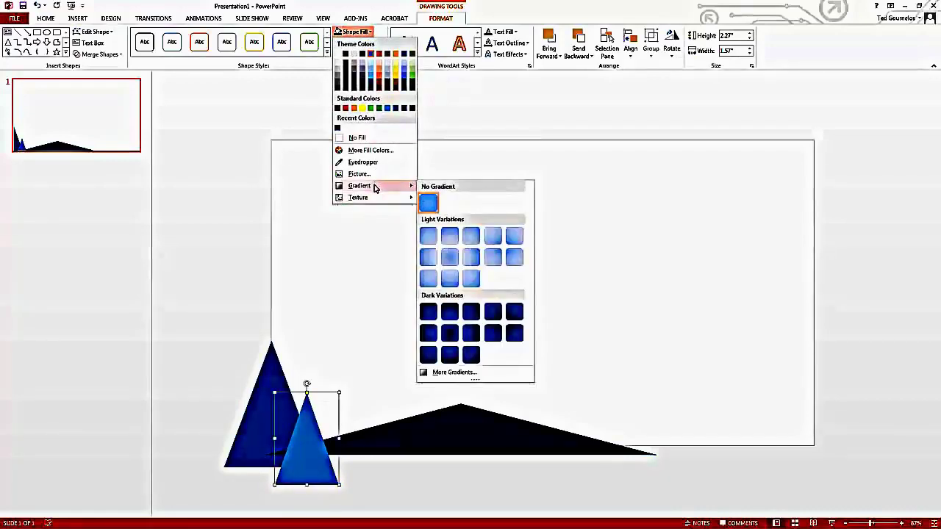
{"action": "left_click", "coordinate": [445, 373]}
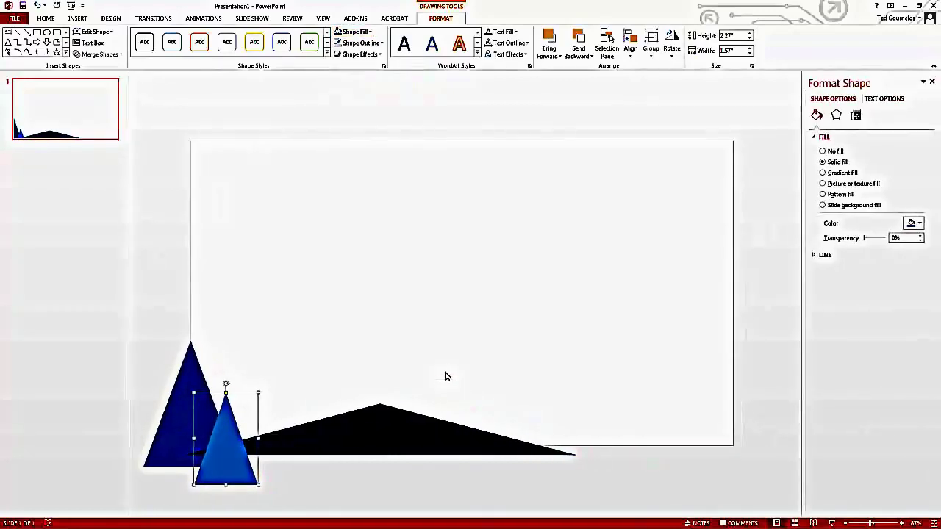
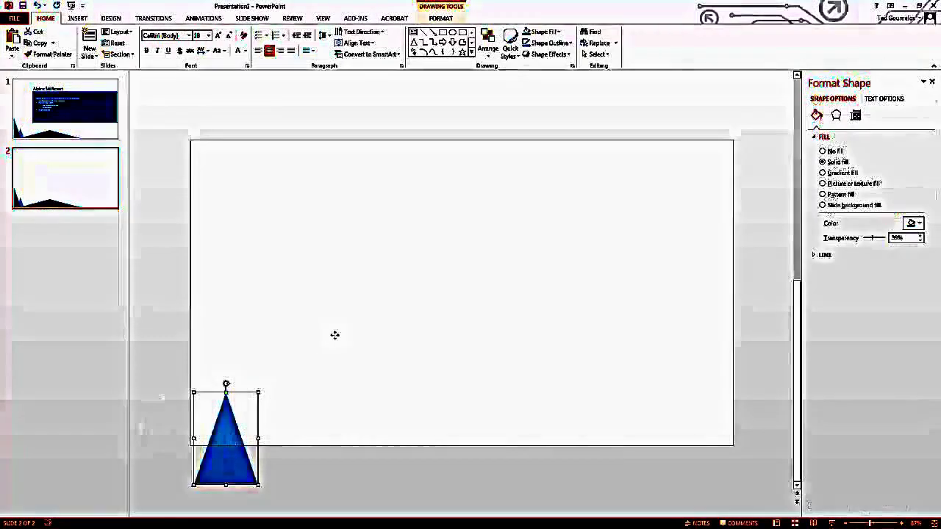
Try the triangle on slide 2 at a much larger size with 0% fill transparency, and delete it.
{"action": "left_click_drag", "start_coordinate": [227, 452], "coordinate": [342, 342]}
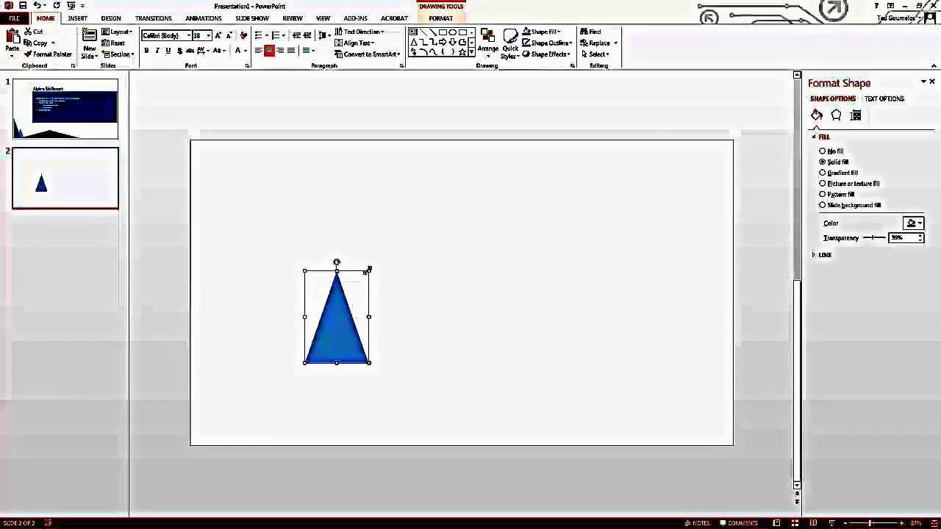
{"action": "left_click_drag", "start_coordinate": [368, 270], "coordinate": [418, 256]}
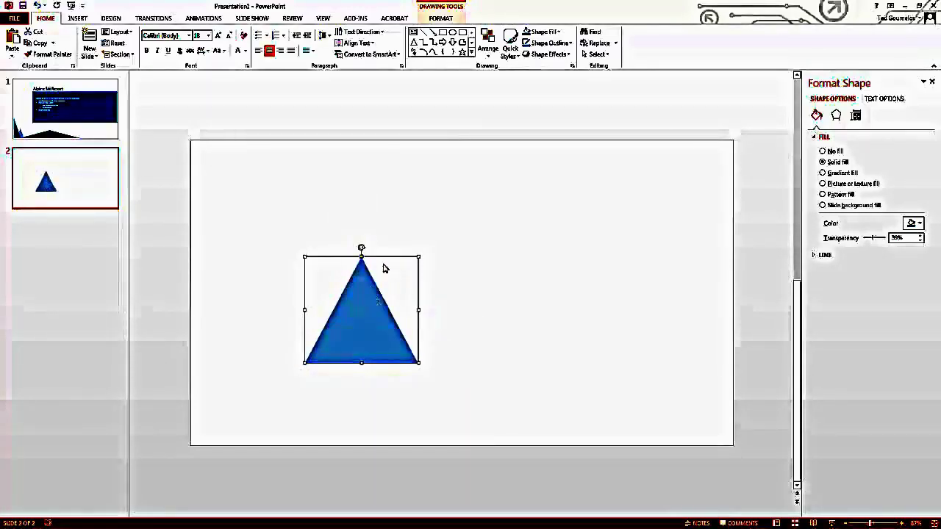
{"action": "left_click_drag", "start_coordinate": [873, 239], "coordinate": [861, 239]}
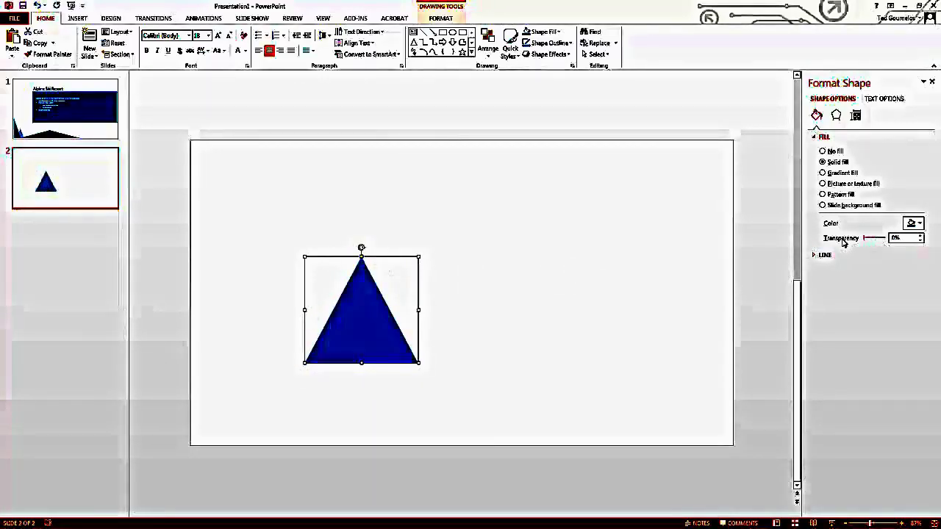
{"action": "left_click_drag", "start_coordinate": [418, 256], "coordinate": [516, 277]}
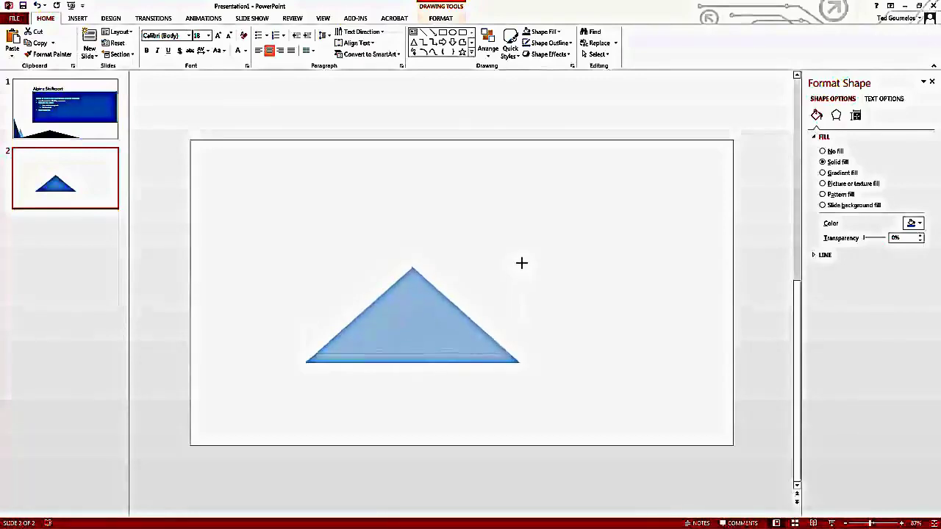
{"action": "mouse_move", "coordinate": [522, 263]}
{"action": "left_mouse_down"}
{"action": "mouse_move", "coordinate": [703, 204]}
{"action": "mouse_move", "coordinate": [566, 236]}
{"action": "mouse_move", "coordinate": [639, 224]}
{"action": "mouse_move", "coordinate": [574, 235]}
{"action": "mouse_move", "coordinate": [635, 225]}
{"action": "mouse_move", "coordinate": [606, 237]}
{"action": "mouse_move", "coordinate": [569, 237]}
{"action": "mouse_move", "coordinate": [701, 193]}
{"action": "mouse_move", "coordinate": [483, 275]}
{"action": "mouse_move", "coordinate": [635, 215]}
{"action": "mouse_move", "coordinate": [510, 216]}
{"action": "mouse_move", "coordinate": [500, 280]}
{"action": "mouse_move", "coordinate": [695, 177]}
{"action": "mouse_move", "coordinate": [532, 247]}
{"action": "mouse_move", "coordinate": [563, 237]}
{"action": "left_mouse_up"}
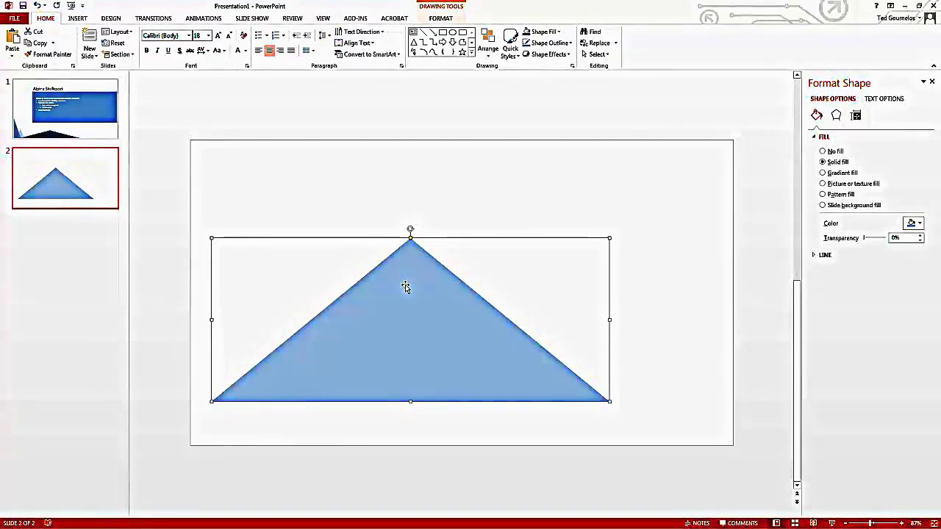
{"action": "key", "text": "Delete"}
Insert the mountain picture from the desktop onto the empty slide 2.
{"action": "double_click", "coordinate": [195, 10]}
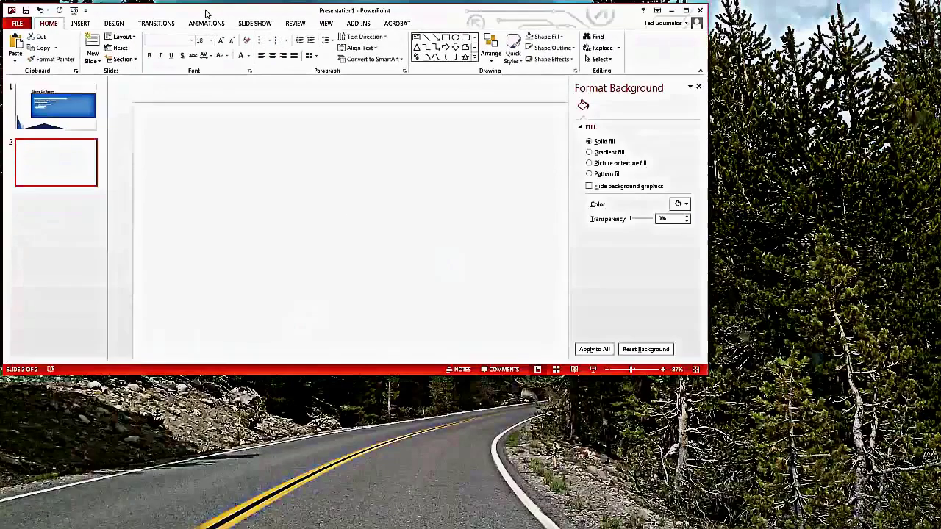
{"action": "left_click_drag", "start_coordinate": [197, 10], "coordinate": [279, 25]}
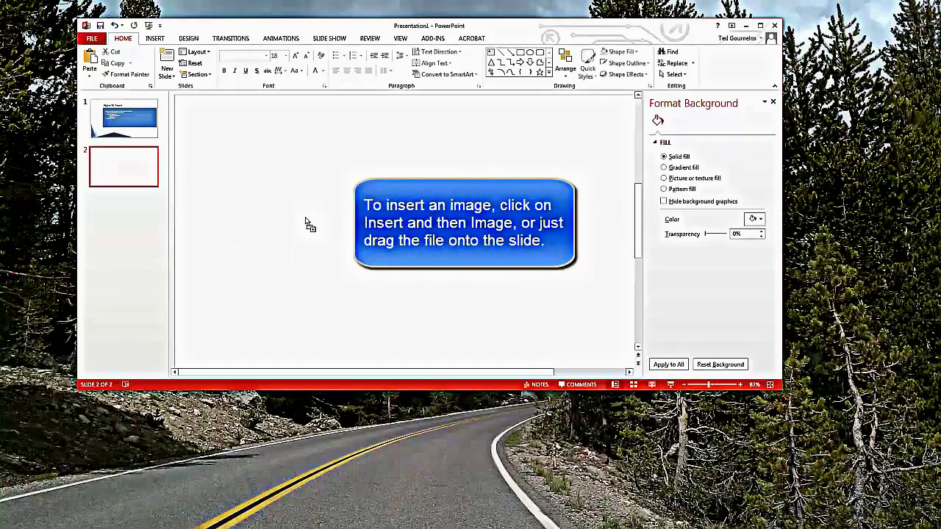
{"action": "key", "text": "ctrl+v"}
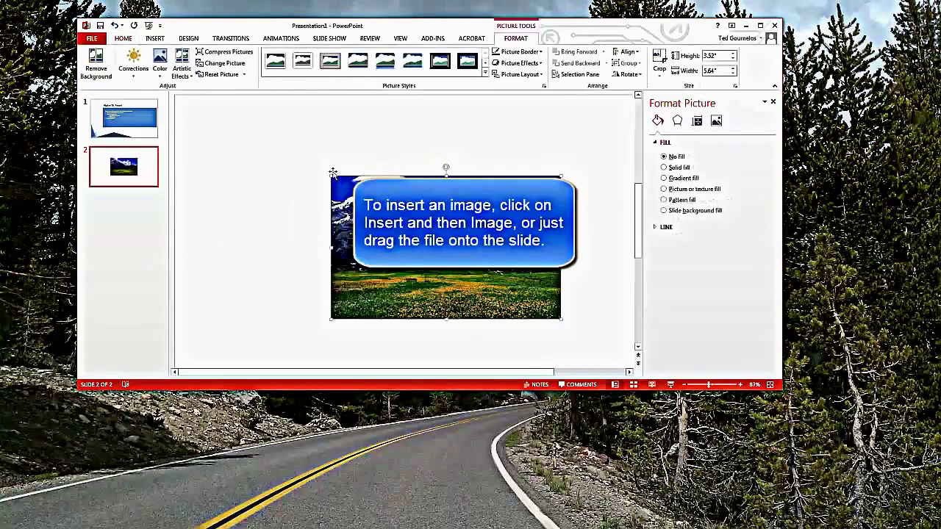
{"action": "double_click", "coordinate": [351, 29]}
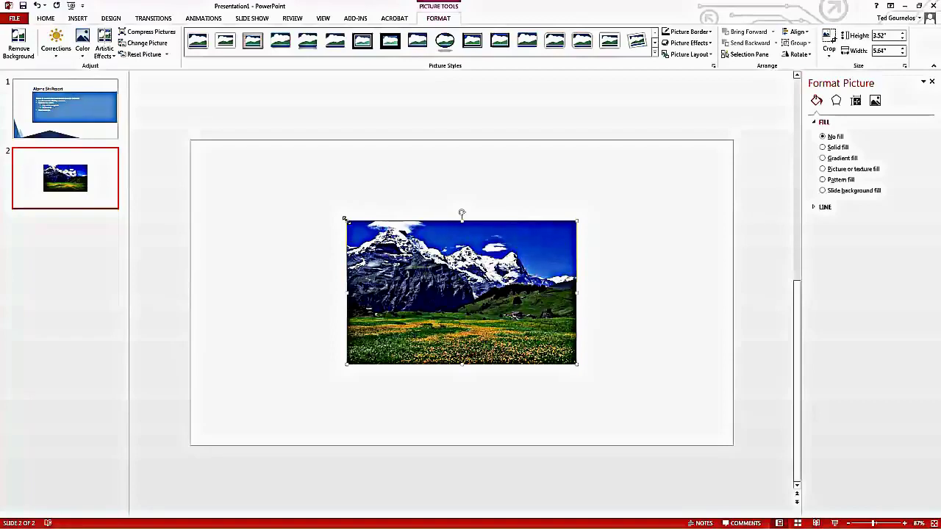
Try enlarging the mountain picture to about 8.85" high and 14.16" wide to cover the slide, and delete it.
{"action": "left_click_drag", "start_coordinate": [344, 219], "coordinate": [161, 104]}
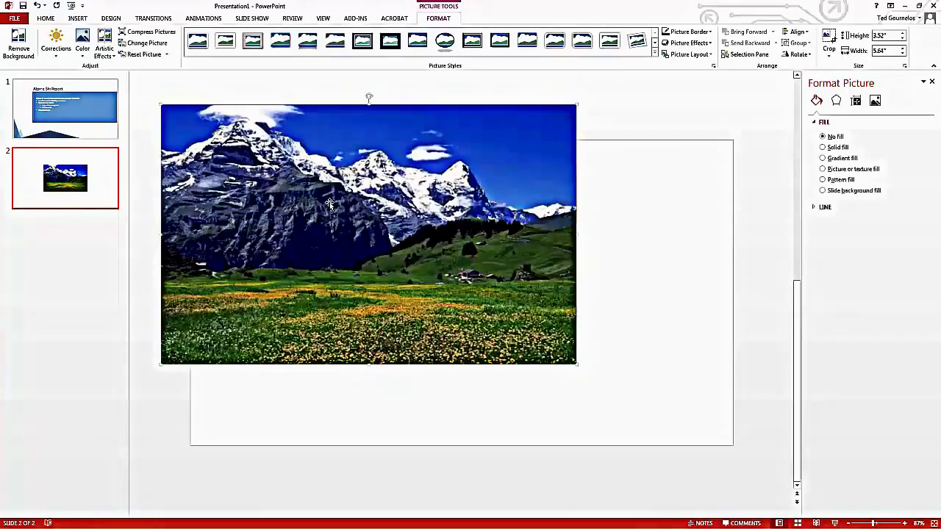
{"action": "left_click_drag", "start_coordinate": [330, 203], "coordinate": [613, 370]}
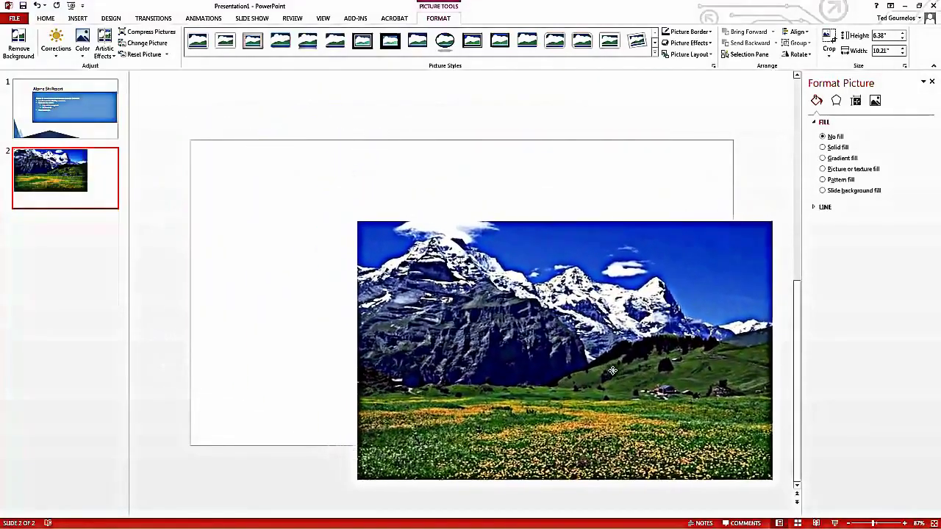
{"action": "left_click_drag", "start_coordinate": [357, 222], "coordinate": [199, 123]}
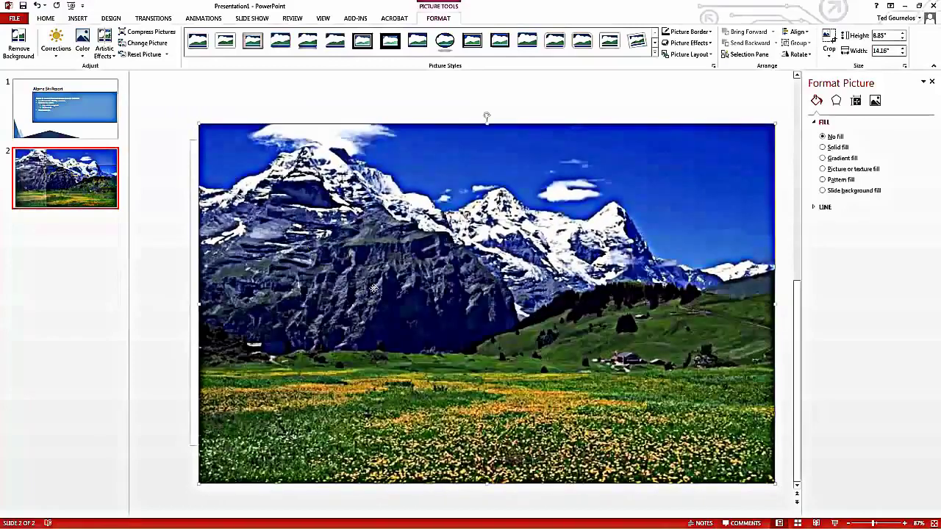
{"action": "left_click_drag", "start_coordinate": [373, 288], "coordinate": [371, 306]}
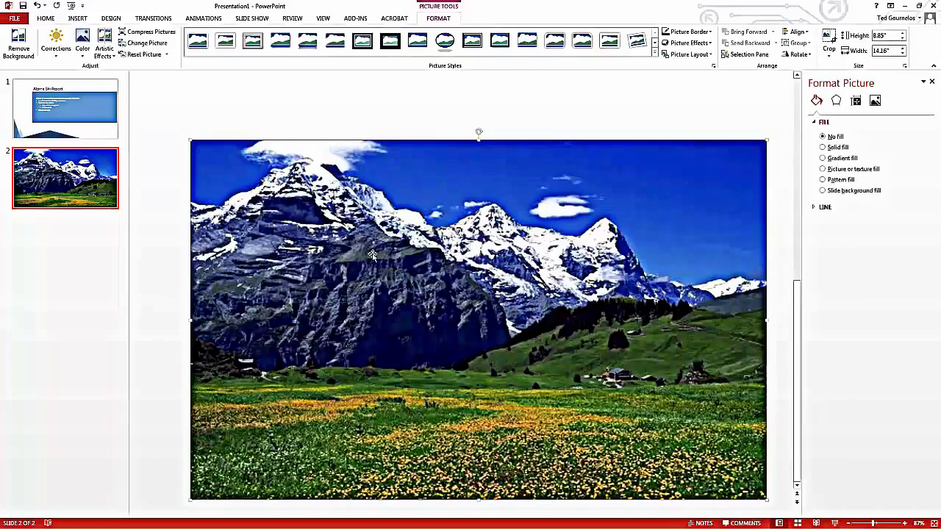
{"action": "key", "text": "Delete"}
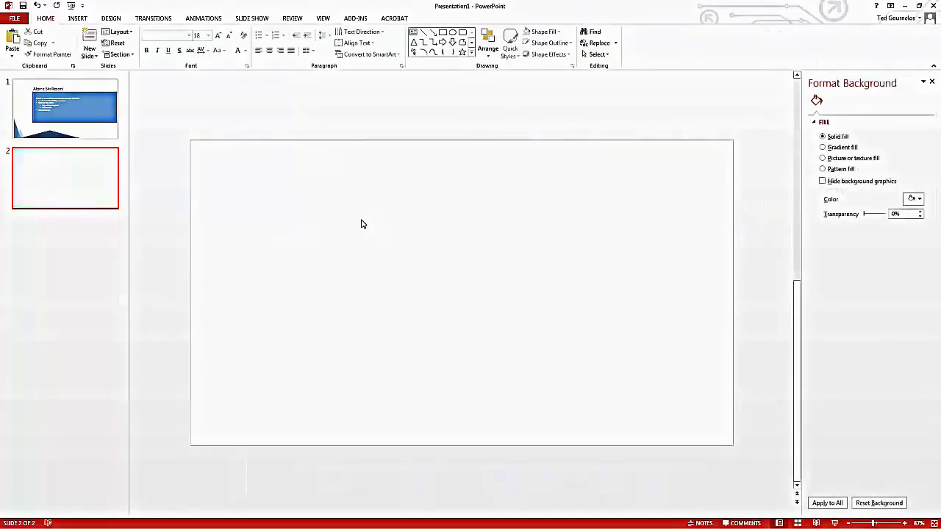
{"action": "left_click", "coordinate": [82, 19]}
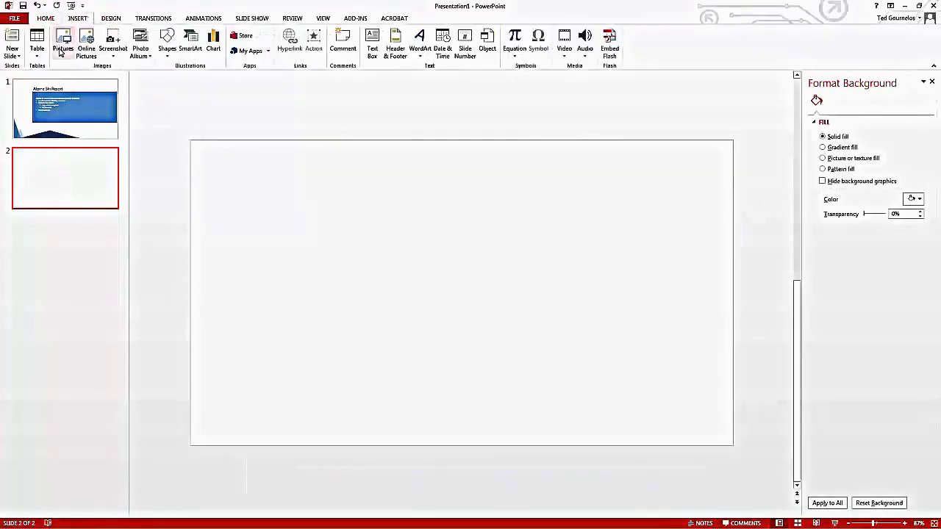
{"action": "left_click", "coordinate": [189, 39]}
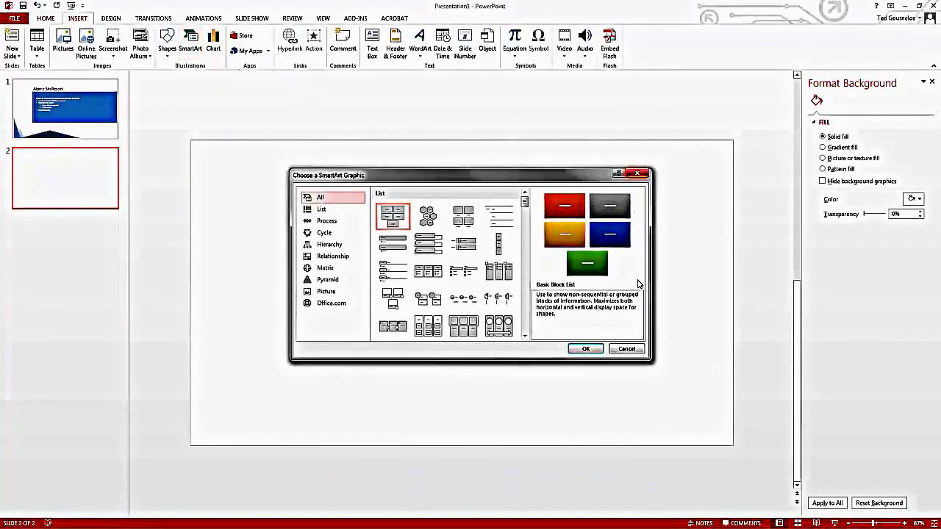
{"action": "left_click", "coordinate": [622, 348]}
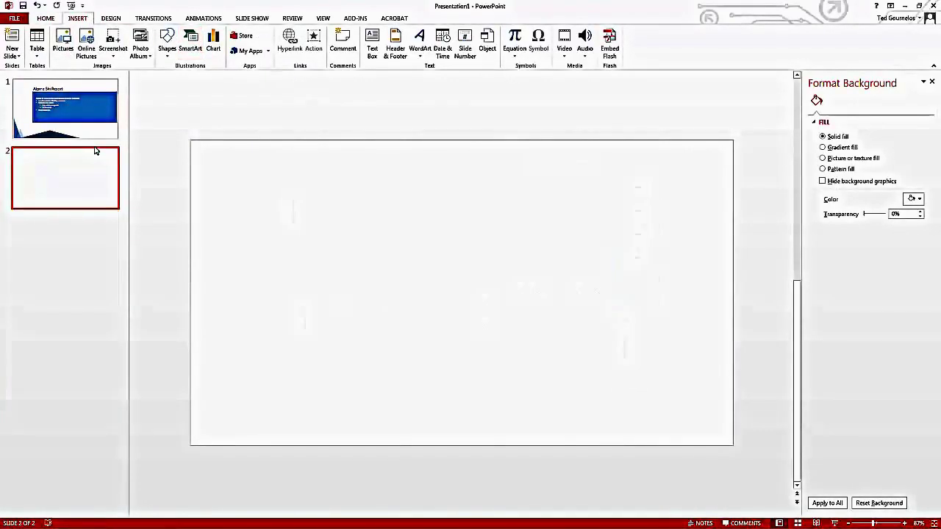
Draw a rectangle 7.5" high and 13.33" wide that covers the whole of slide 2.
{"action": "left_click", "coordinate": [167, 48]}
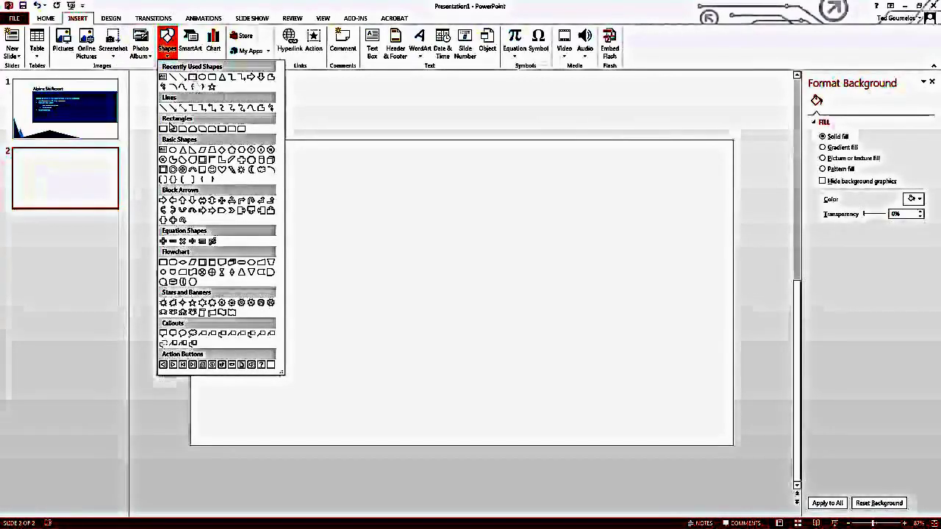
{"action": "left_click", "coordinate": [192, 77]}
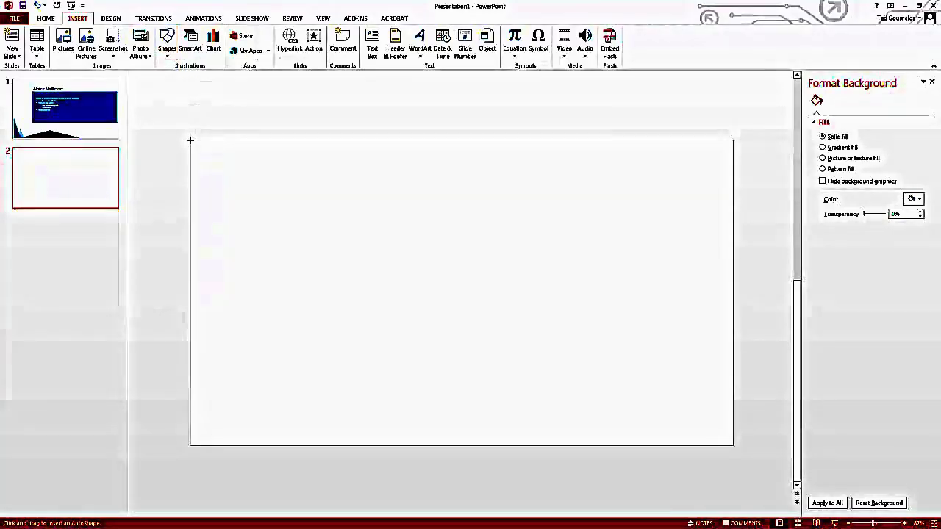
{"action": "mouse_move", "coordinate": [191, 139]}
{"action": "left_mouse_down"}
{"action": "mouse_move", "coordinate": [405, 230]}
{"action": "mouse_move", "coordinate": [695, 391]}
{"action": "mouse_move", "coordinate": [732, 444]}
{"action": "left_mouse_up"}
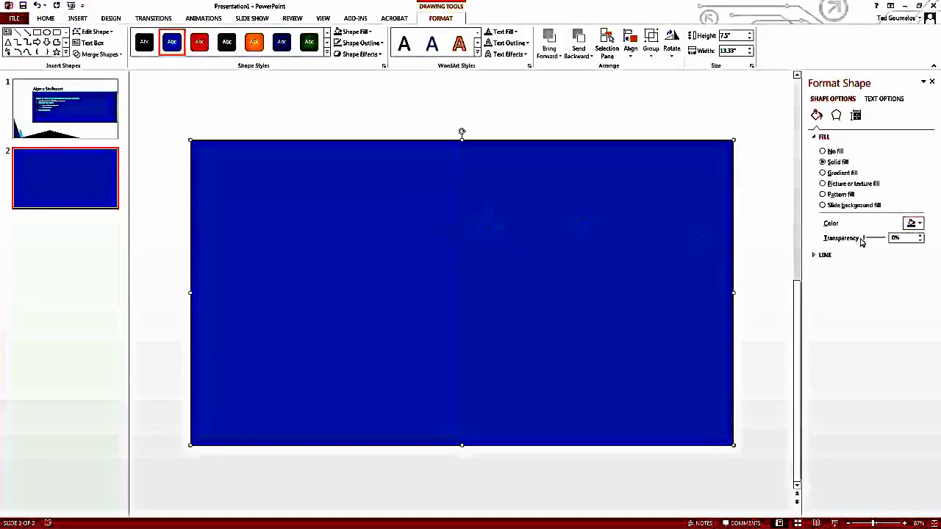
Fill the slide-sized rectangle with the desktop picture photography-mountain-scene-wallpaper-12 at 74% transparency.
{"action": "left_click", "coordinate": [839, 184]}
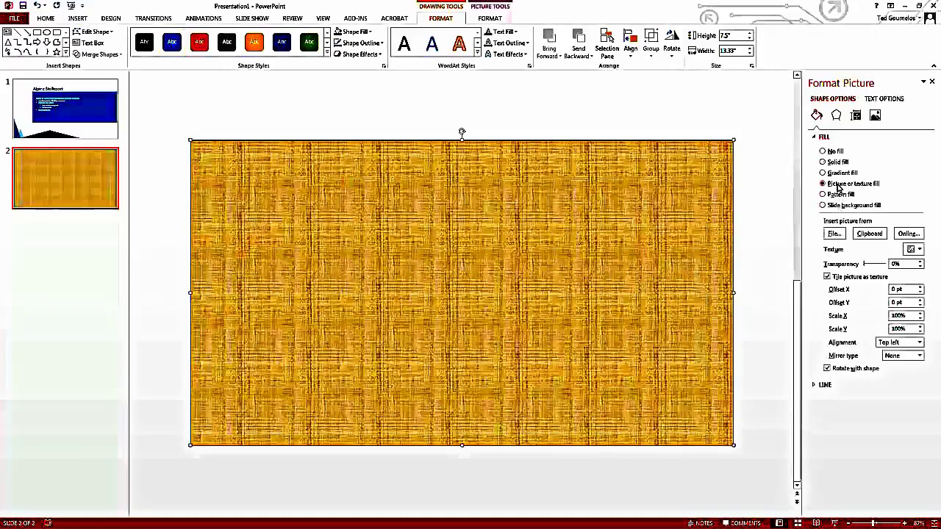
{"action": "left_click", "coordinate": [834, 234]}
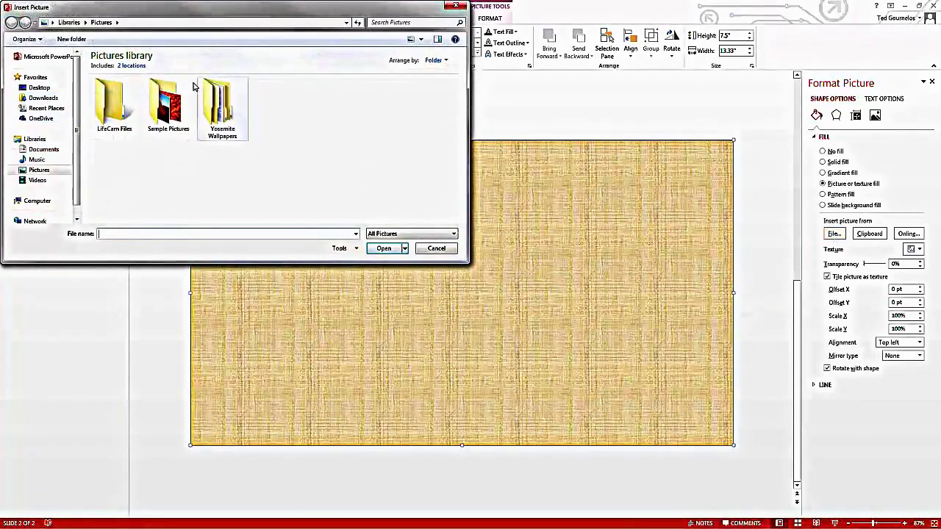
{"action": "left_click", "coordinate": [47, 89]}
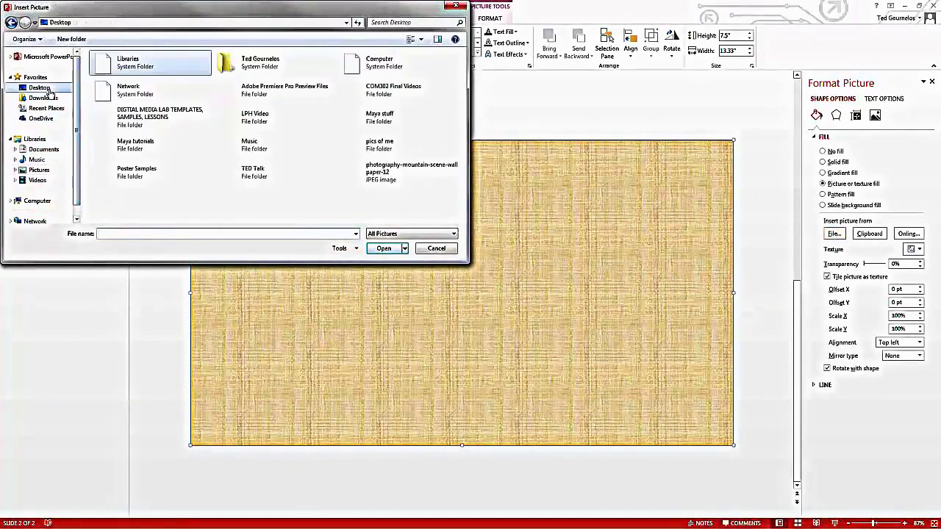
{"action": "double_click", "coordinate": [350, 173]}
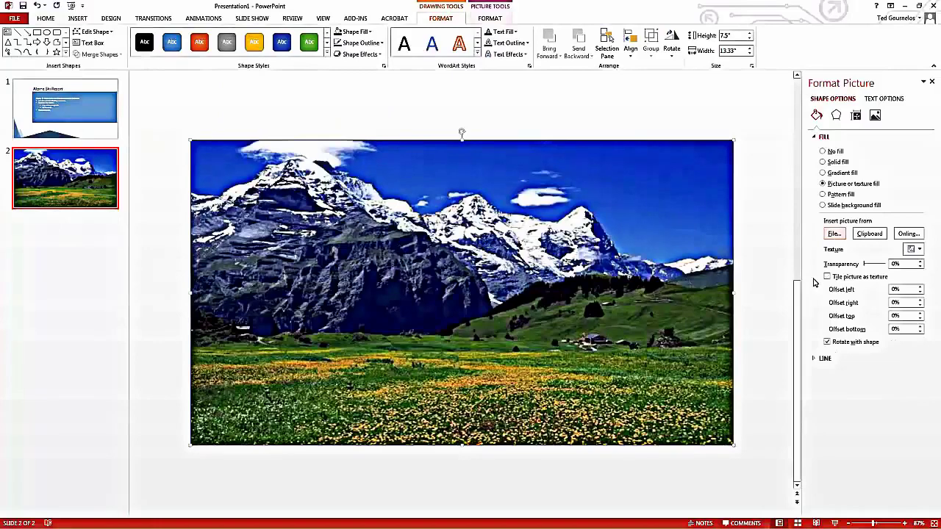
{"action": "left_click_drag", "start_coordinate": [865, 264], "coordinate": [883, 266]}
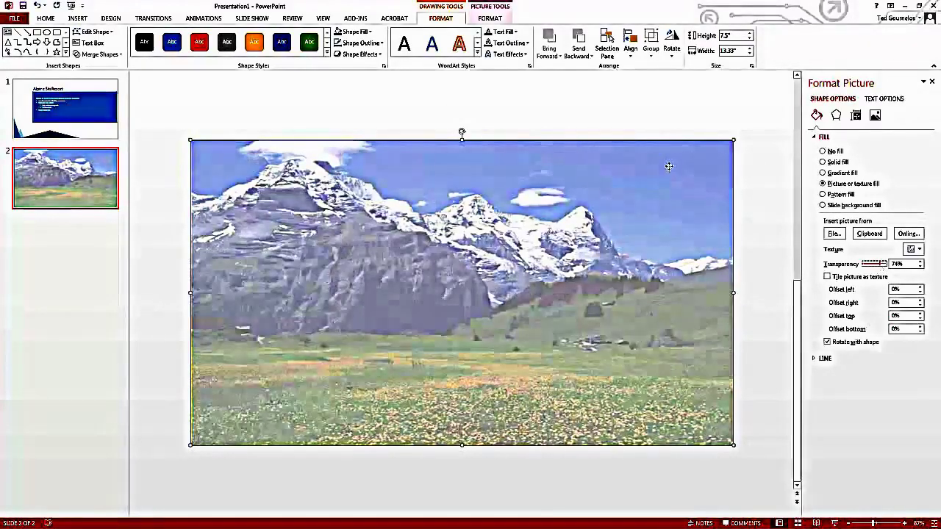
{"action": "left_click", "coordinate": [787, 239]}
Copy the Alpine Ski Resort title, the bulleted text box and the blue rectangle from slide 1 onto slide 2.
{"action": "left_click", "coordinate": [64, 110]}
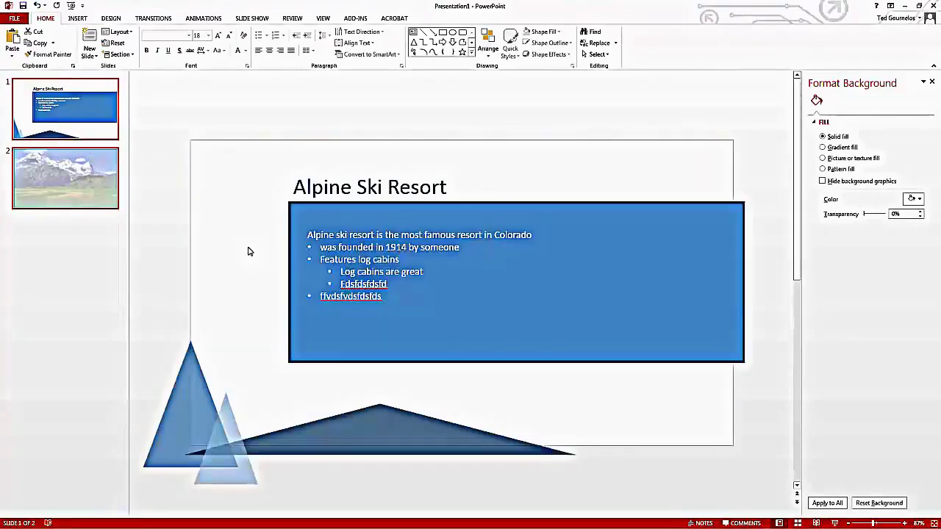
{"action": "left_click", "coordinate": [311, 211]}
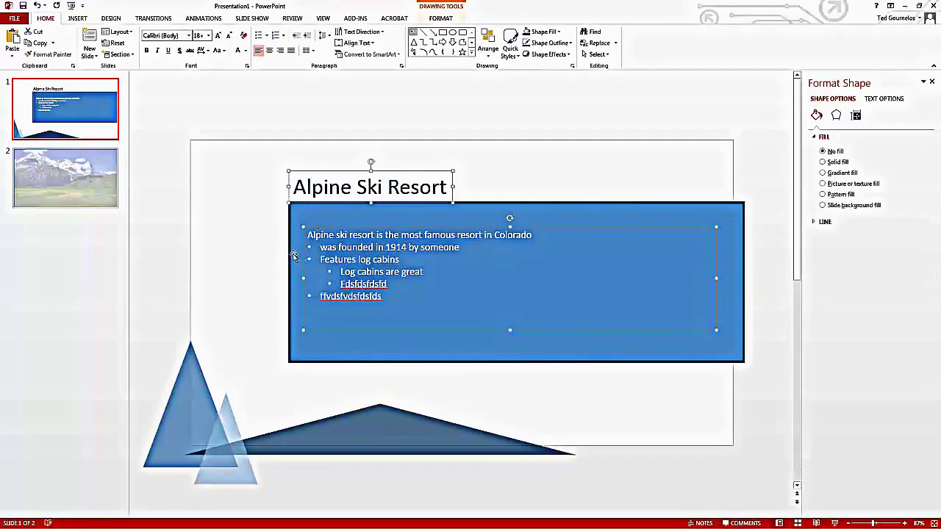
{"action": "left_click", "coordinate": [293, 254], "text": "shift"}
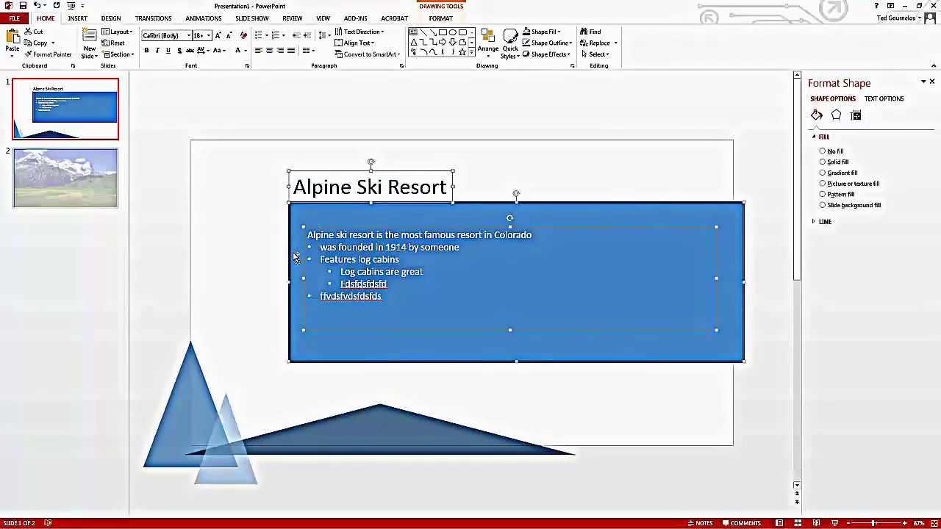
{"action": "left_click", "coordinate": [87, 188]}
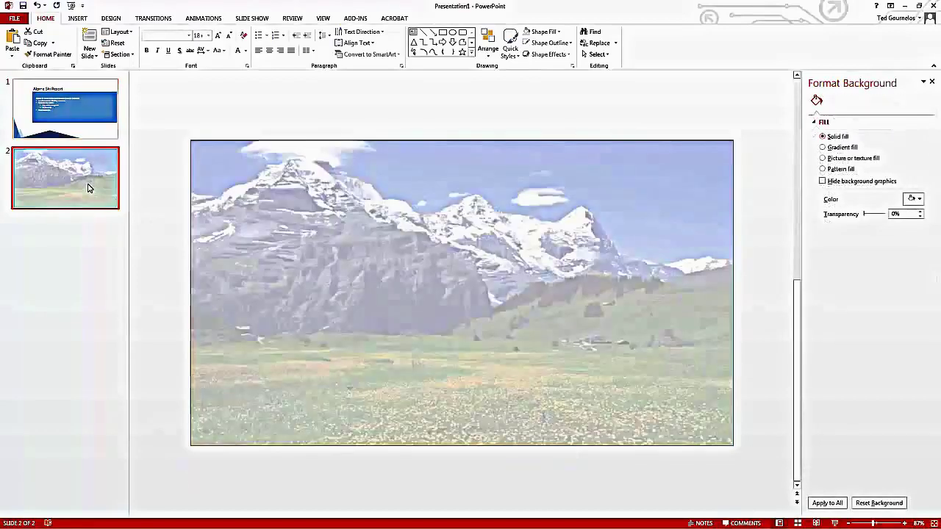
{"action": "key", "text": "ctrl+v"}
{"action": "left_click", "coordinate": [168, 305]}
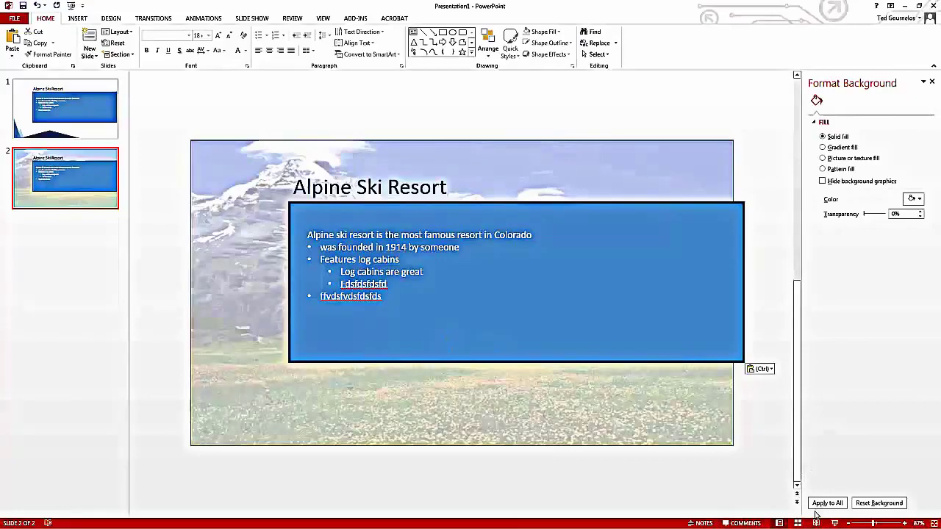
Preview slide 2 as a full-screen slide show and return to editing.
{"action": "left_click", "coordinate": [834, 523]}
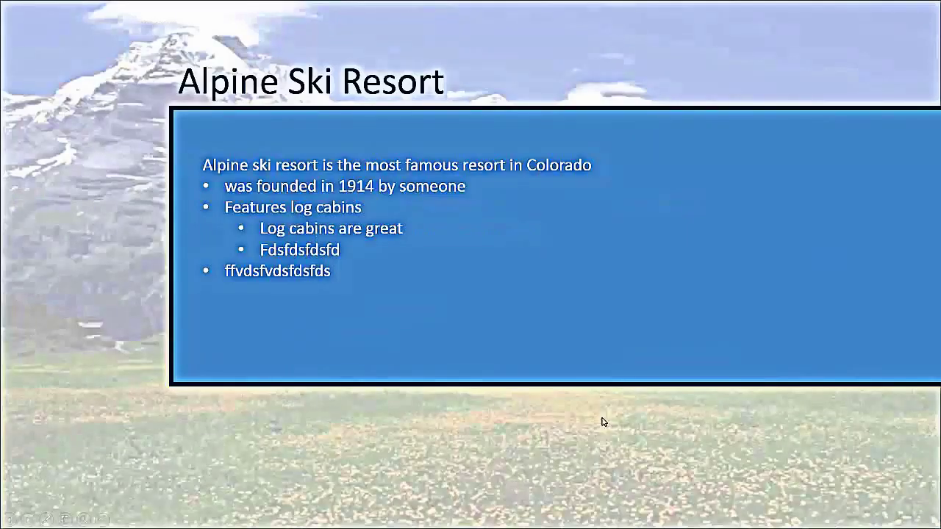
{"action": "key", "text": "Escape"}
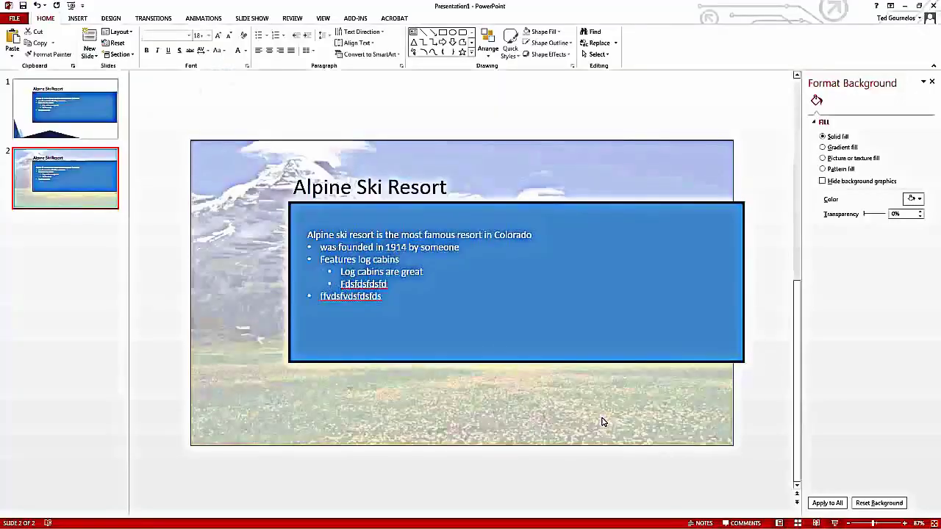
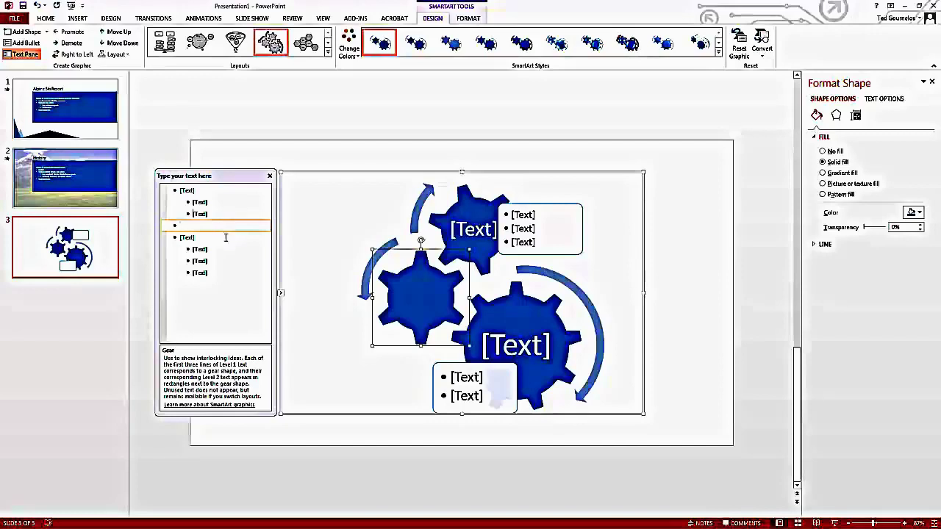
Label the middle-left gear of the SmartArt graphic on slide 3 "gfdgfdsgf" as a top-level item, and deselect the graphic.
{"action": "key", "text": "Return"}
{"action": "key", "text": "shift+Tab"}
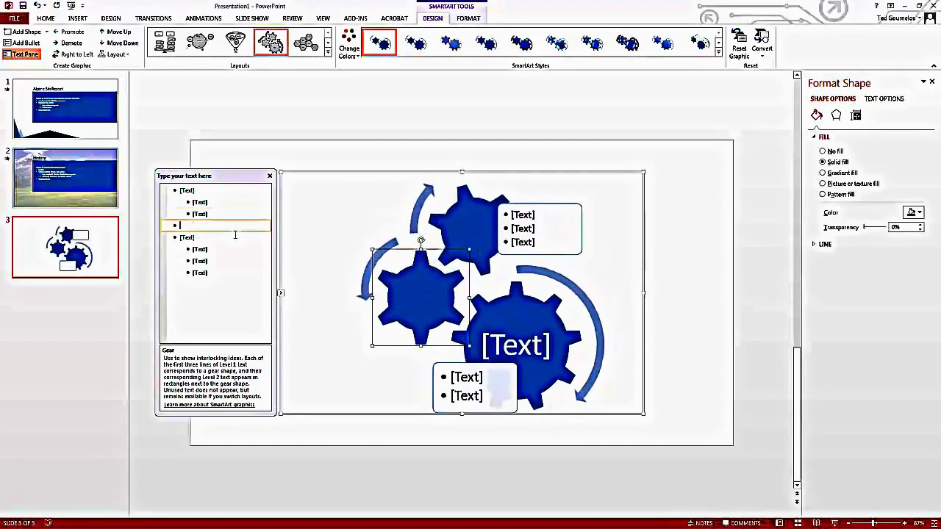
{"action": "key", "text": "Return"}
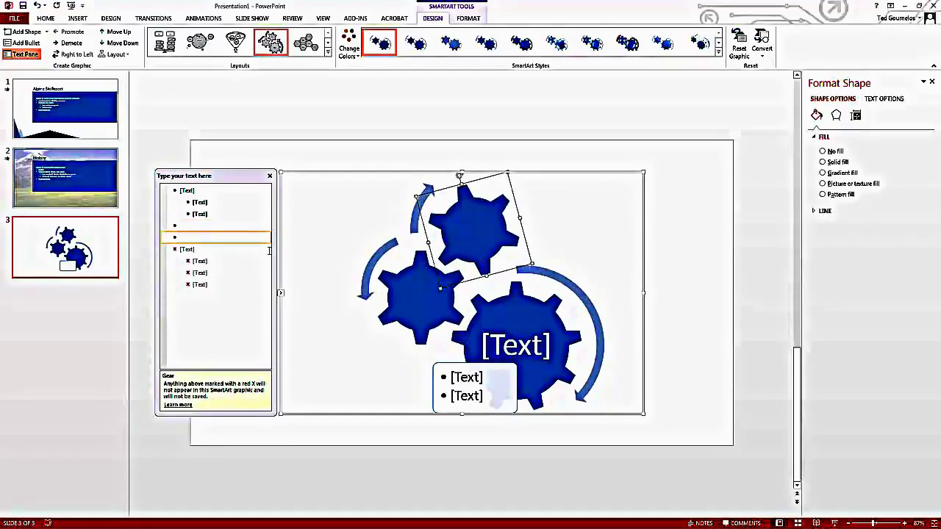
{"action": "key", "text": "BackSpace"}
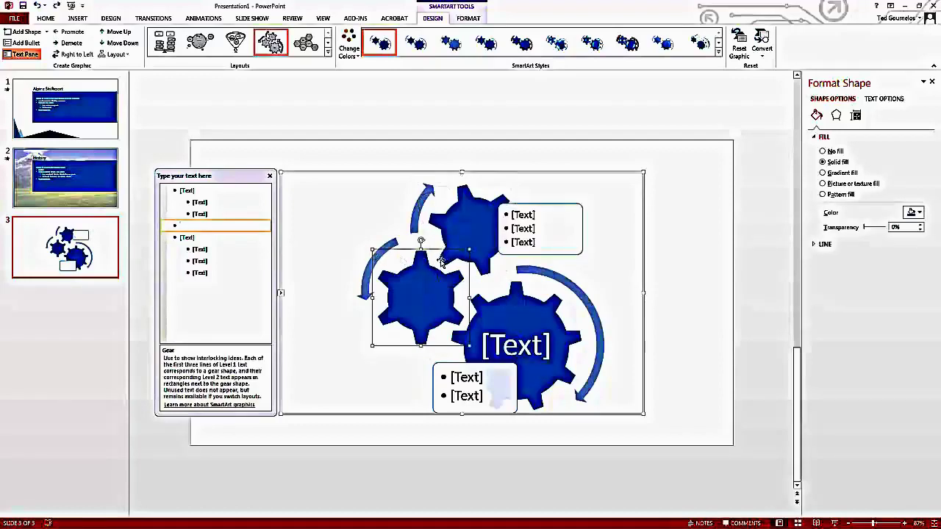
{"action": "type", "text": "dgfdgfdsgf"}
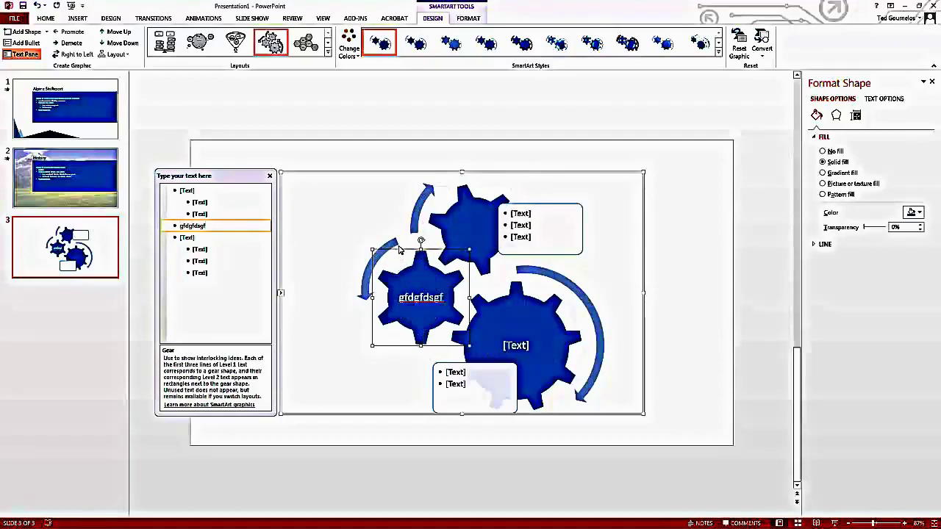
{"action": "left_click", "coordinate": [524, 236]}
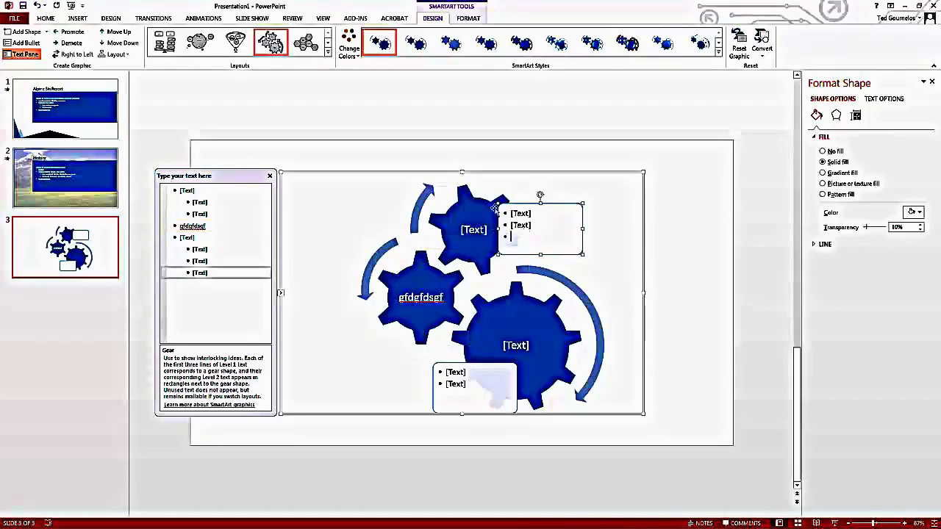
{"action": "left_click", "coordinate": [748, 242]}
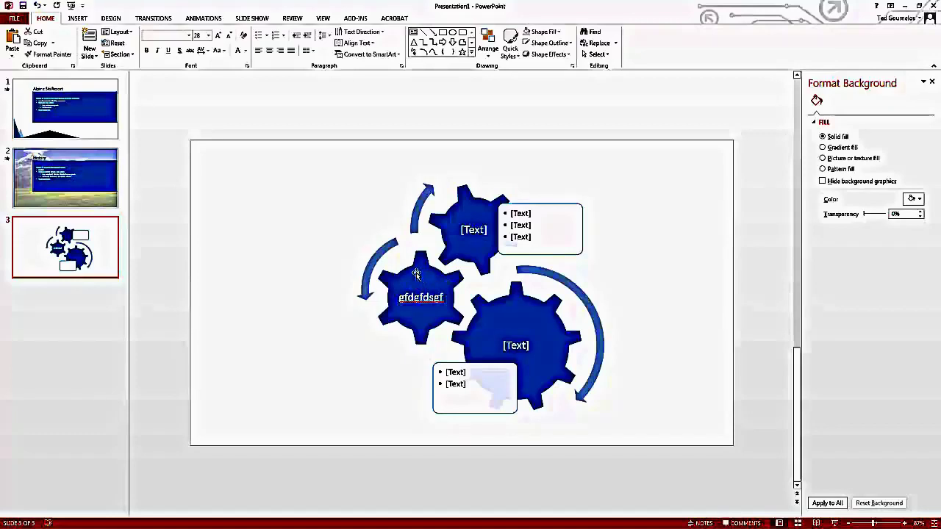
Add a new slide 4 and delete its title and content placeholders to leave it blank.
{"action": "left_click", "coordinate": [89, 37]}
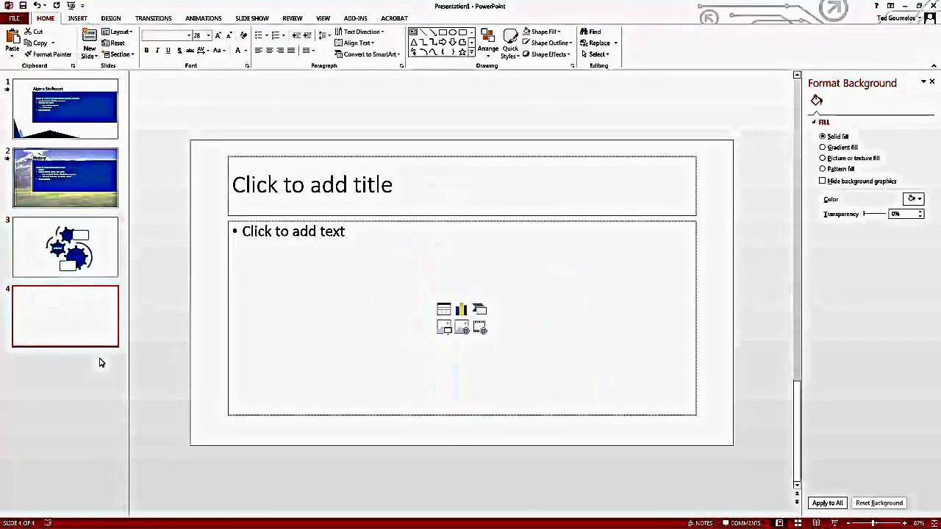
{"action": "left_click", "coordinate": [264, 156]}
{"action": "key", "text": "Delete"}
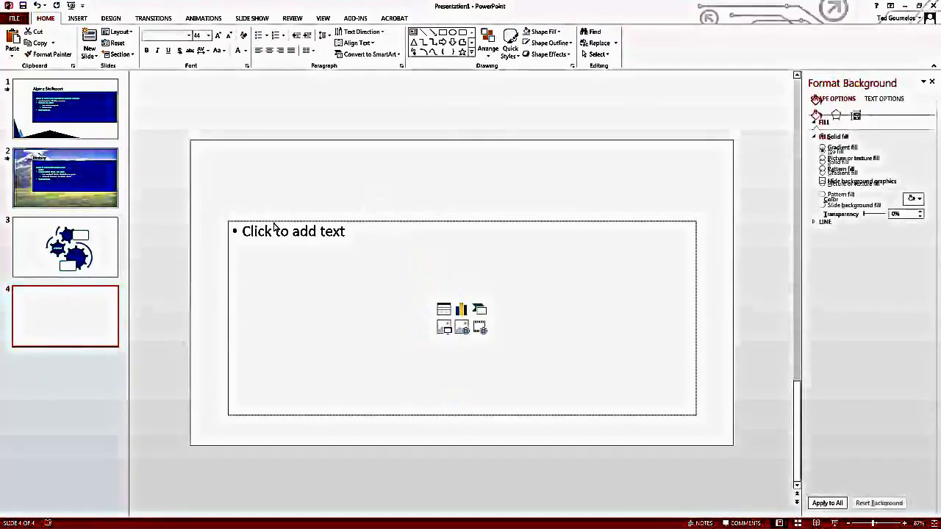
{"action": "left_click", "coordinate": [273, 220]}
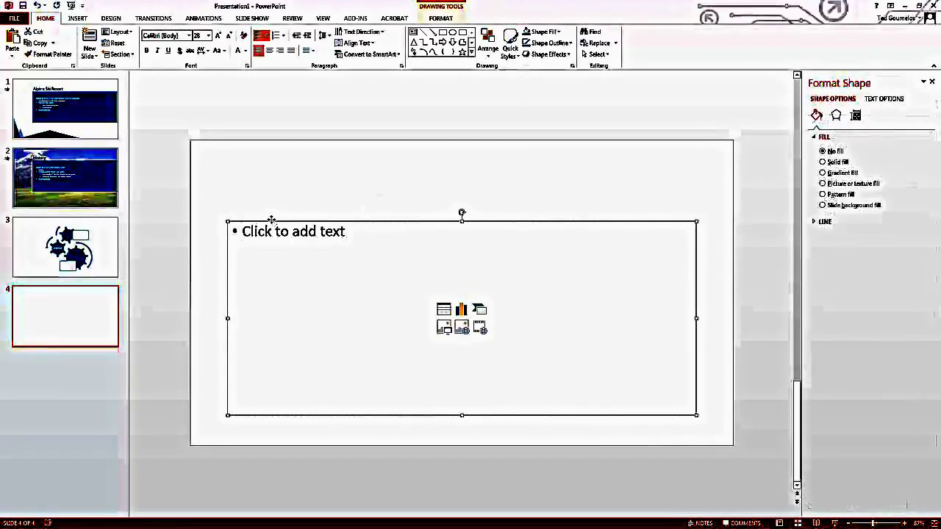
{"action": "key", "text": "Delete"}
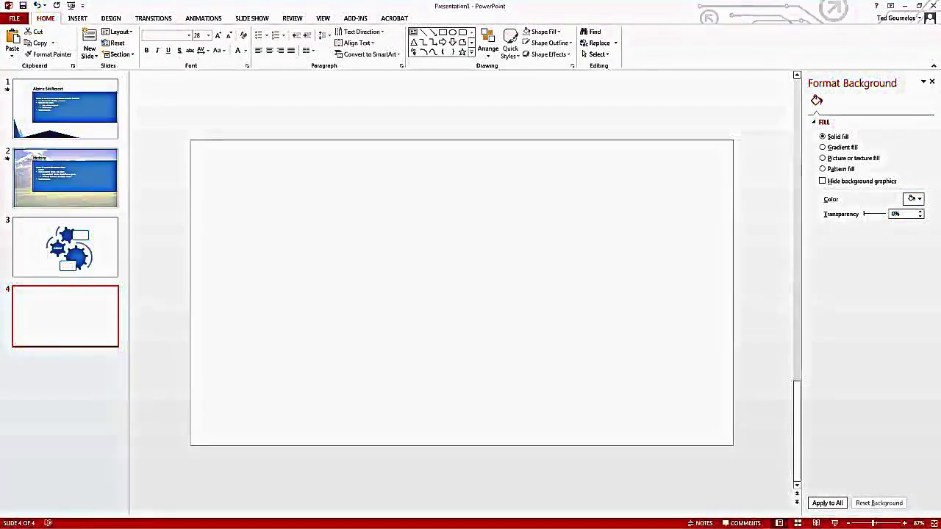
Switch to the Chrome browser, search Google for "facebook logo" and show the image results.
{"action": "key", "text": "alt+Tab"}
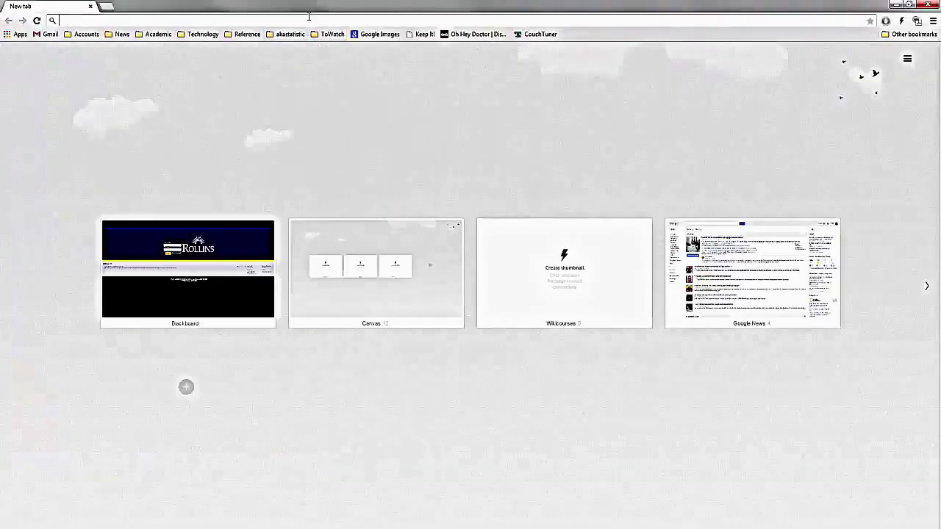
{"action": "type", "text": "faceb"}
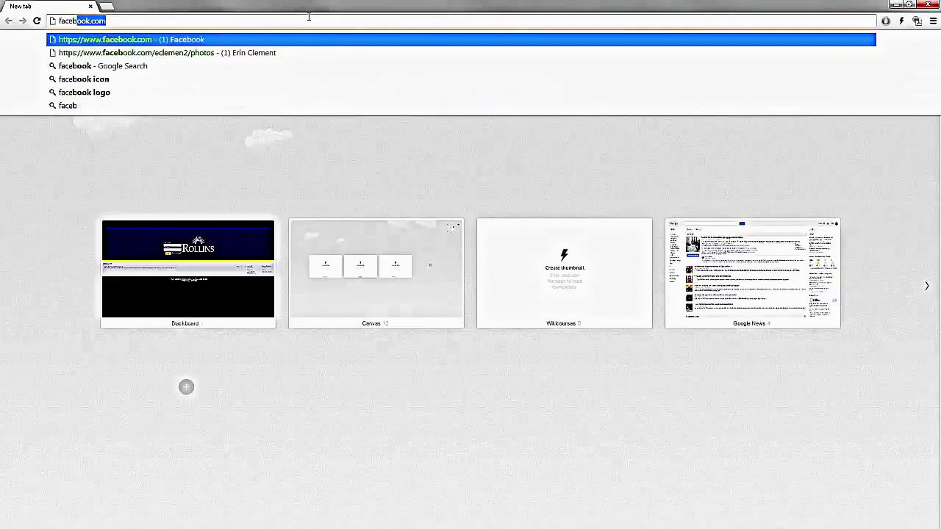
{"action": "key", "text": "BackSpace"}
{"action": "key", "text": "BackSpace"}
{"action": "key", "text": "BackSpace"}
{"action": "key", "text": "BackSpace"}
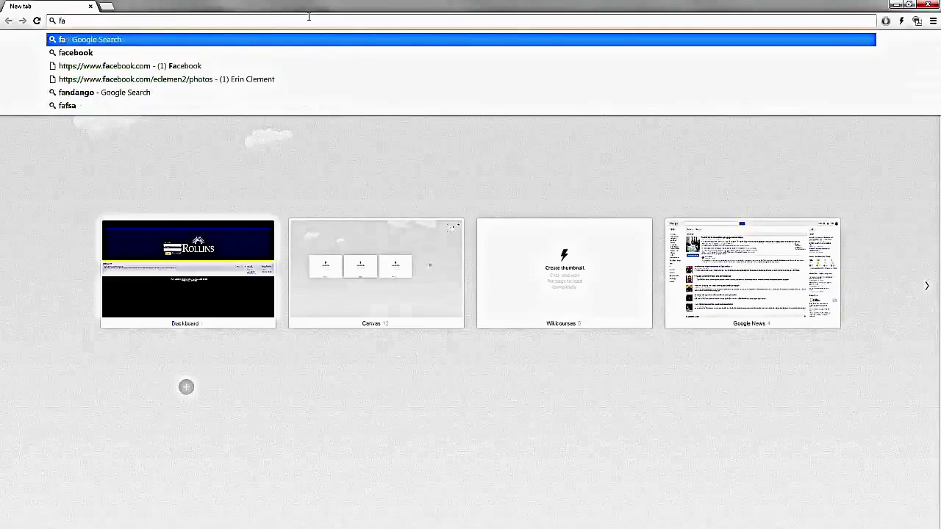
{"action": "type", "text": "cebook logo"}
{"action": "key", "text": "Return"}
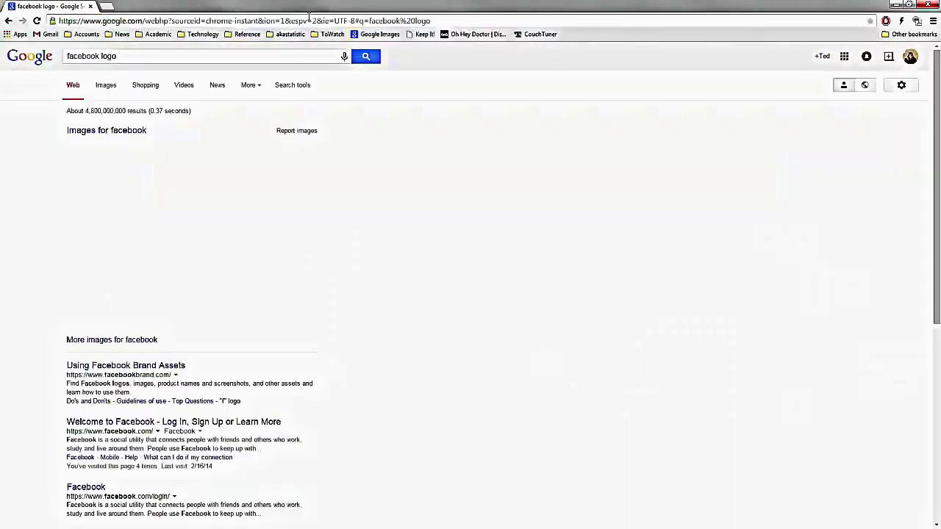
{"action": "left_click", "coordinate": [130, 132]}
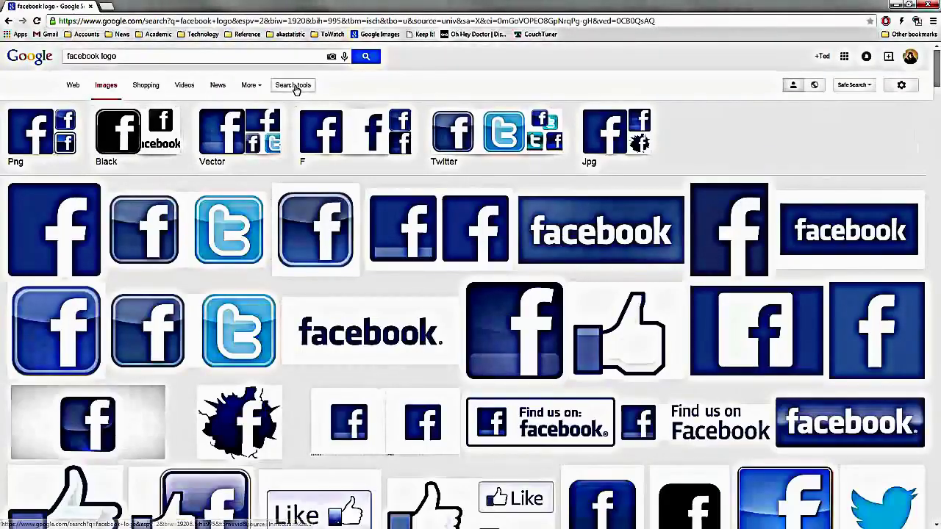
Filter the Facebook logo image results to large sizes.
{"action": "left_click", "coordinate": [250, 85]}
{"action": "left_click", "coordinate": [291, 86]}
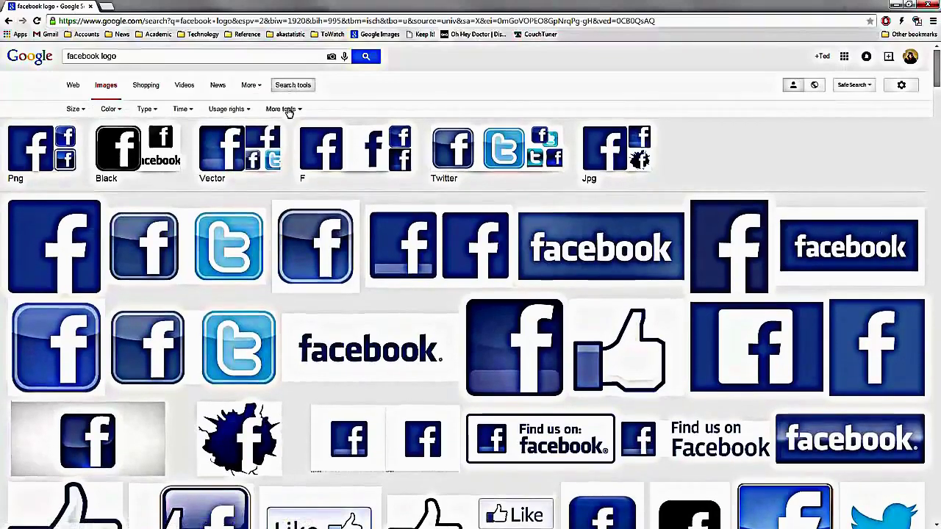
{"action": "left_click", "coordinate": [78, 110]}
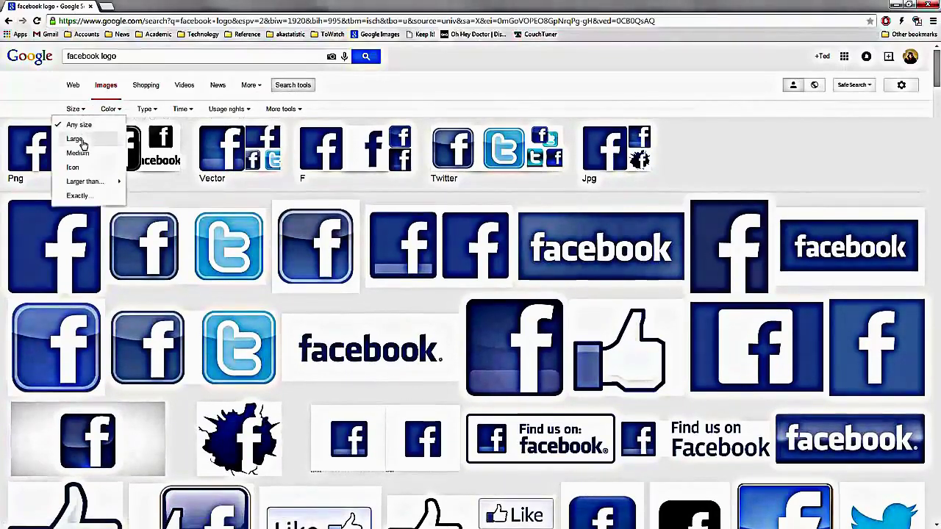
{"action": "left_click", "coordinate": [76, 138]}
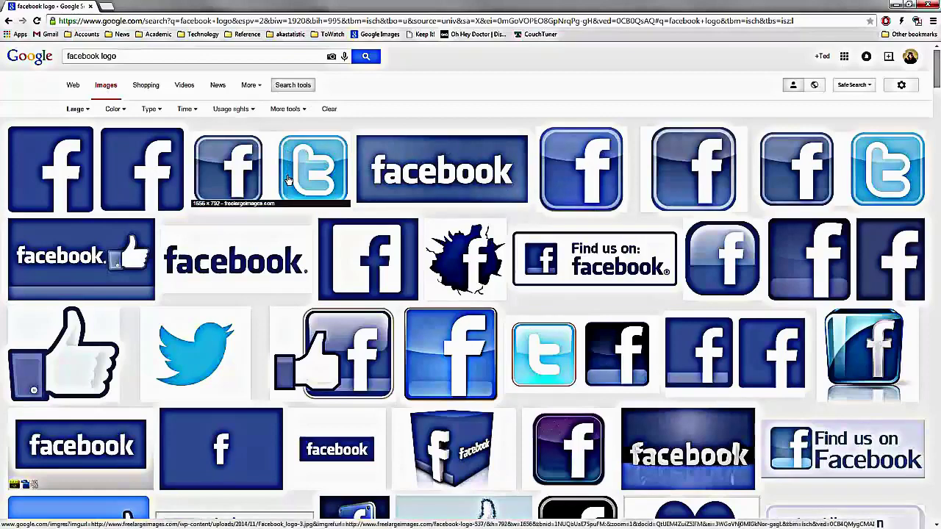
Save the 2225 × 2176 Facebook logo image from the WARFRAME Wiki to the Desktop as a PNG file.
{"action": "left_click", "coordinate": [571, 180]}
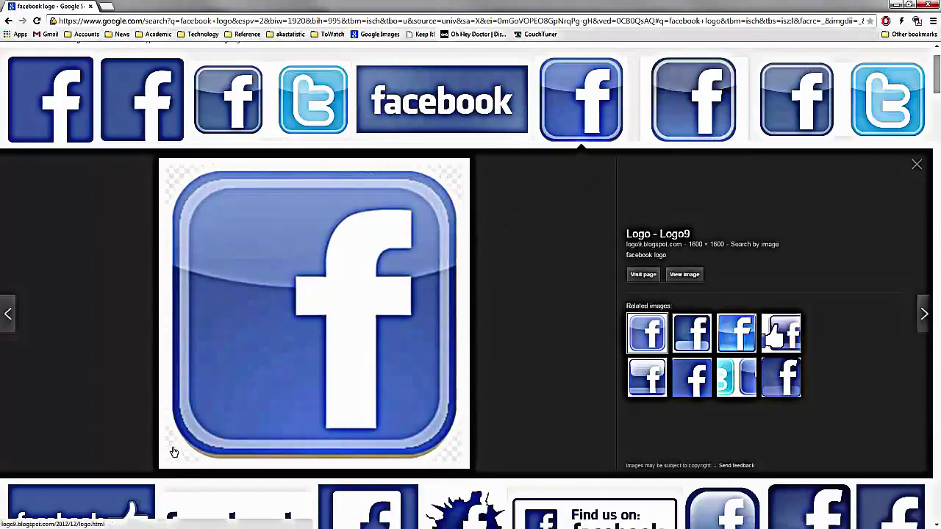
{"action": "left_click", "coordinate": [711, 93]}
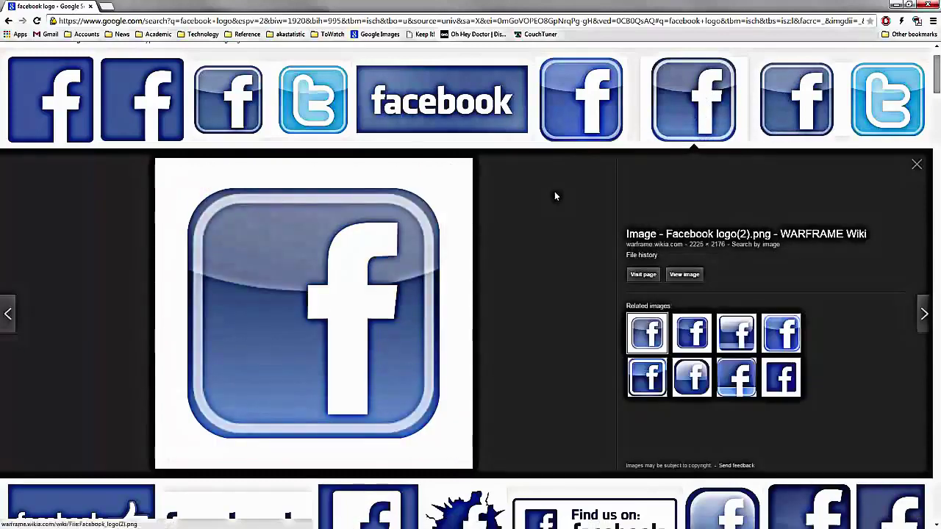
{"action": "right_click", "coordinate": [304, 233]}
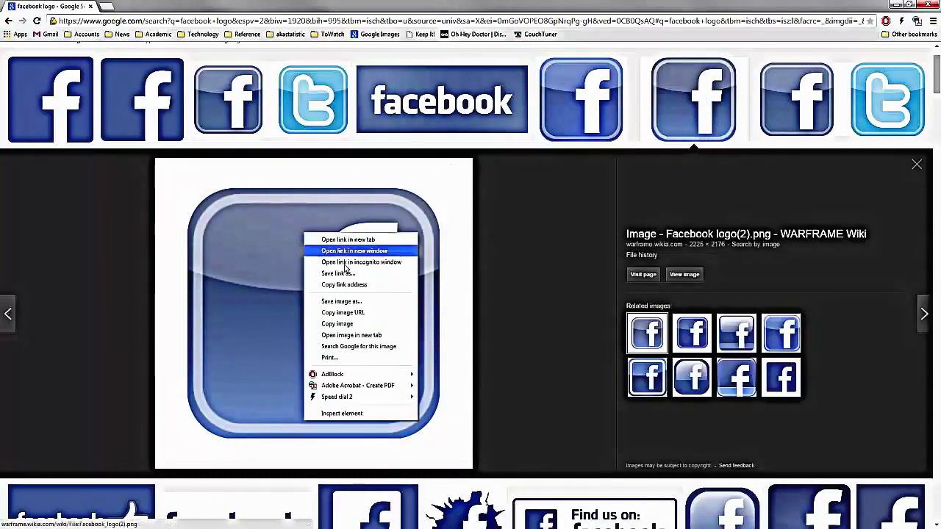
{"action": "left_click", "coordinate": [362, 306]}
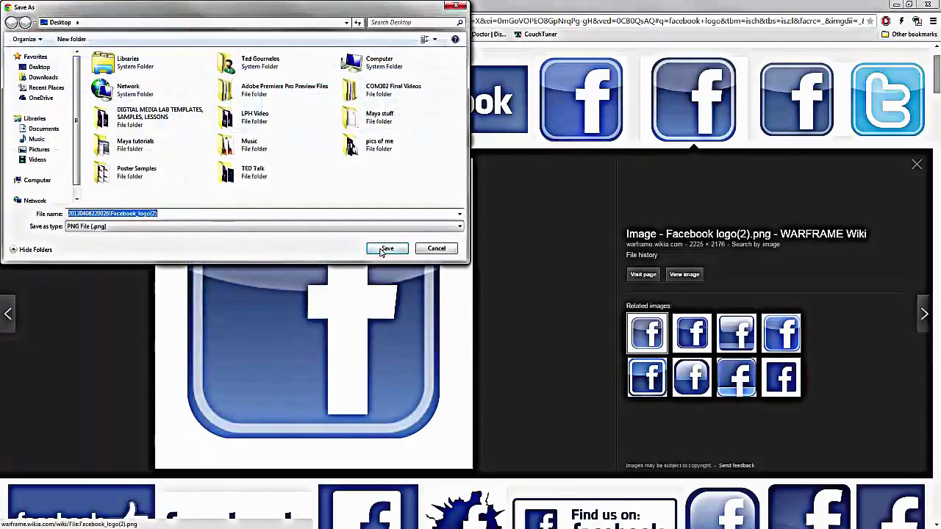
{"action": "left_click", "coordinate": [384, 249]}
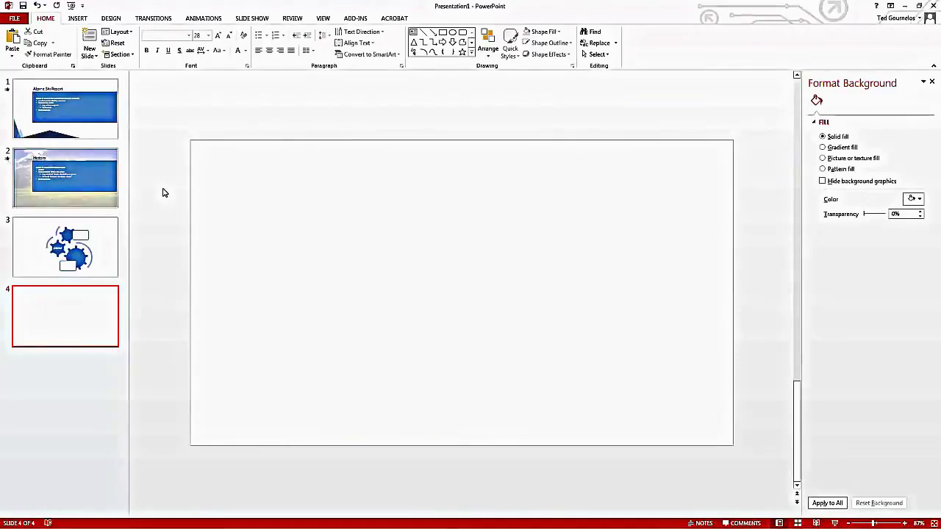
Switch back to PowerPoint and copy the semi-transparent mountain picture rectangle from slide 2 onto blank slide 4.
{"action": "left_click", "coordinate": [89, 181]}
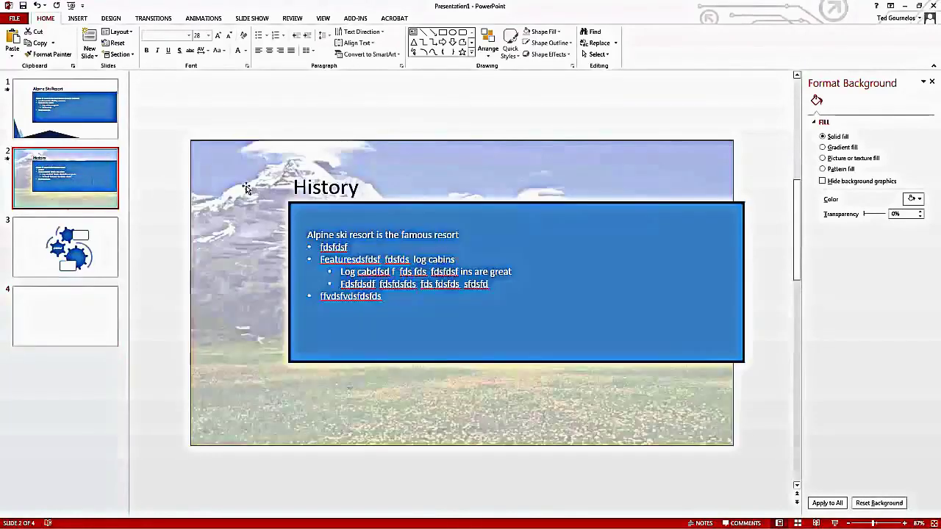
{"action": "left_click", "coordinate": [248, 190]}
{"action": "left_click", "coordinate": [79, 310]}
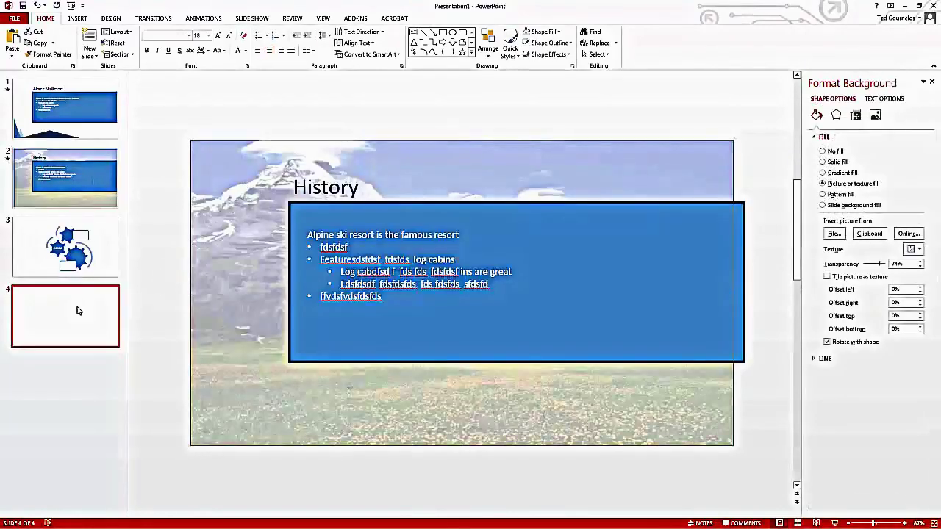
{"action": "key", "text": "ctrl+v"}
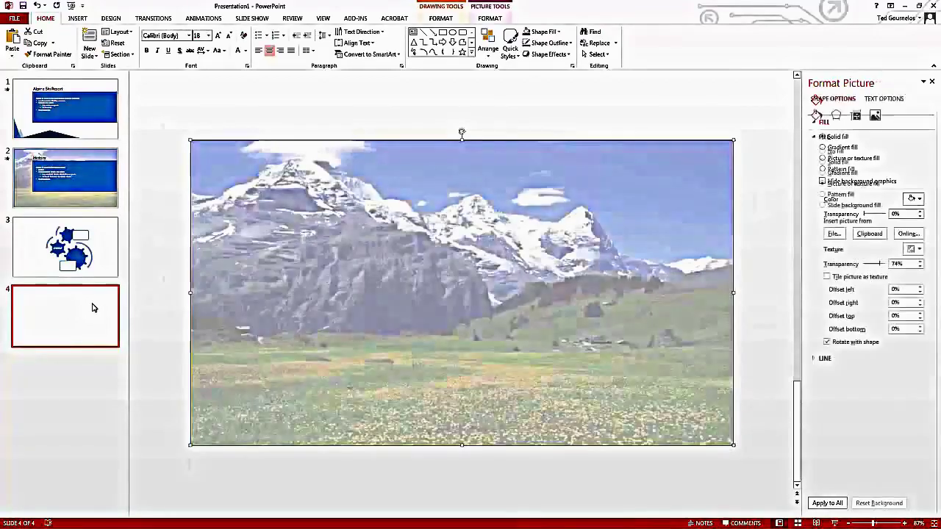
{"action": "left_click", "coordinate": [180, 294]}
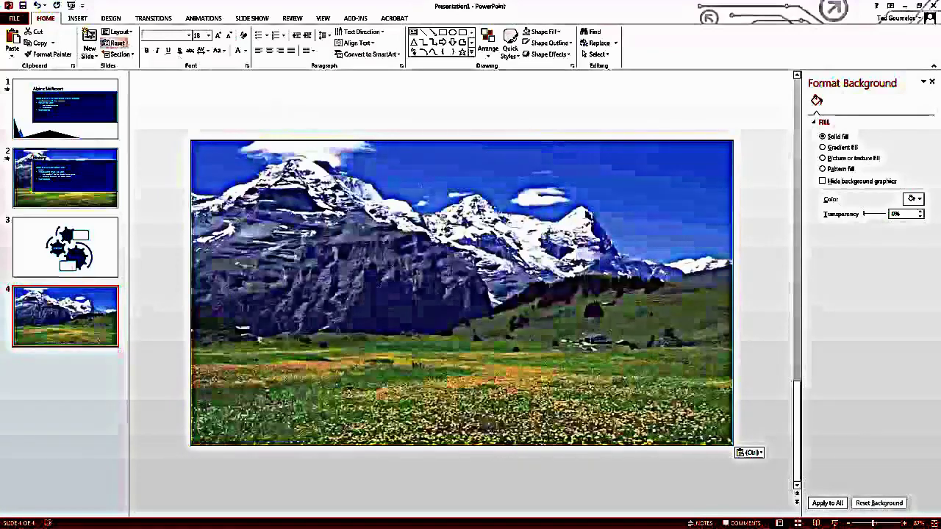
Draw a rectangle about 1.39" high and 1.92" wide in the lower-right corner of the mountain picture on slide 4.
{"action": "left_click", "coordinate": [78, 19]}
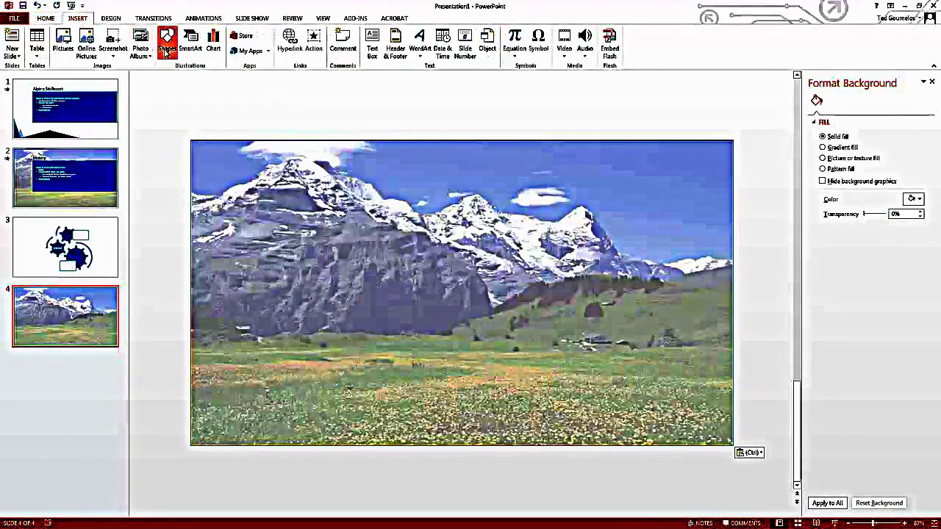
{"action": "left_click", "coordinate": [167, 43]}
{"action": "left_click", "coordinate": [193, 83]}
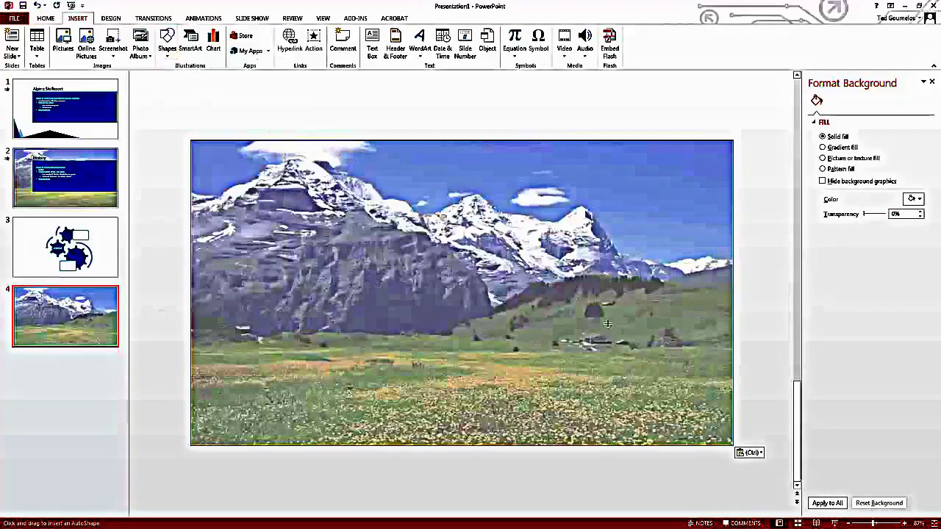
{"action": "mouse_move", "coordinate": [654, 388]}
{"action": "left_mouse_down"}
{"action": "mouse_move", "coordinate": [727, 423]}
{"action": "mouse_move", "coordinate": [724, 444]}
{"action": "mouse_move", "coordinate": [732, 444]}
{"action": "left_mouse_up"}
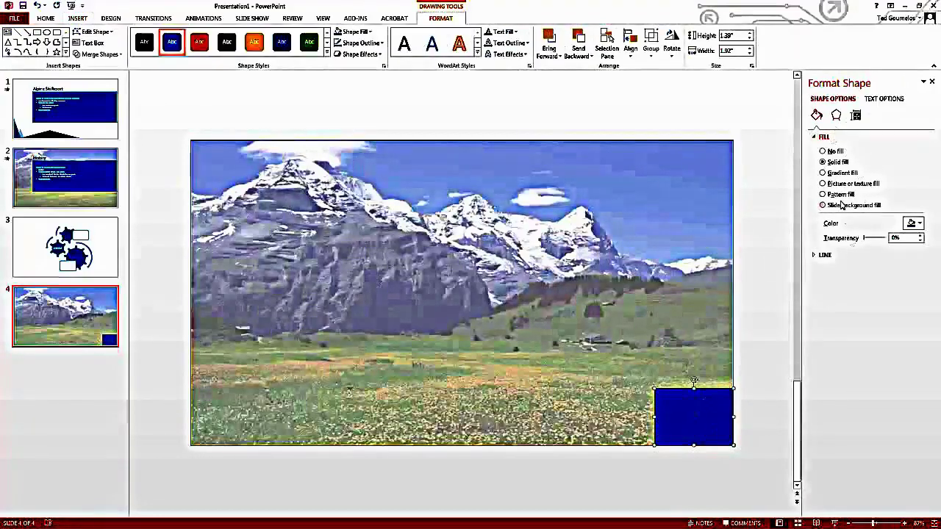
Fill the small rectangle on slide 4 with the Facebook_logo(2) PNG picture from the Desktop.
{"action": "left_click", "coordinate": [841, 185]}
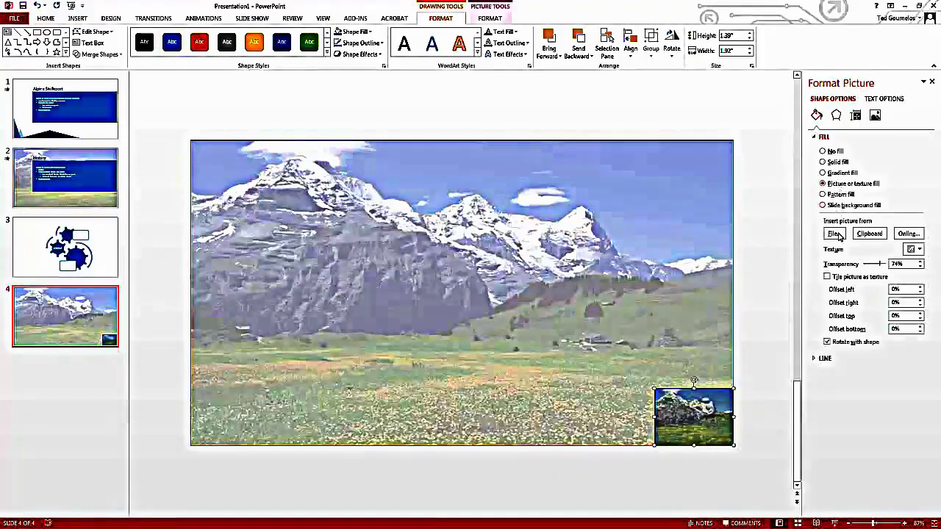
{"action": "left_click", "coordinate": [834, 234]}
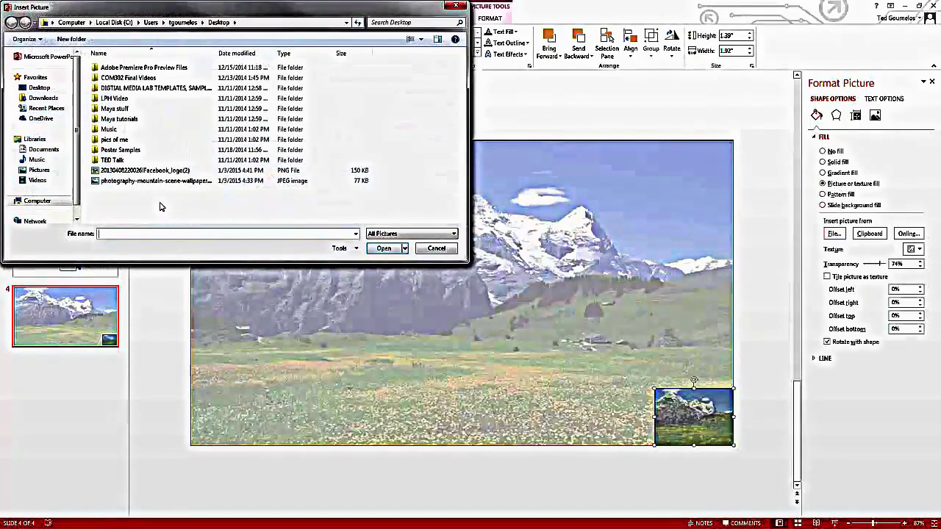
{"action": "double_click", "coordinate": [152, 172]}
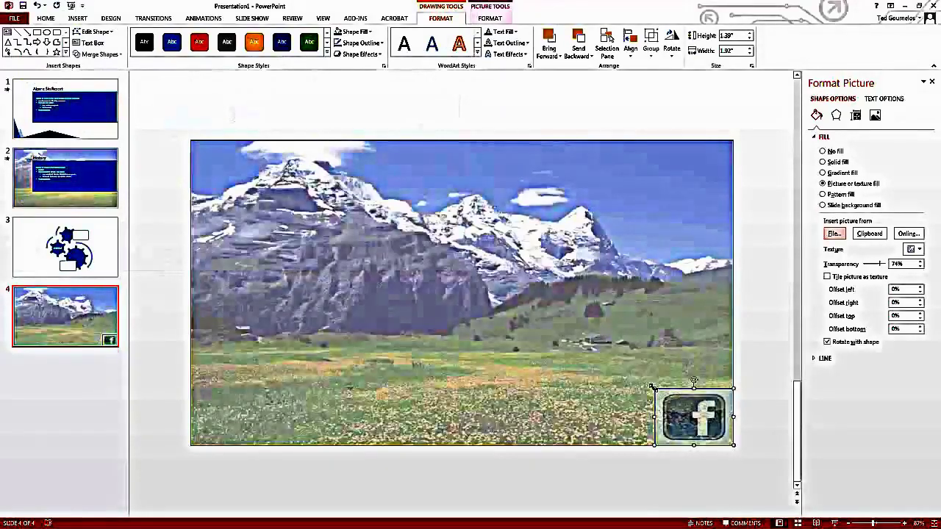
Resize the logo rectangle to about 1.38" high and 1.64" wide, and set its picture fill transparency to 0%.
{"action": "left_click_drag", "start_coordinate": [652, 387], "coordinate": [665, 387]}
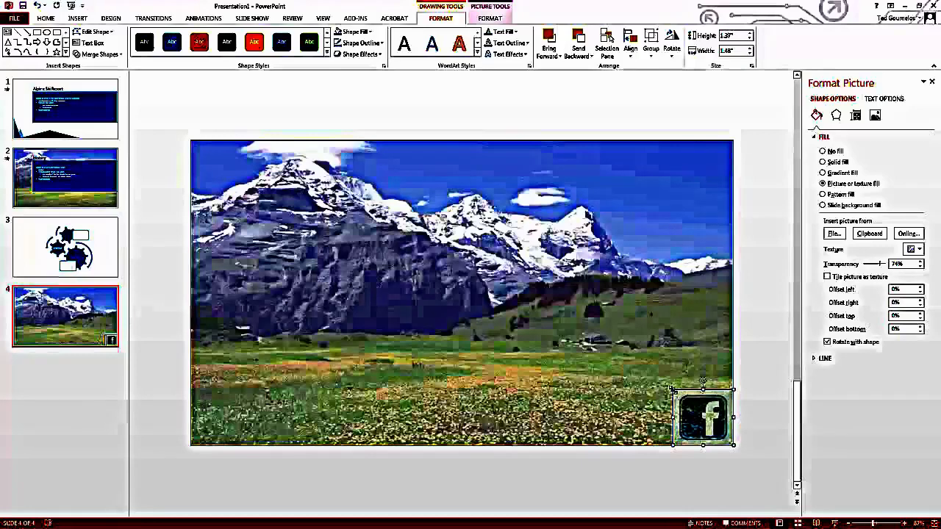
{"action": "left_click_drag", "start_coordinate": [670, 390], "coordinate": [666, 388]}
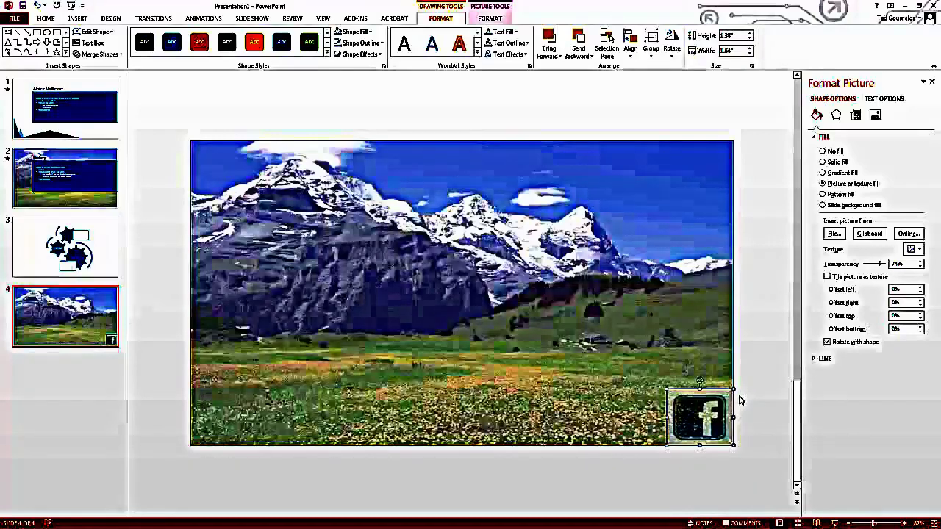
{"action": "left_click_drag", "start_coordinate": [880, 263], "coordinate": [850, 266]}
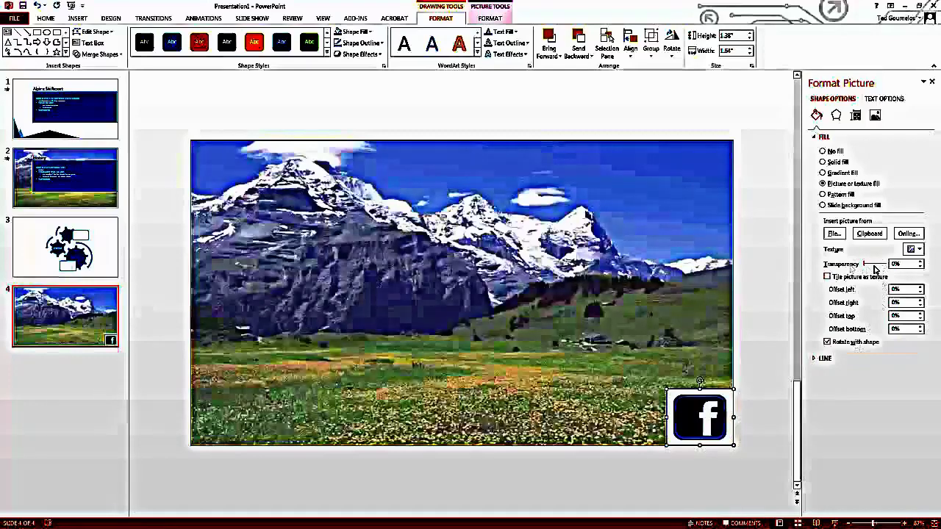
{"action": "left_click", "coordinate": [750, 427]}
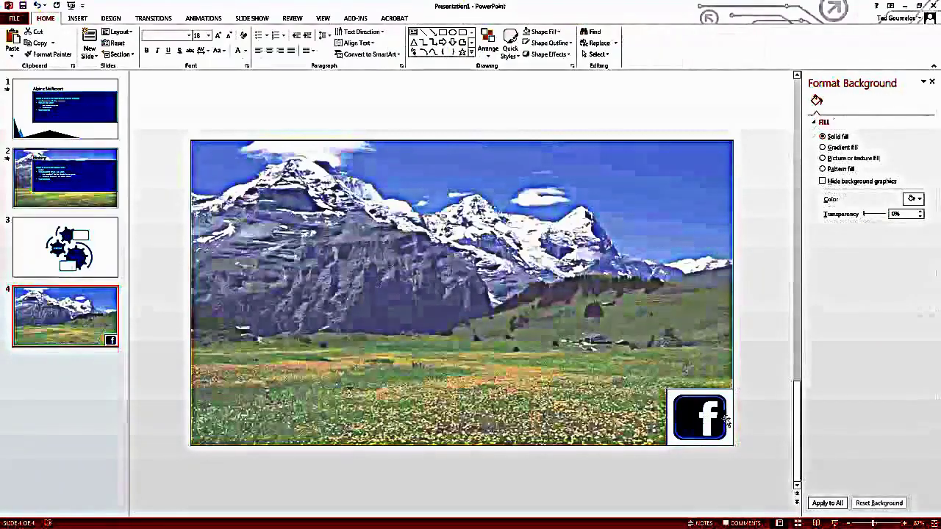
Remove the outline from the Facebook logo rectangle.
{"action": "left_click", "coordinate": [694, 419]}
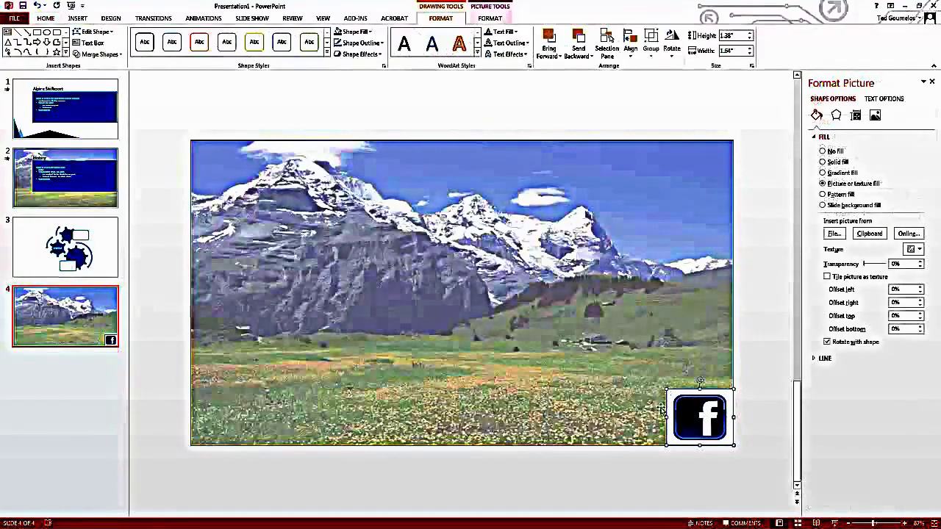
{"action": "left_click", "coordinate": [361, 42]}
{"action": "left_click", "coordinate": [360, 149]}
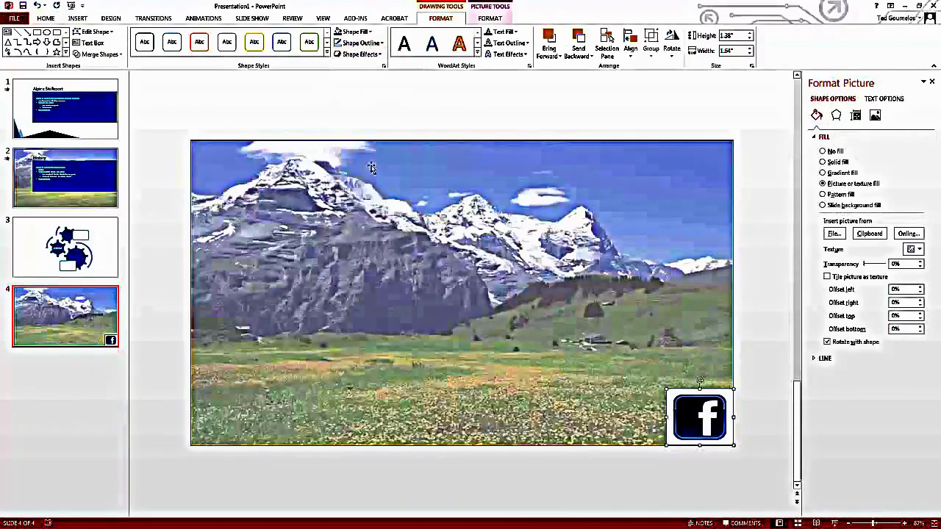
{"action": "left_click", "coordinate": [738, 410]}
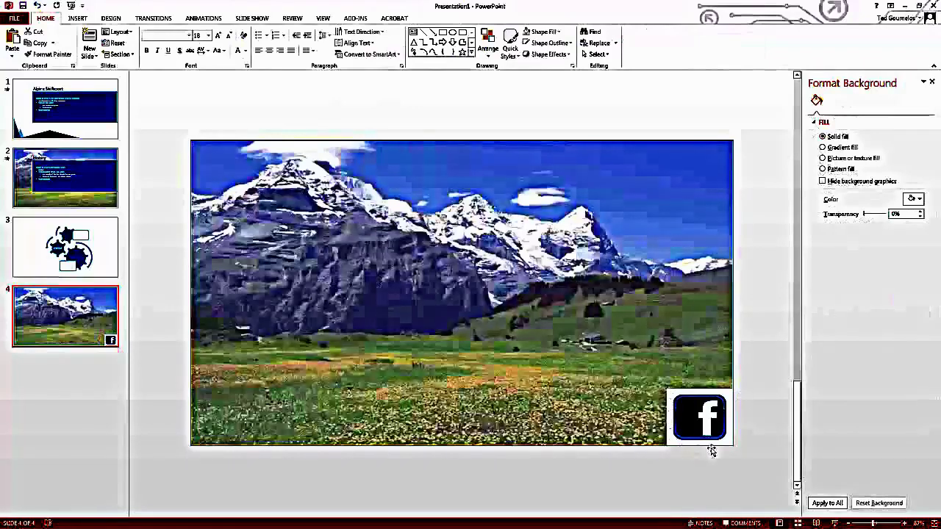
Remove the background of the Facebook logo picture, marking spots along the white letter f as areas to keep, and keep the changes.
{"action": "left_click", "coordinate": [702, 425]}
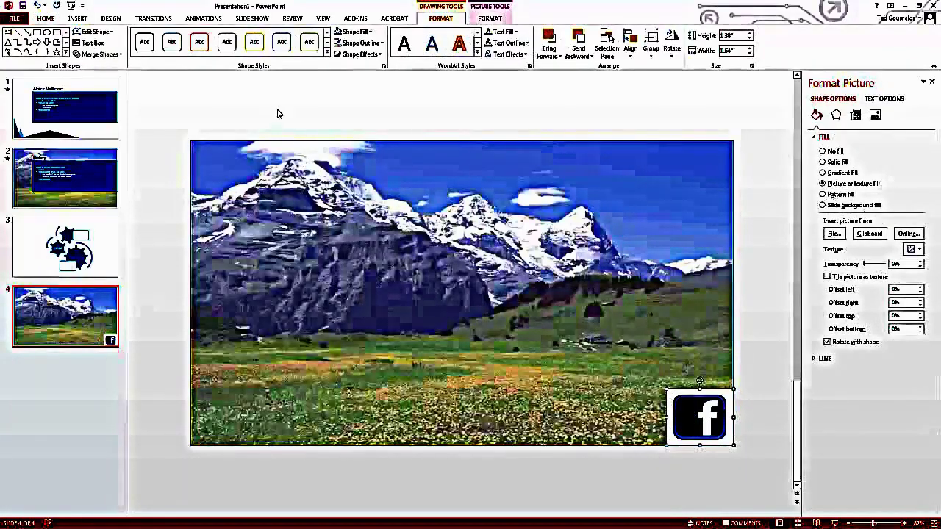
{"action": "left_click", "coordinate": [488, 19]}
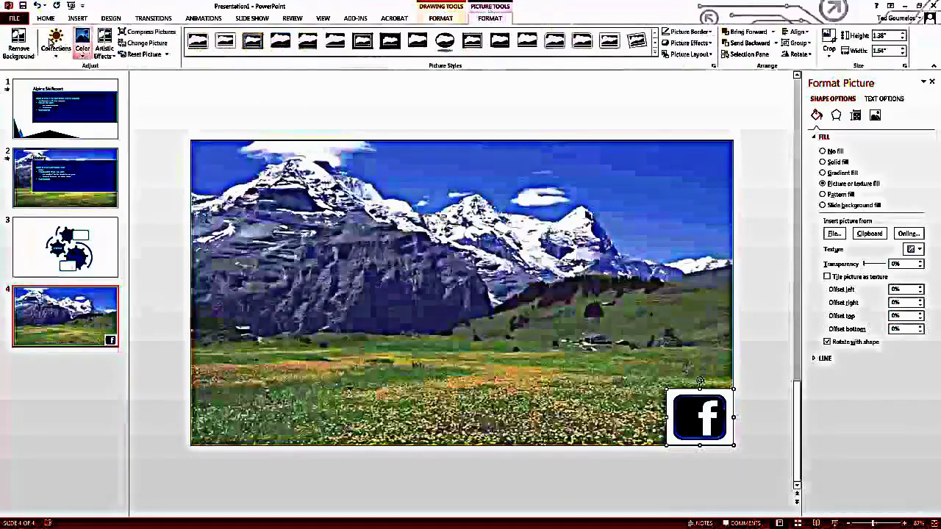
{"action": "left_click", "coordinate": [20, 44]}
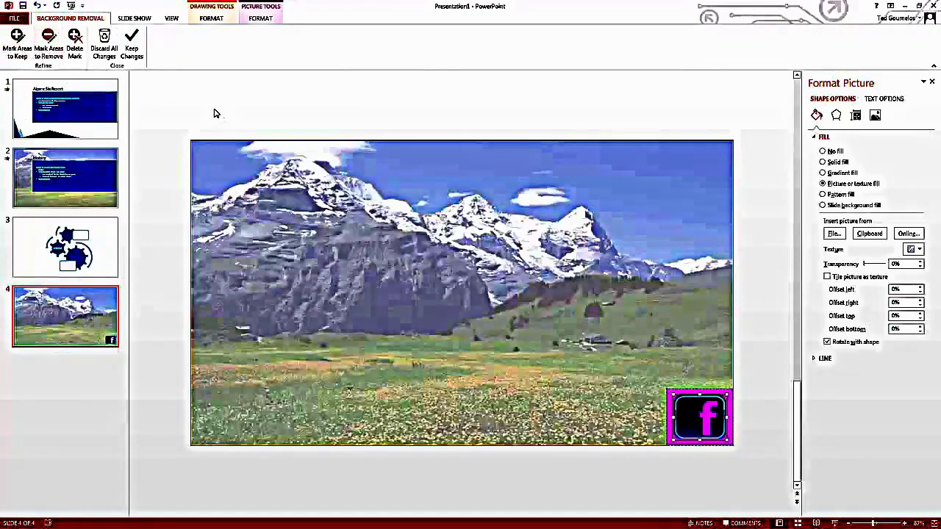
{"action": "left_click", "coordinate": [17, 44]}
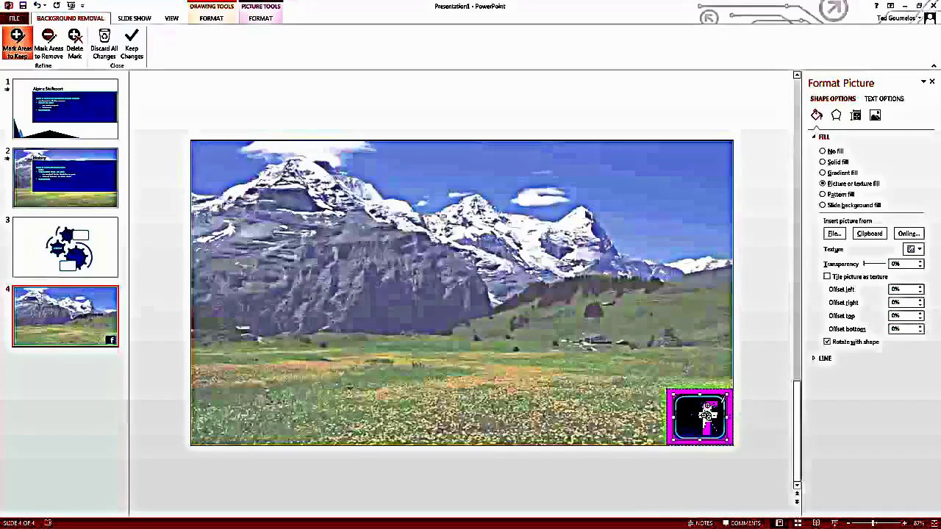
{"action": "left_click", "coordinate": [706, 416]}
{"action": "left_click", "coordinate": [706, 419]}
{"action": "left_click", "coordinate": [707, 425]}
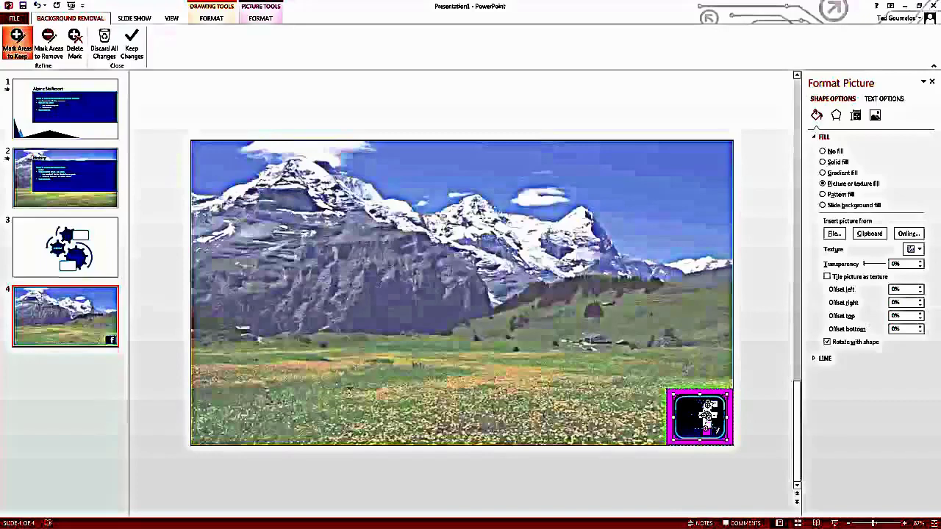
{"action": "left_click", "coordinate": [707, 433]}
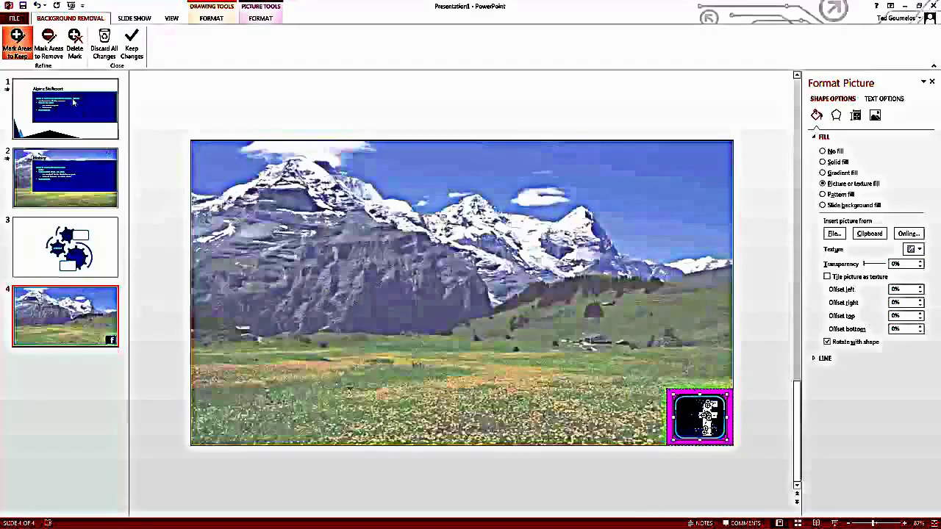
{"action": "left_click", "coordinate": [48, 44]}
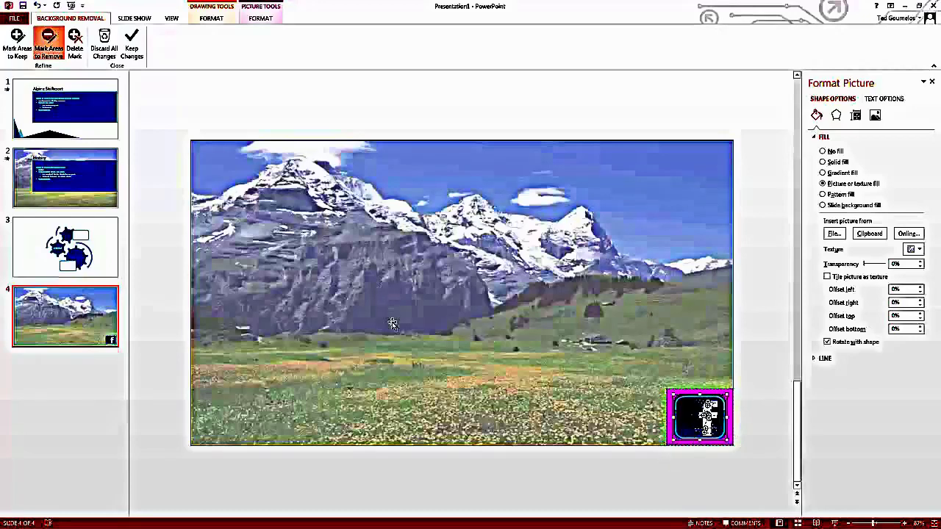
{"action": "left_click", "coordinate": [133, 46]}
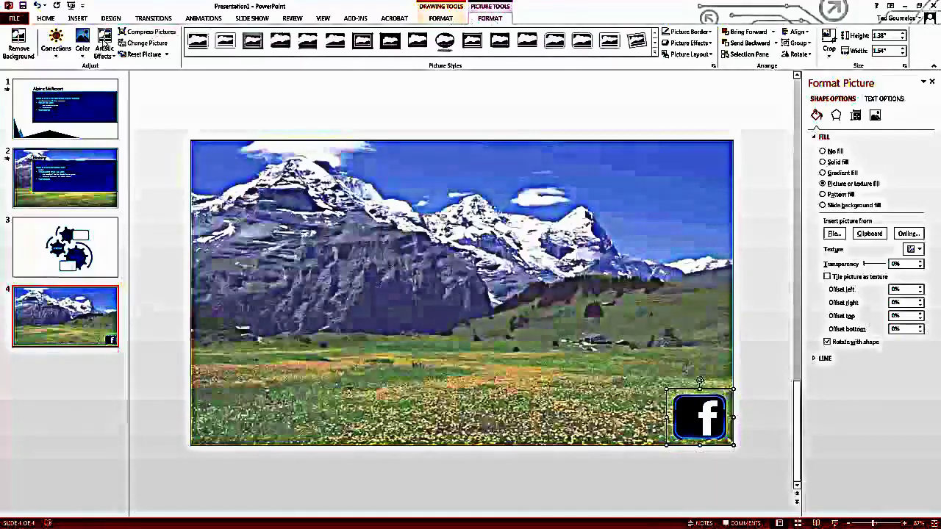
Reopen the logo's background removal, extend the retained region slightly toward the picture's edges, and keep the changes.
{"action": "left_click", "coordinate": [19, 42]}
{"action": "left_click", "coordinate": [19, 38]}
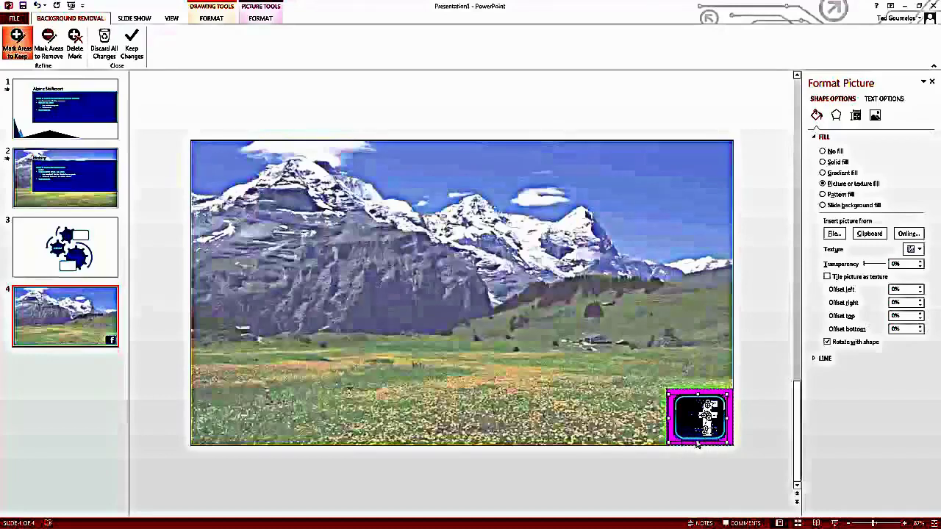
{"action": "left_click", "coordinate": [126, 45]}
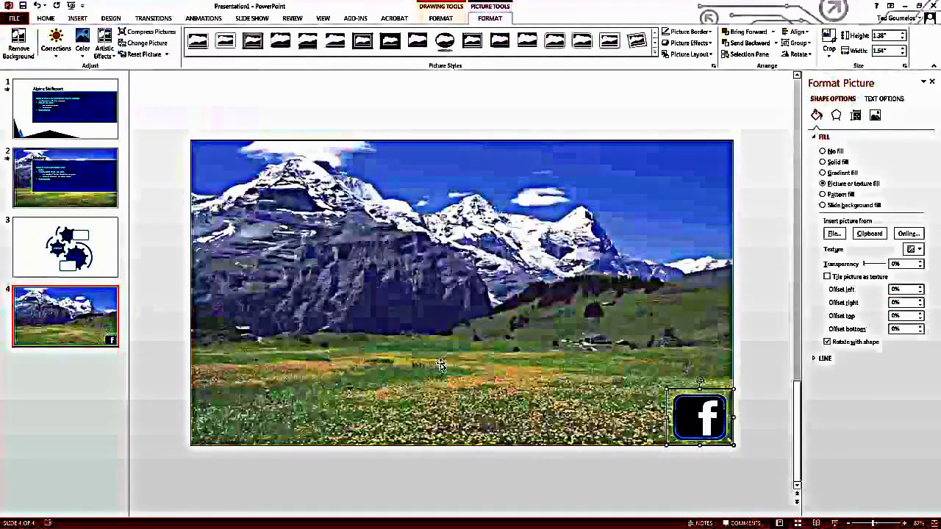
{"action": "left_click", "coordinate": [745, 341]}
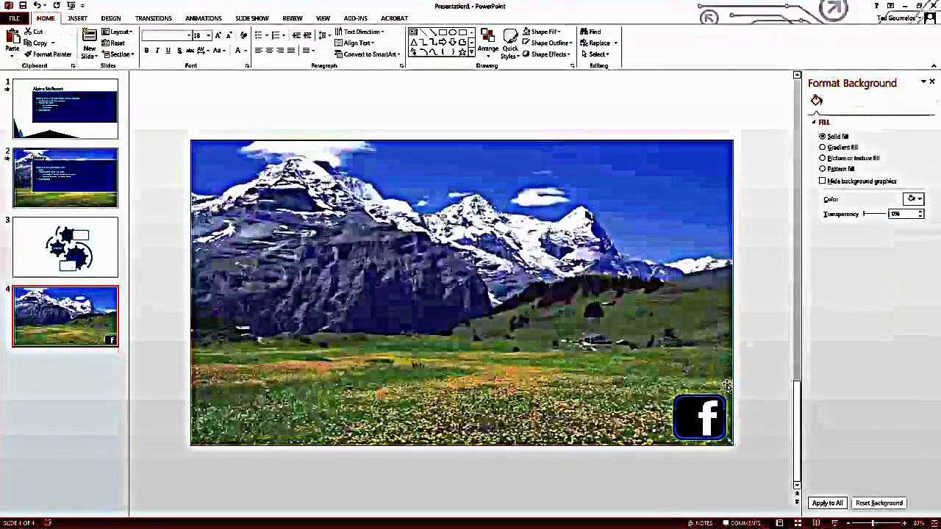
Make the Facebook logo's picture fill roughly half transparent.
{"action": "left_click", "coordinate": [697, 429]}
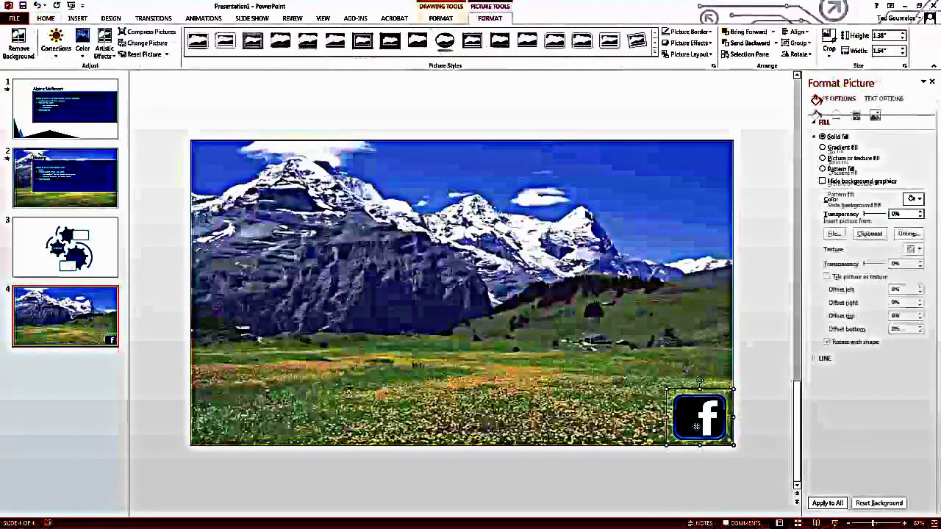
{"action": "left_click_drag", "start_coordinate": [864, 264], "coordinate": [876, 267]}
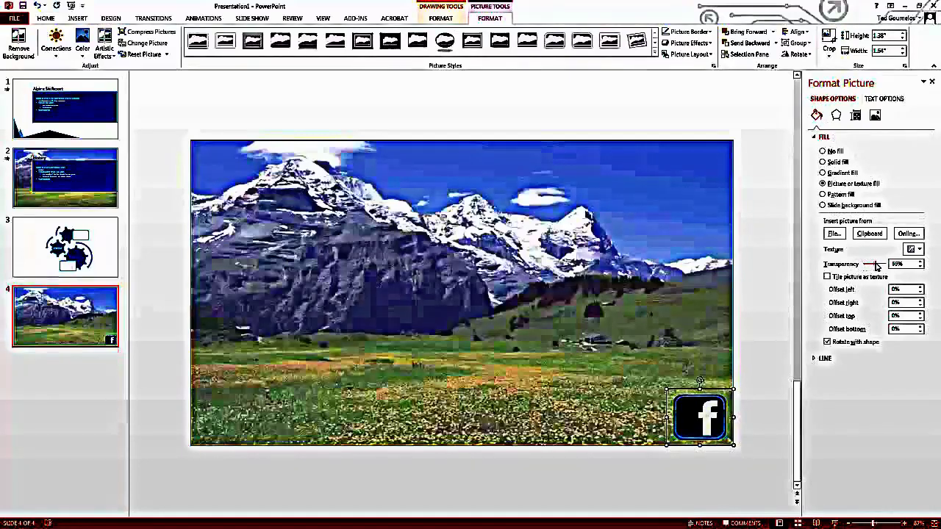
{"action": "left_click", "coordinate": [778, 338]}
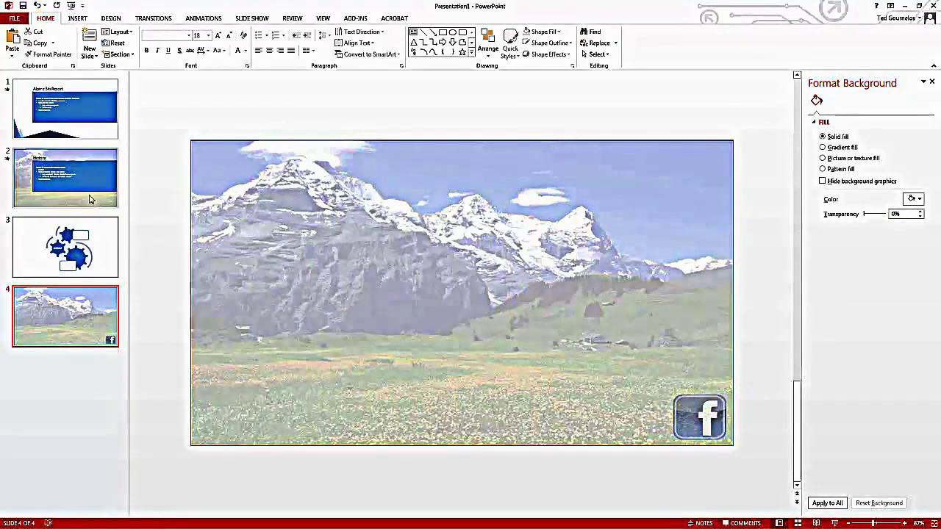
Go to slide 2, titled History.
{"action": "left_click", "coordinate": [89, 199]}
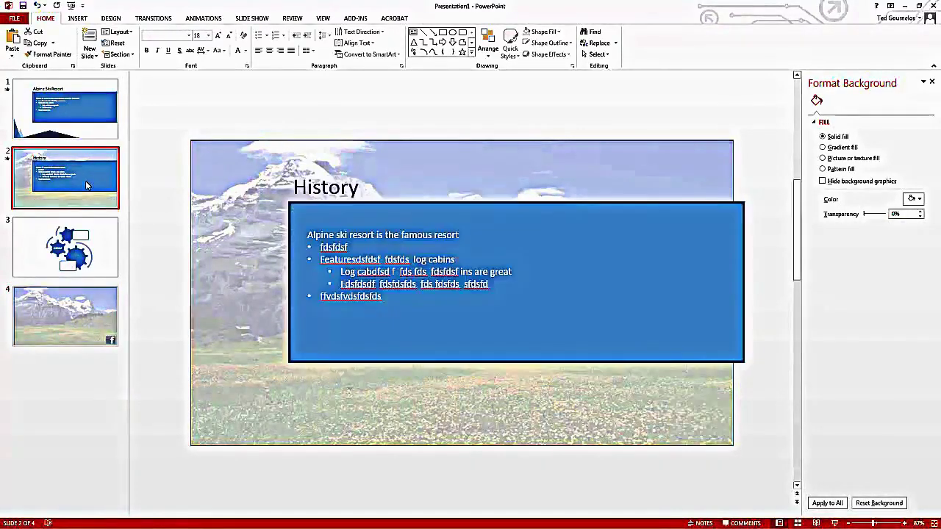